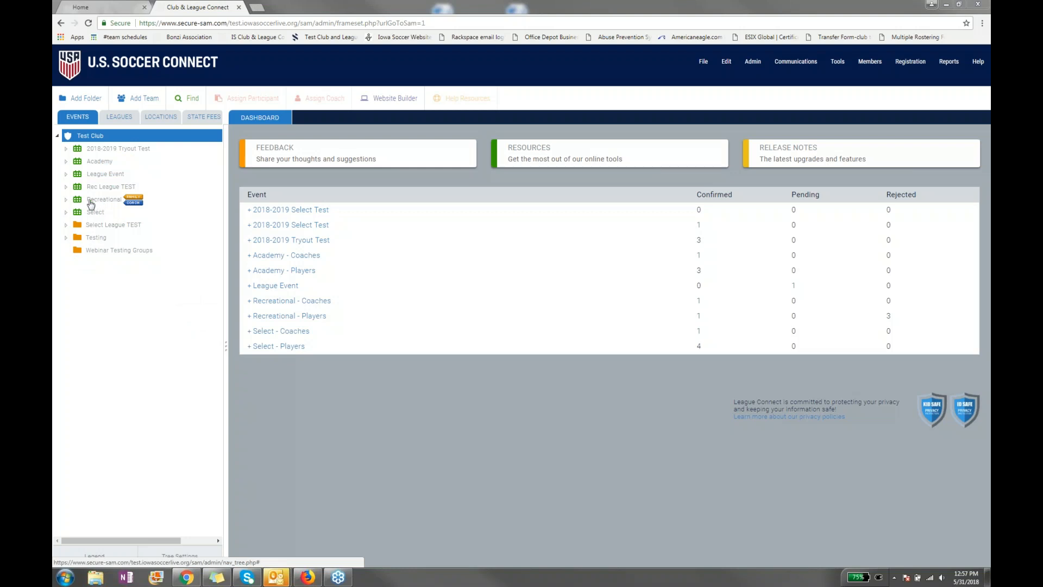
- Expand the Recreational event and its Coach Pool in the event tree, and consult the legend of tree icons
click(66, 200)
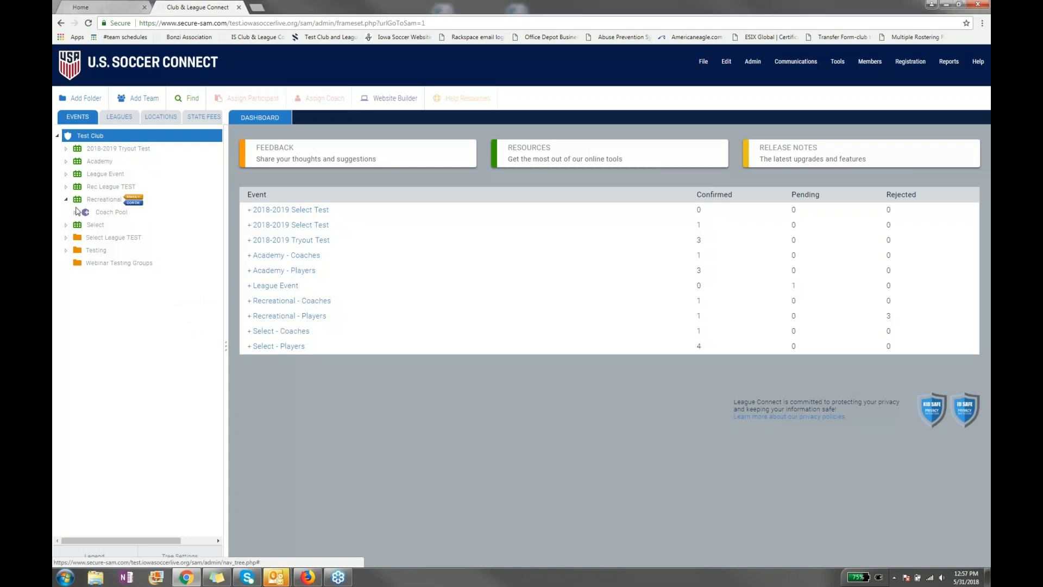
click(76, 213)
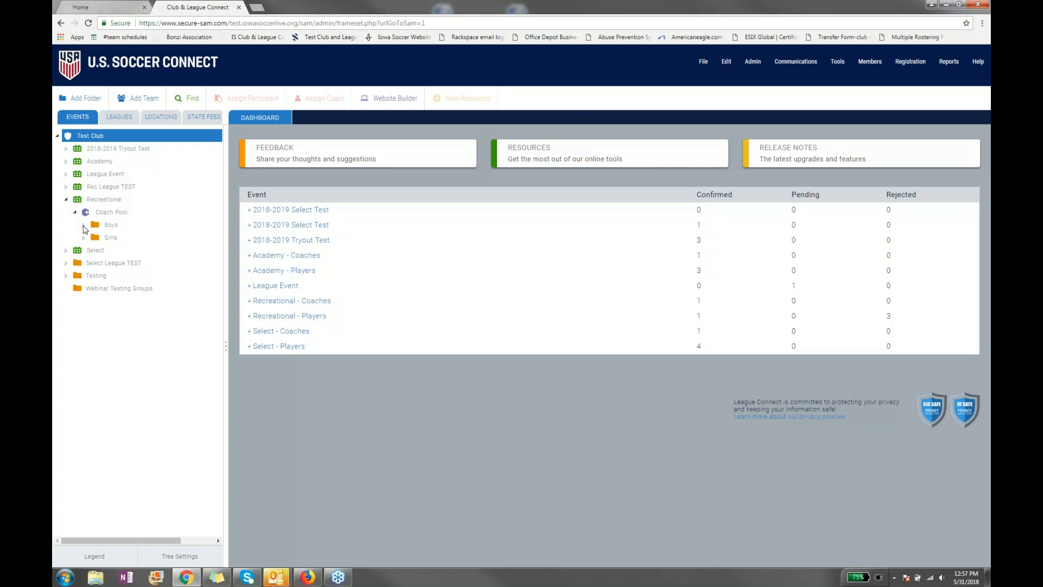
click(98, 556)
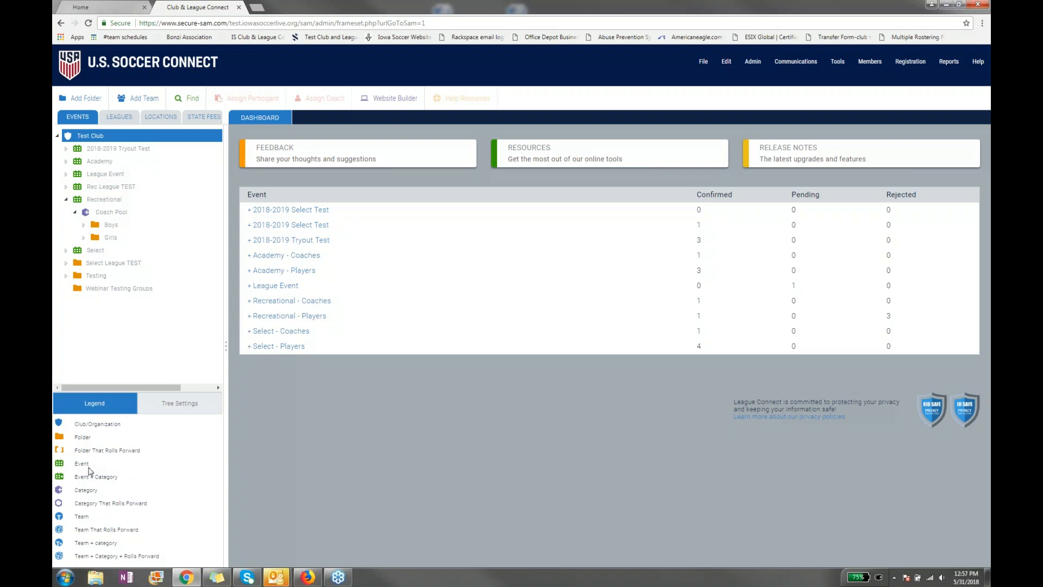
click(115, 406)
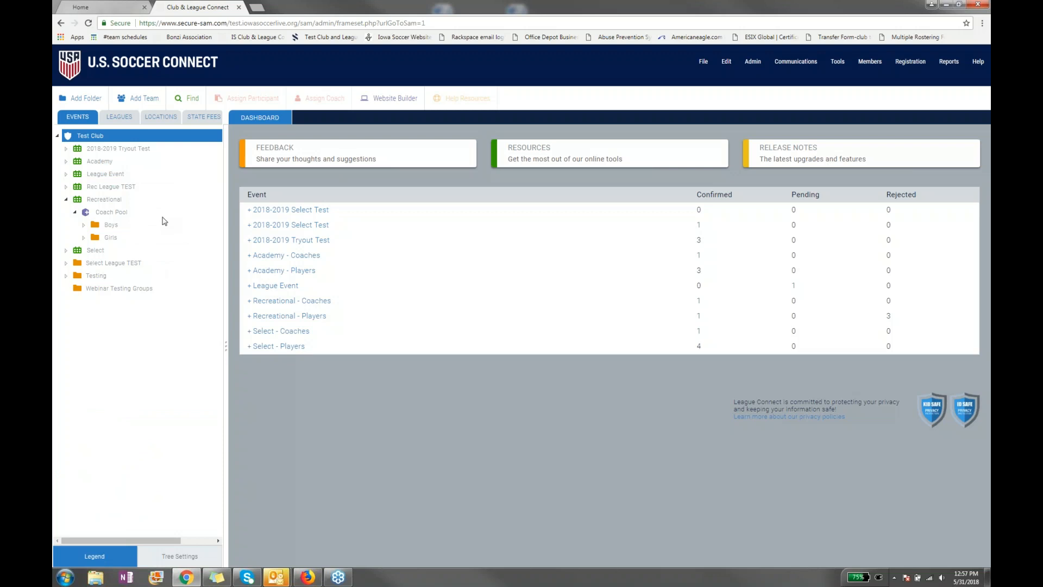
- Expand the Boys and Girls folders under the Recreational Coach Pool to list their age groups
click(85, 225)
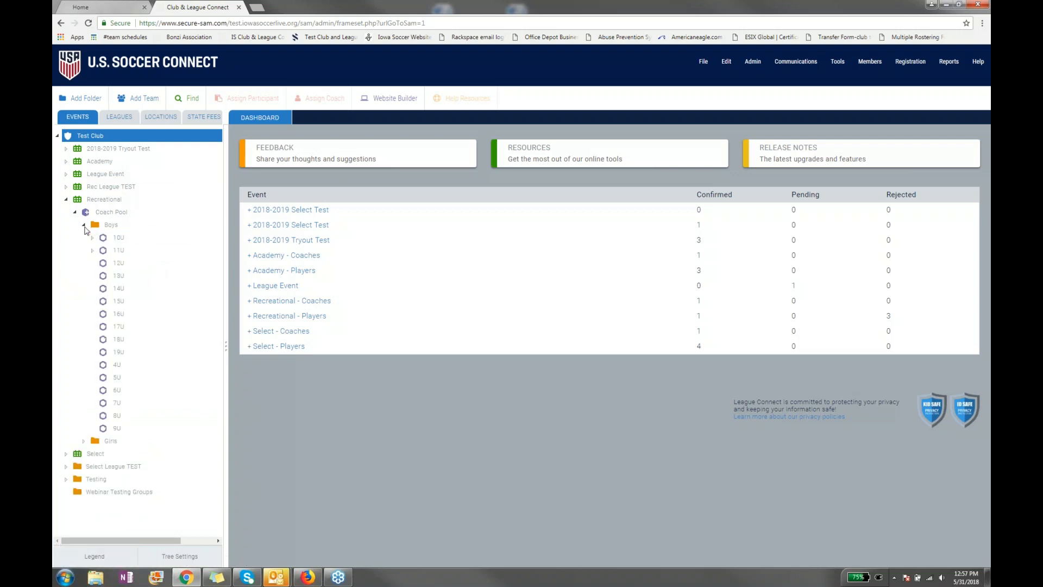
click(85, 441)
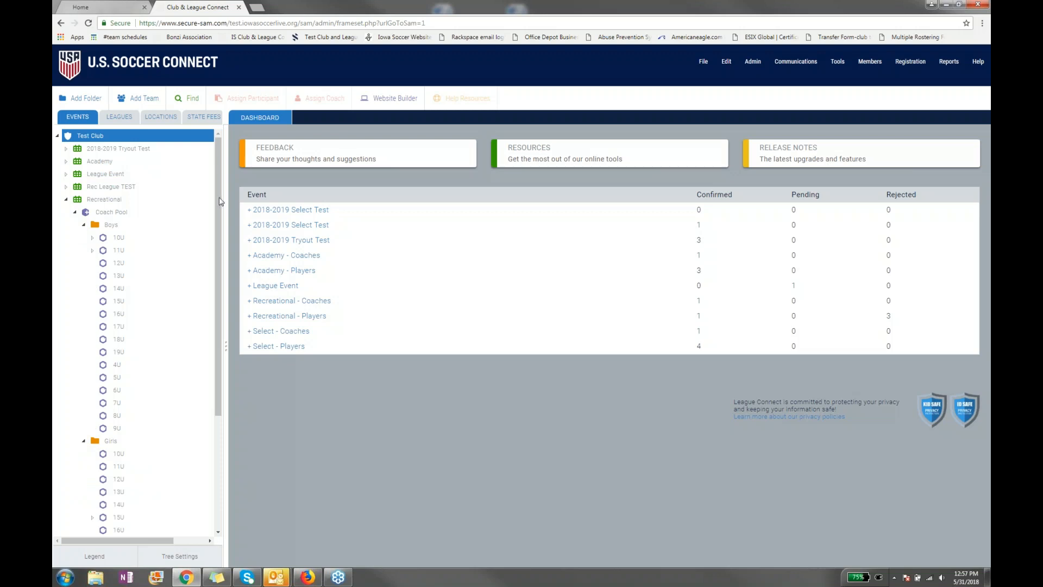
drag(216, 184, 217, 196)
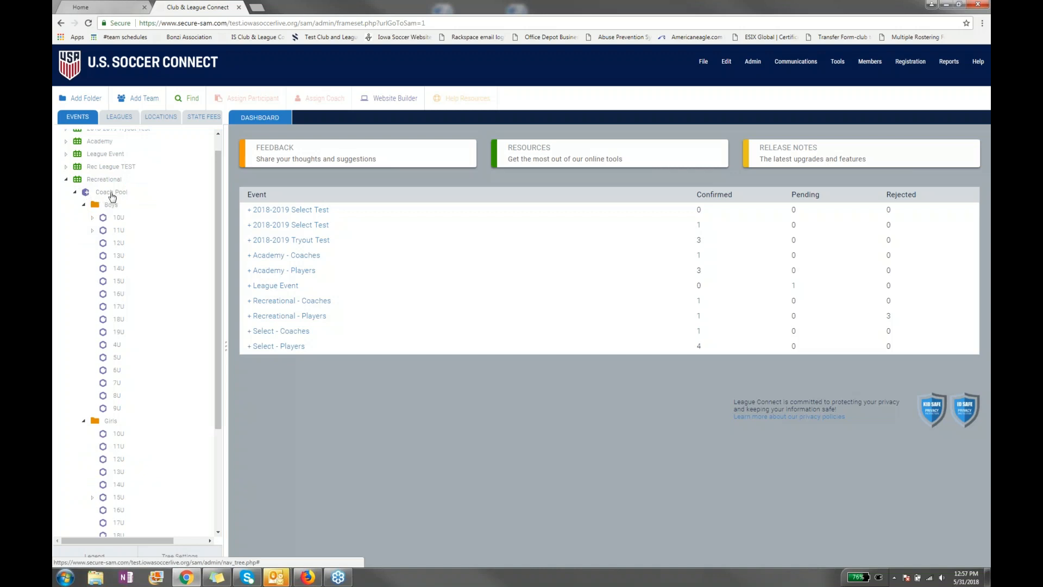
mouse_move(101, 183)
click(83, 205)
click(84, 238)
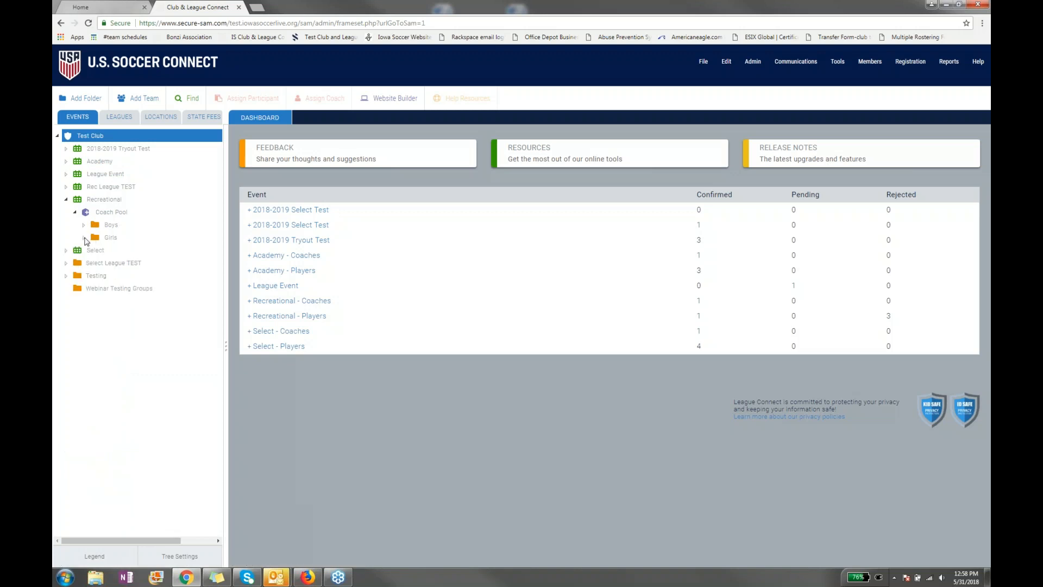
click(84, 237)
click(83, 224)
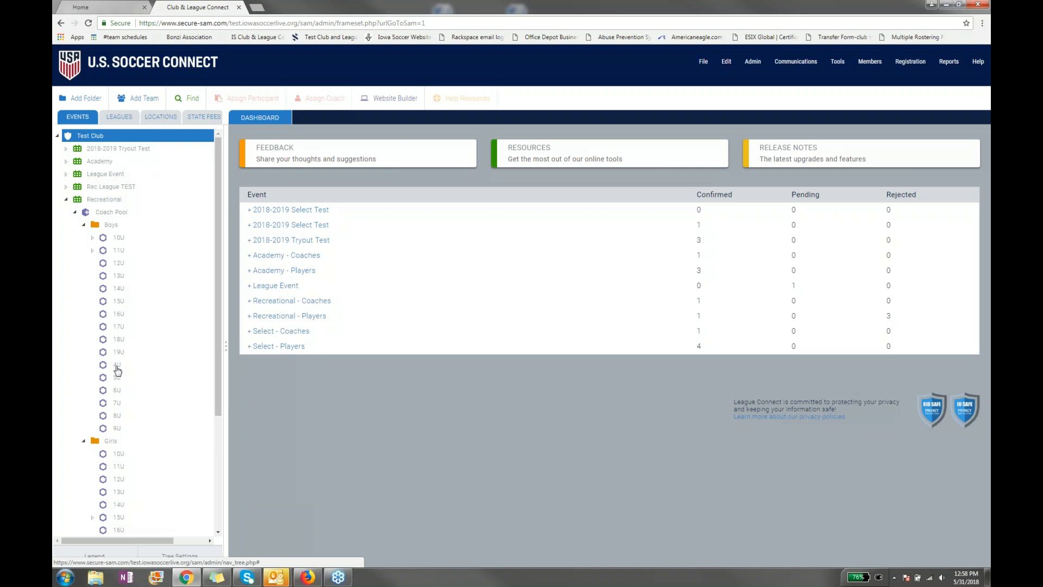
- In the age settings of the Boys 4U folder, add an age group named 4U-5U with From Birthdate 01/01/2014
click(116, 367)
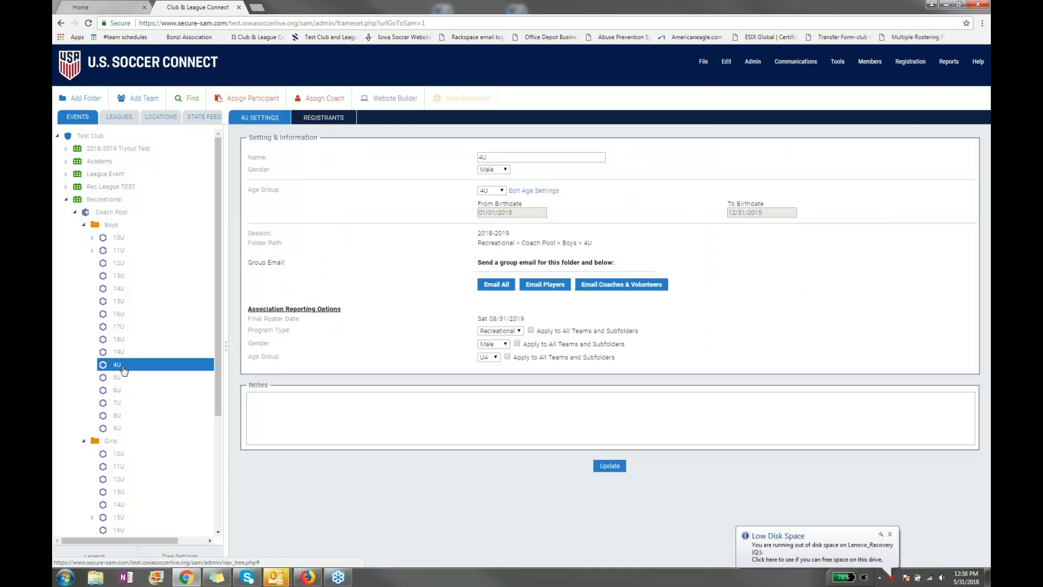
click(522, 194)
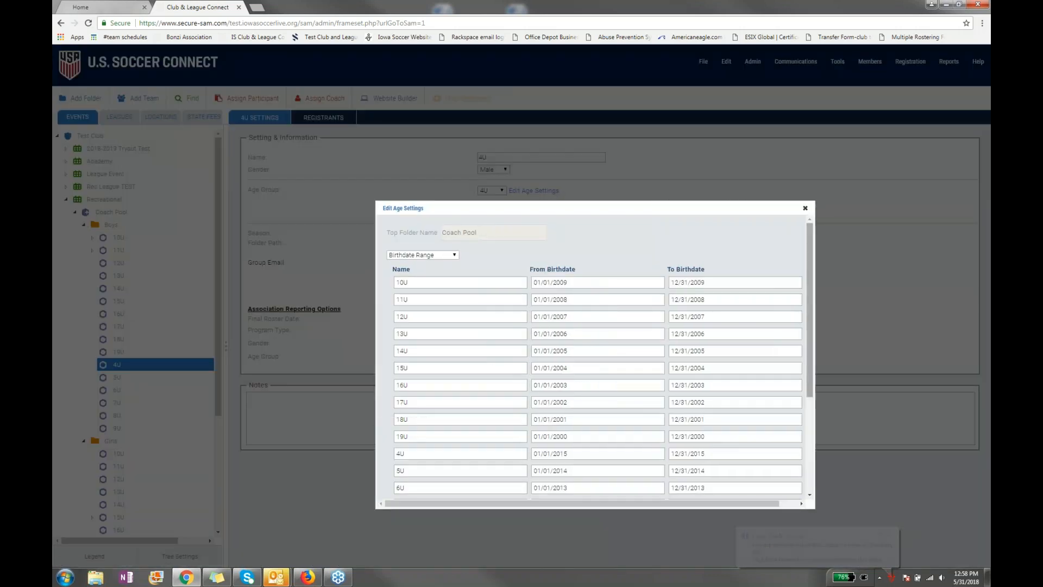
scroll(405, 450, down, 5)
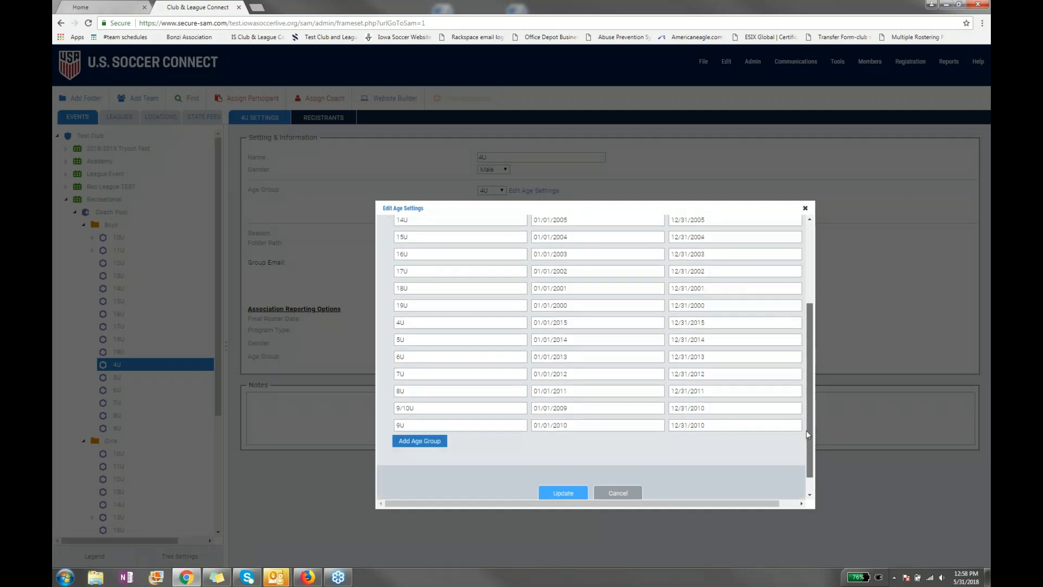
click(413, 427)
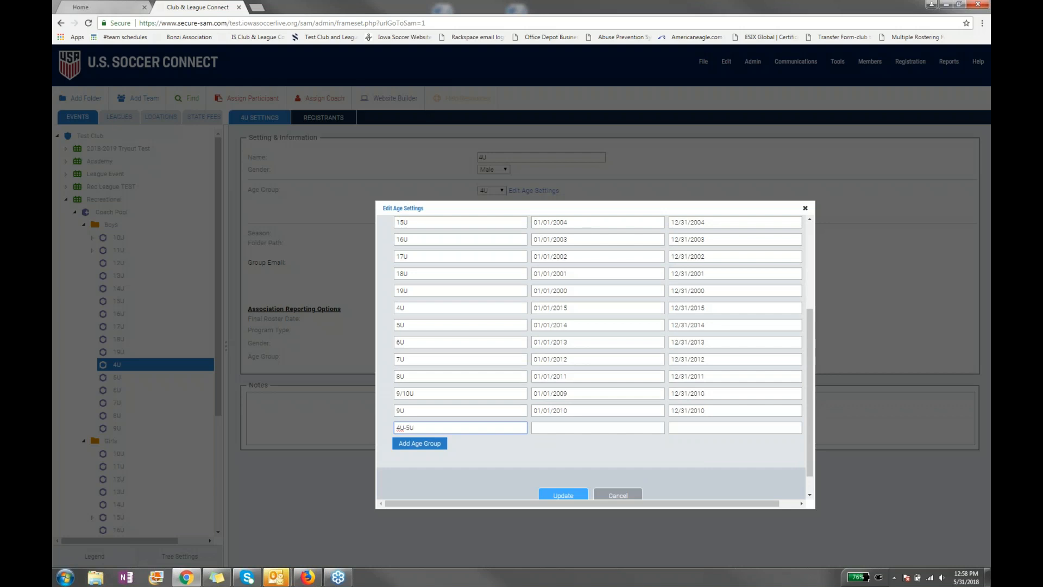
key(Tab)
text(01/01/2014)
key(Tab)
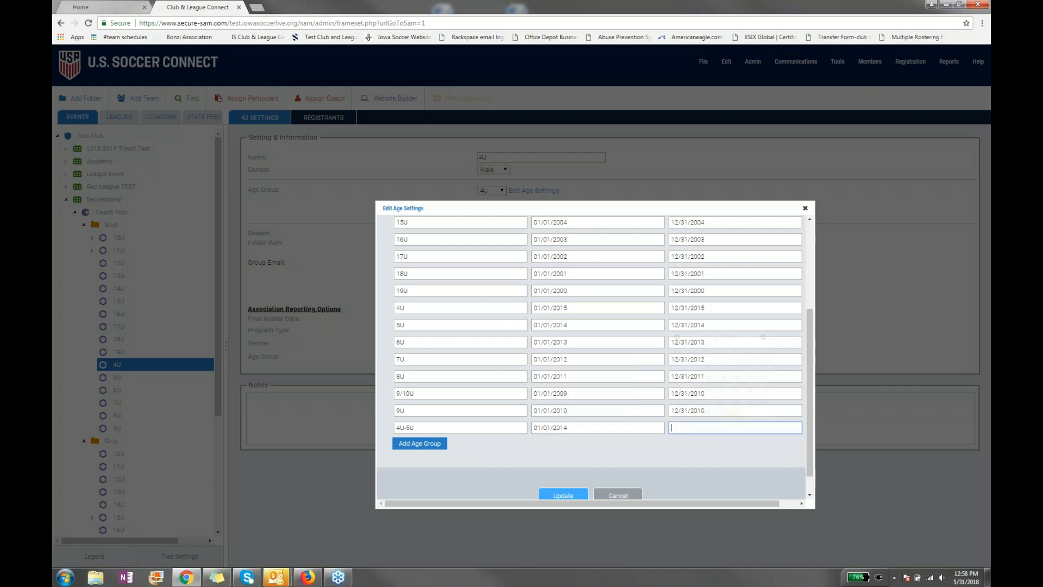
- Set the To Birthdate of the 4U-5U age group to 12/3/2015 and save the age settings
text(1233/1021)
key(BackSpace)
key(BackSpace)
key(BackSpace)
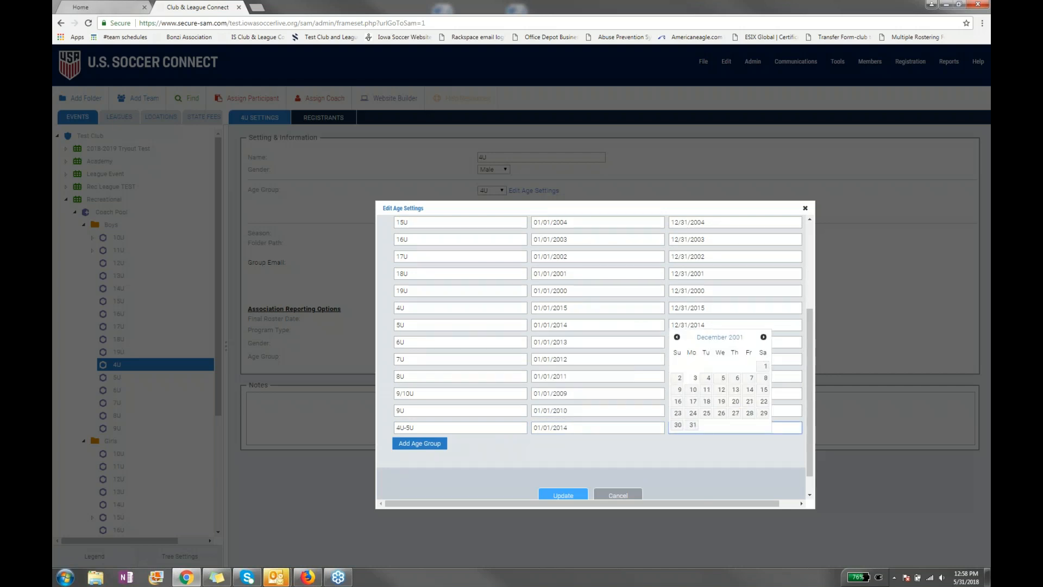
key(BackSpace)
text(2015)
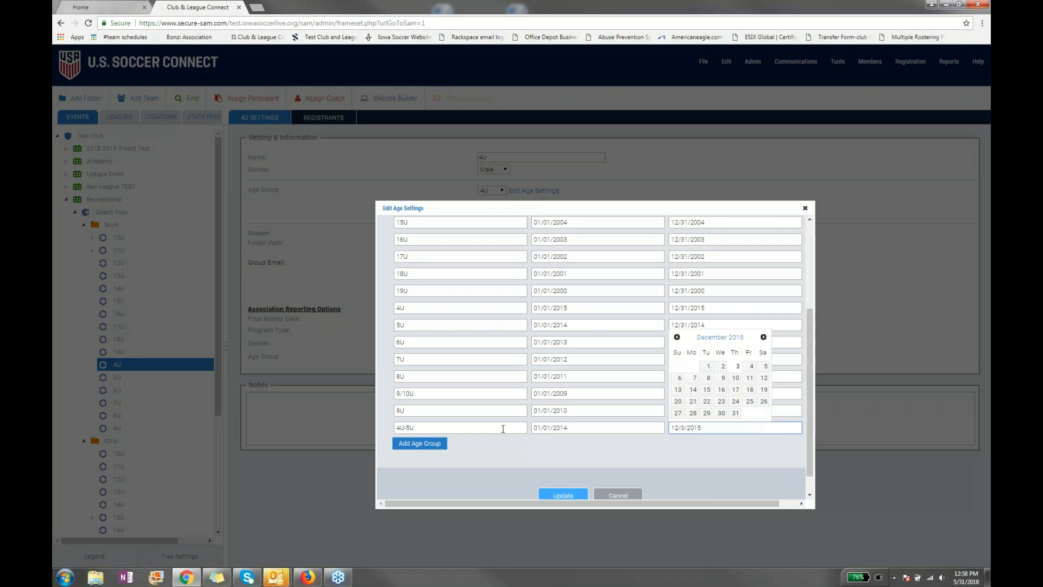
click(564, 495)
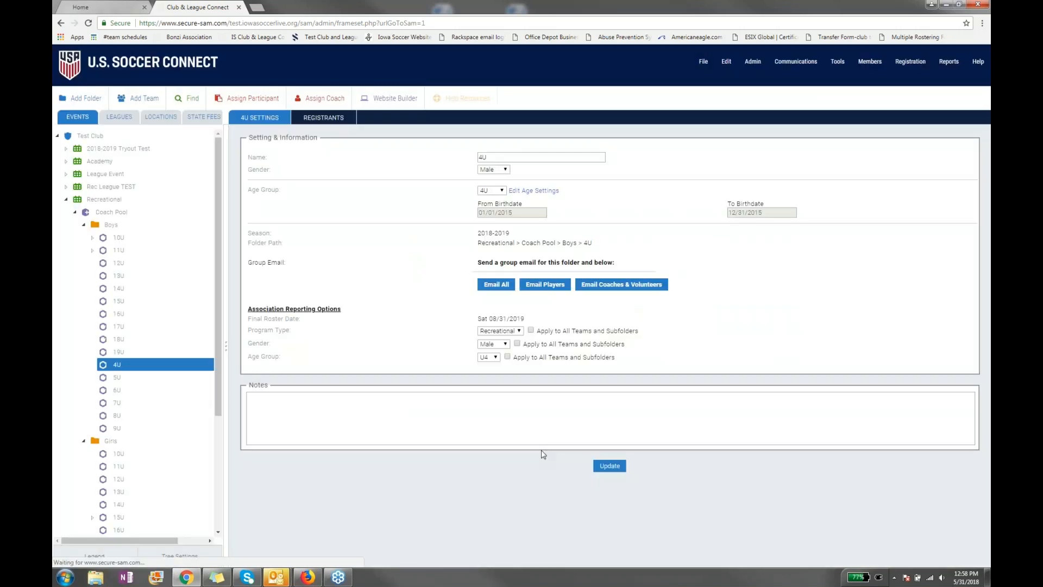
- Assign the 4U-5U age group to the Boys 4U folder, rename the folder 4U-5U, and save the changes
click(502, 191)
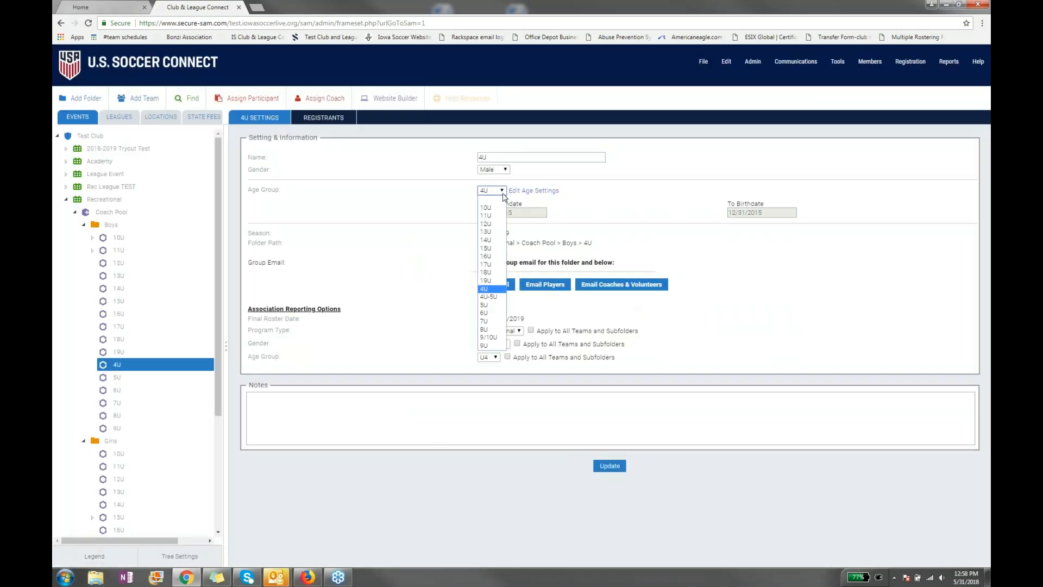
click(502, 297)
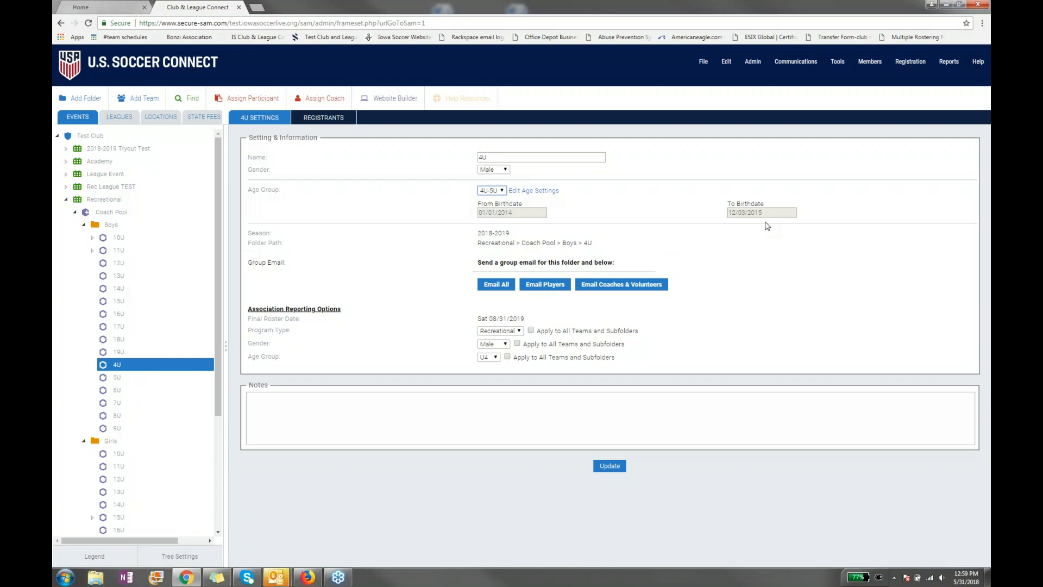
click(499, 154)
text(-5U)
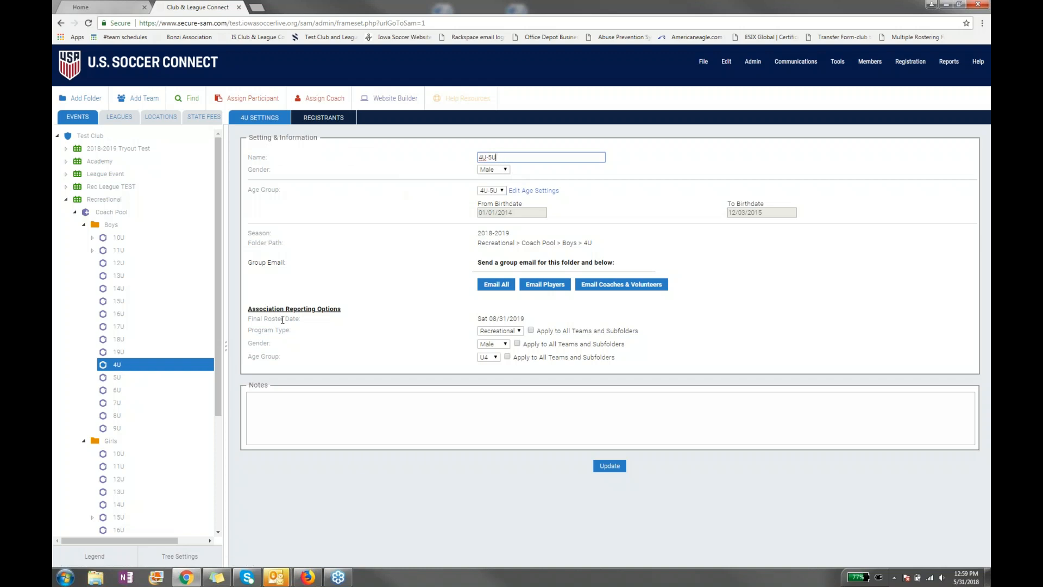
click(505, 173)
click(505, 173)
click(505, 173)
click(505, 173)
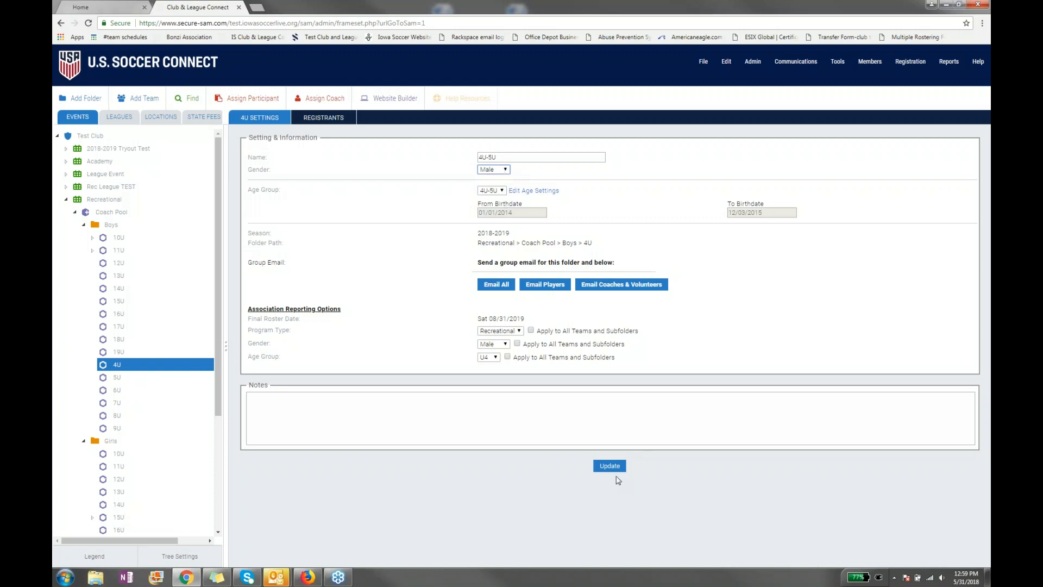
click(614, 468)
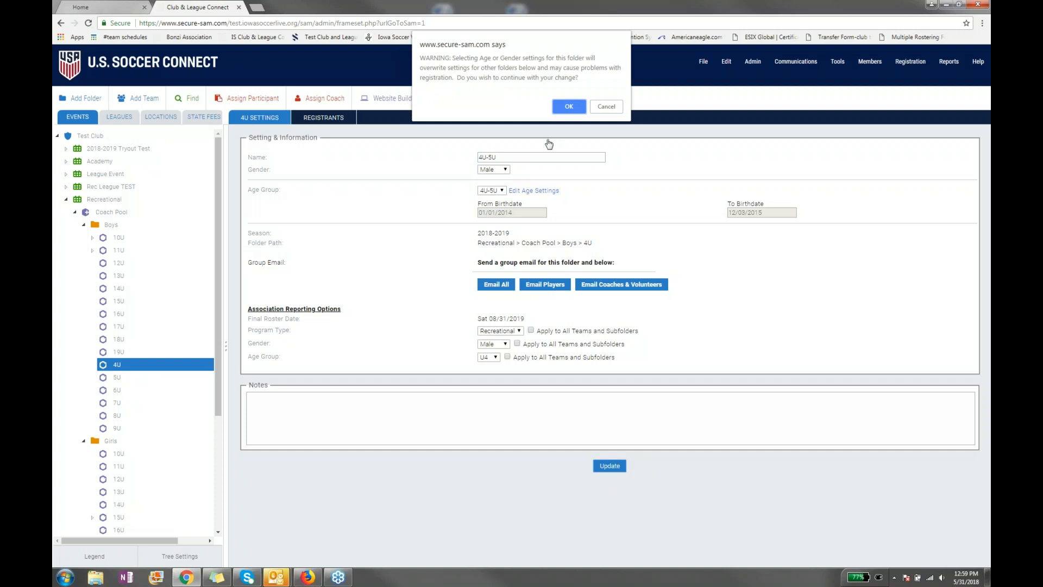
click(567, 107)
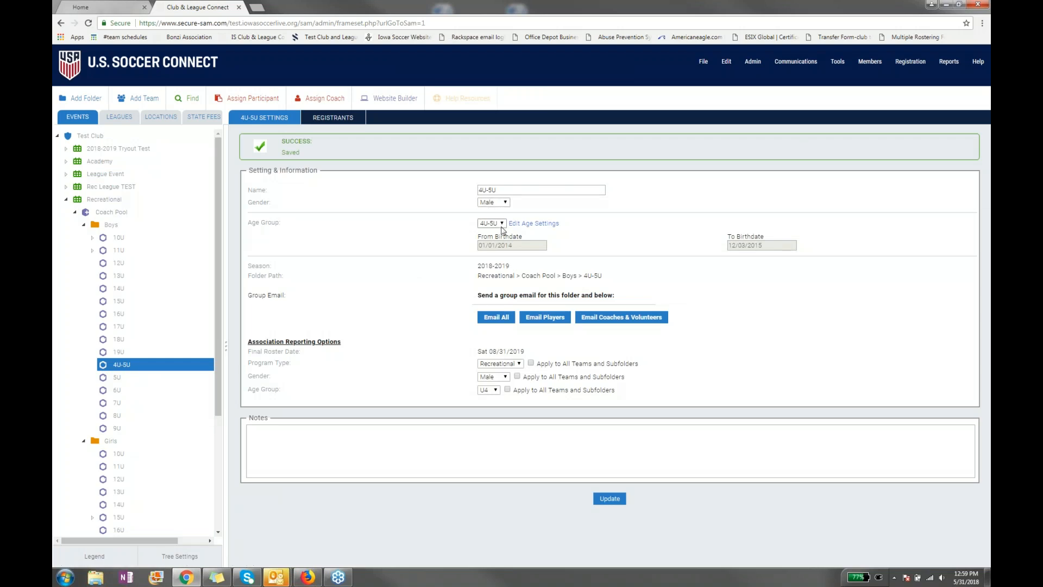
- Delete the 5U folder under Boys
click(117, 377)
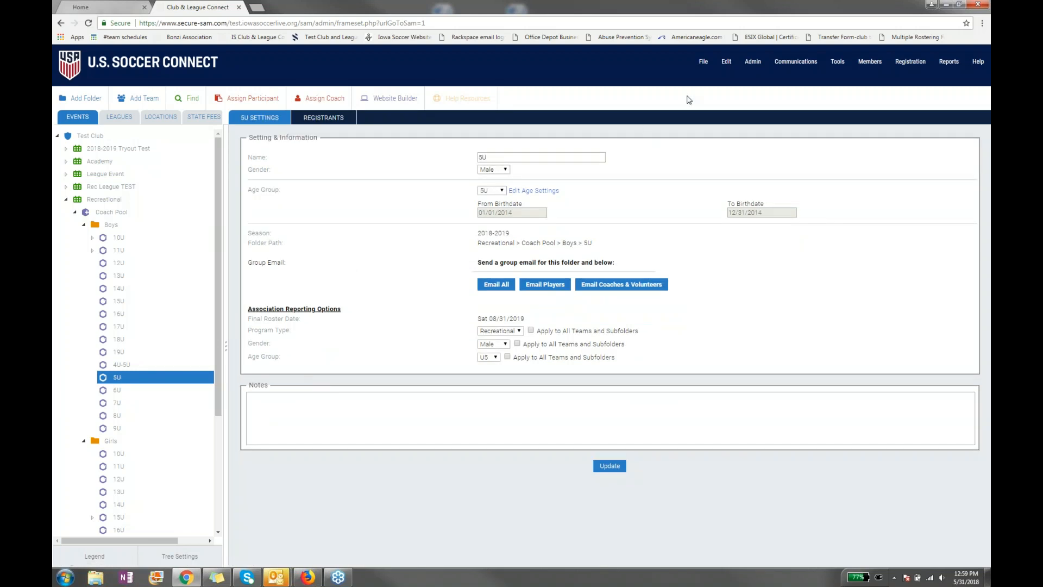
click(726, 62)
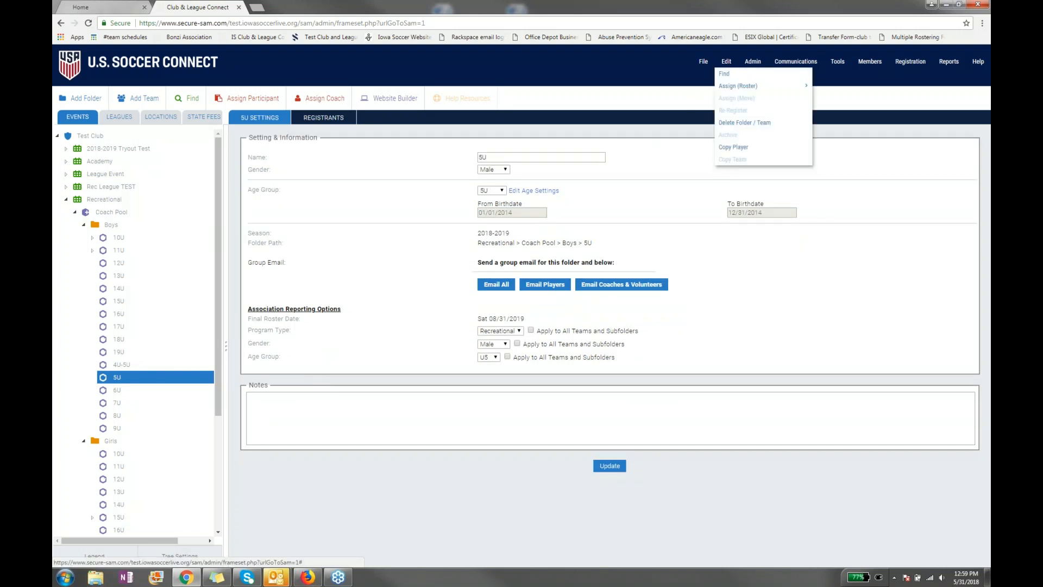
click(744, 122)
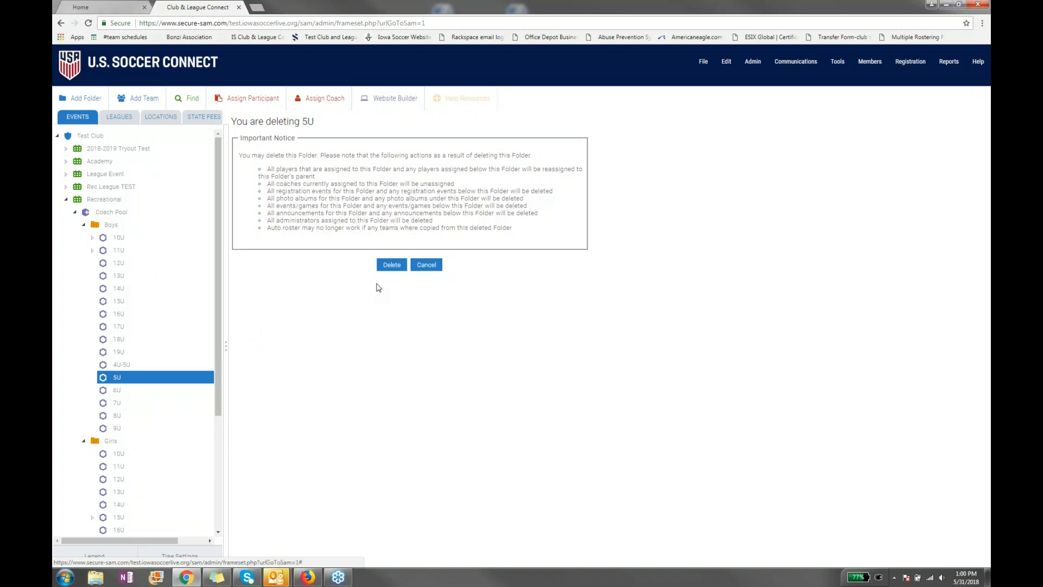
click(391, 265)
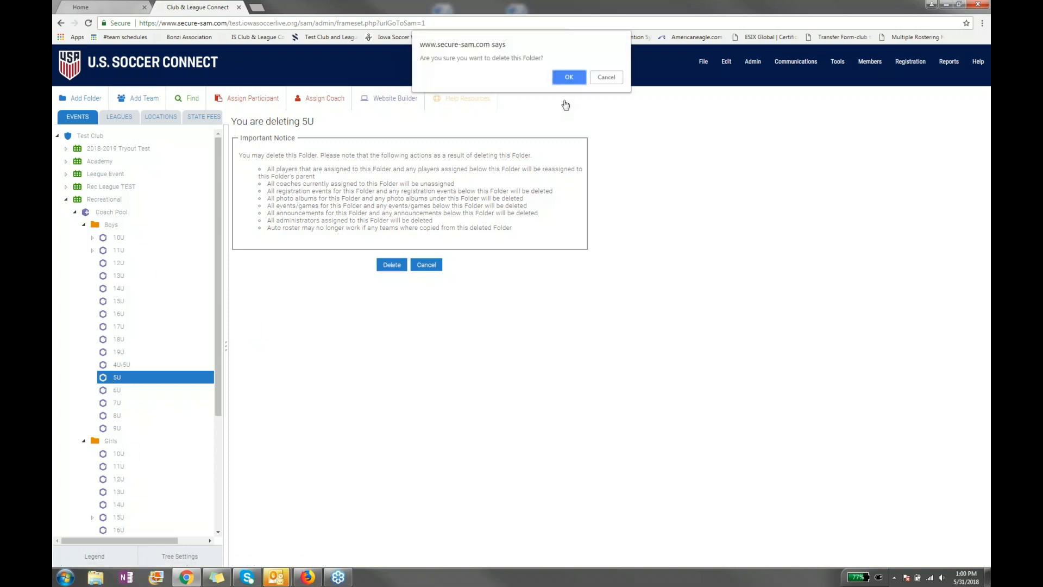
click(566, 77)
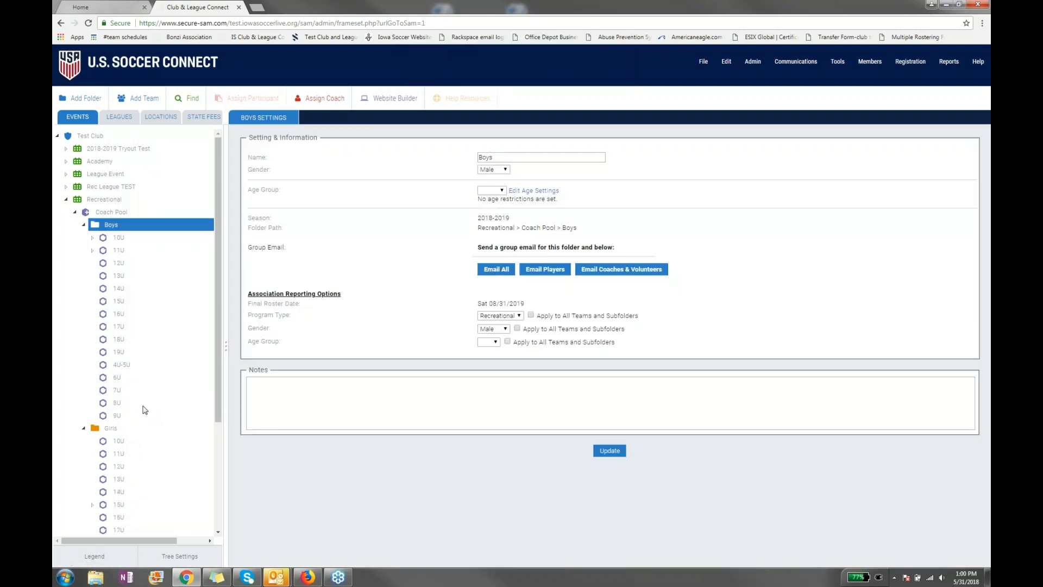
- Enter Coed as both the gender and the name of the Boys folder without saving
click(115, 228)
click(494, 169)
click(492, 203)
double_click(488, 158)
text(Coed)
click(433, 195)
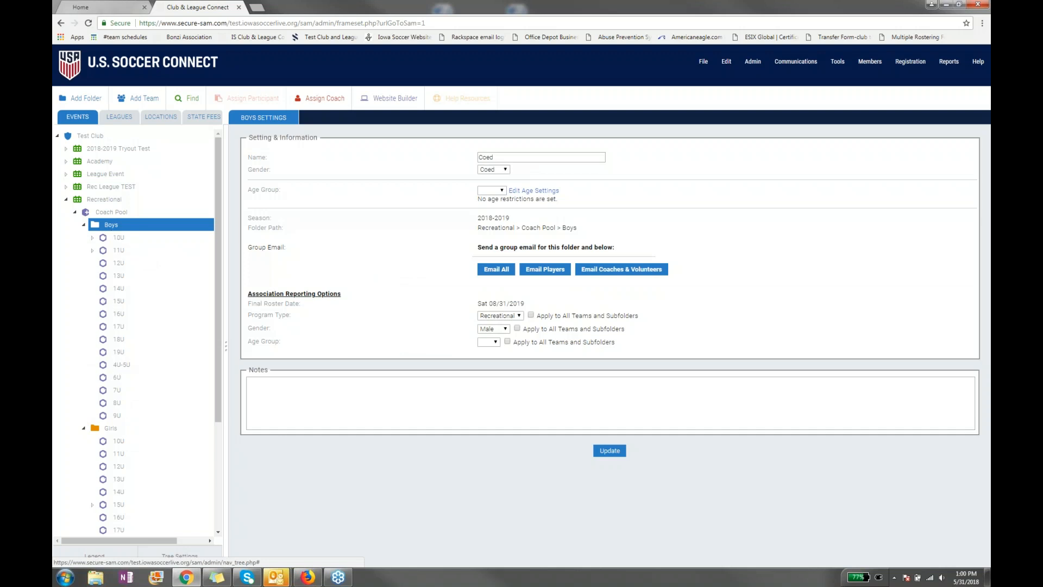
scroll(164, 378, down, 1)
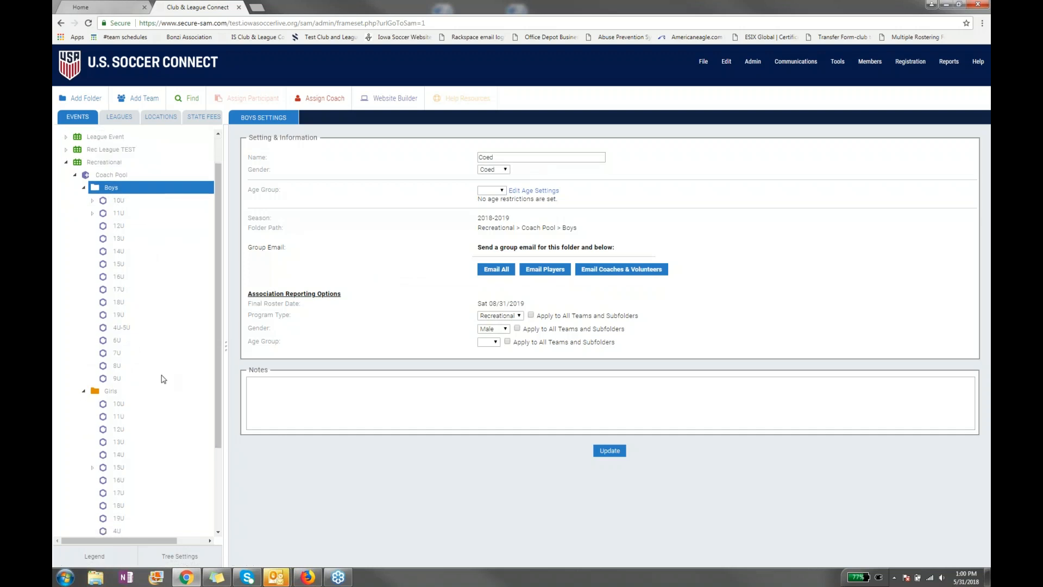
scroll(164, 378, up, 1)
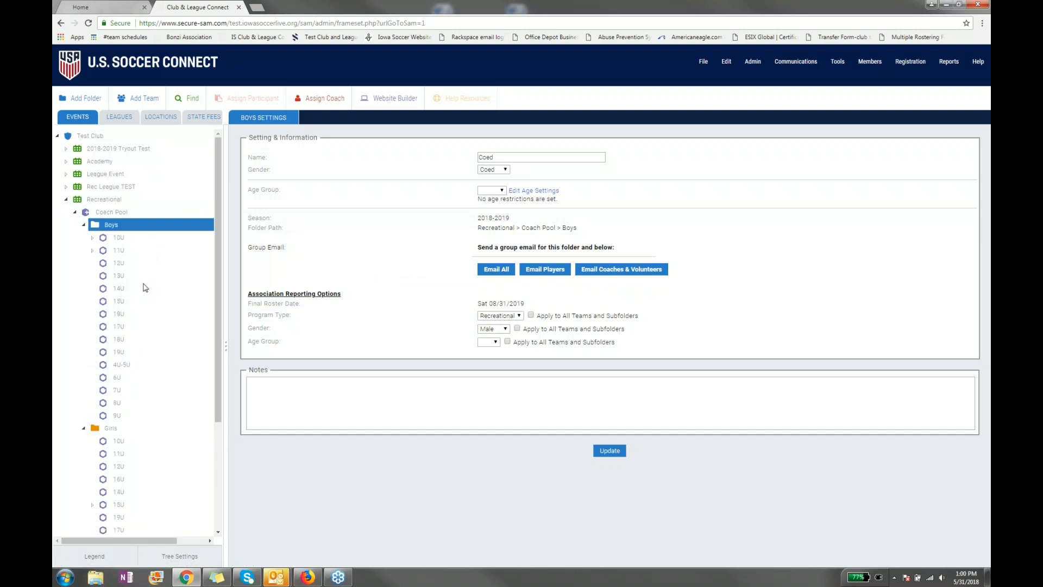
- Save the Recreational event's settings and open its registrants management page
click(100, 202)
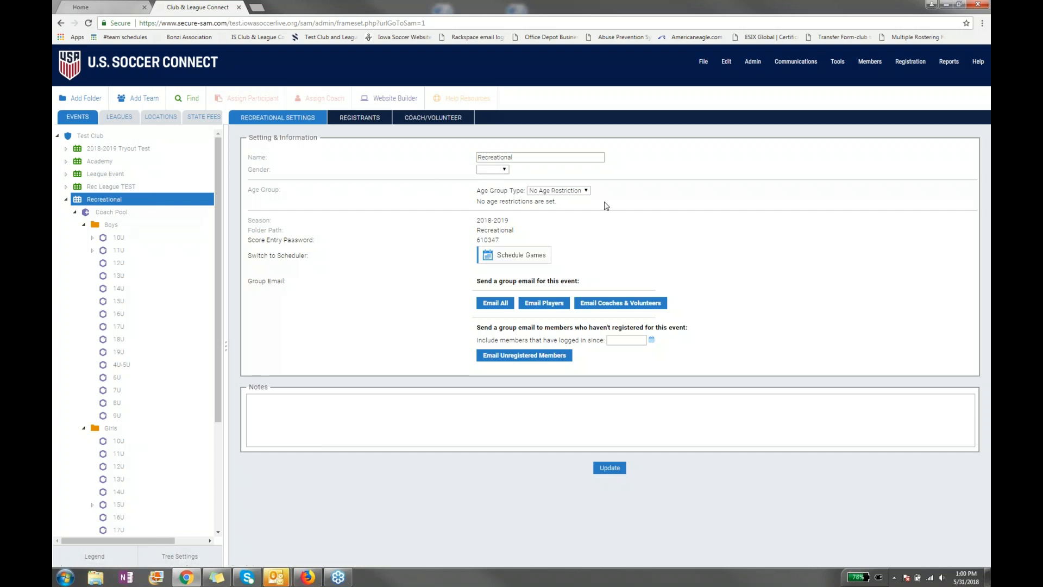
click(609, 468)
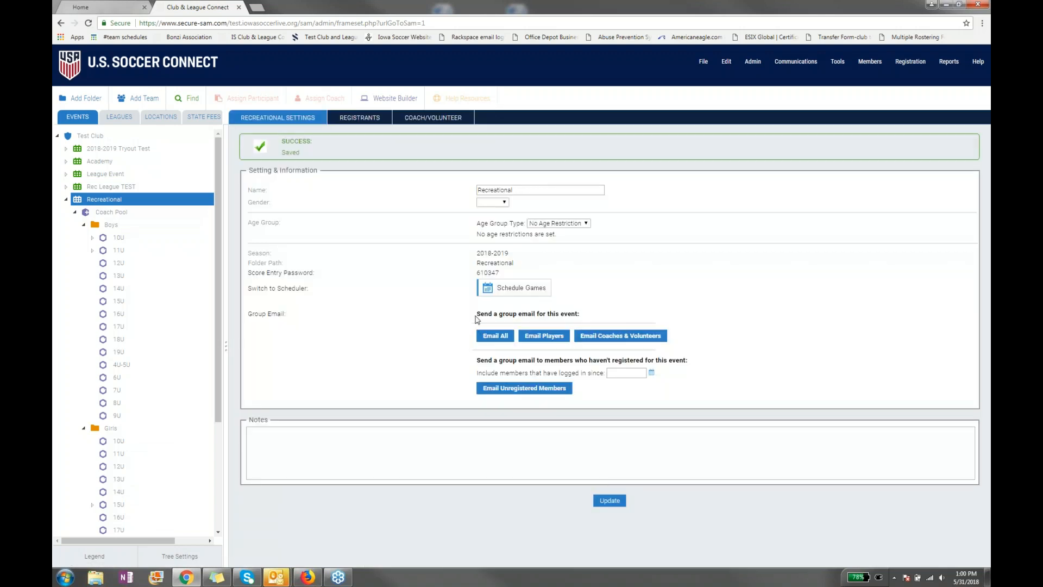
drag(474, 314, 580, 316)
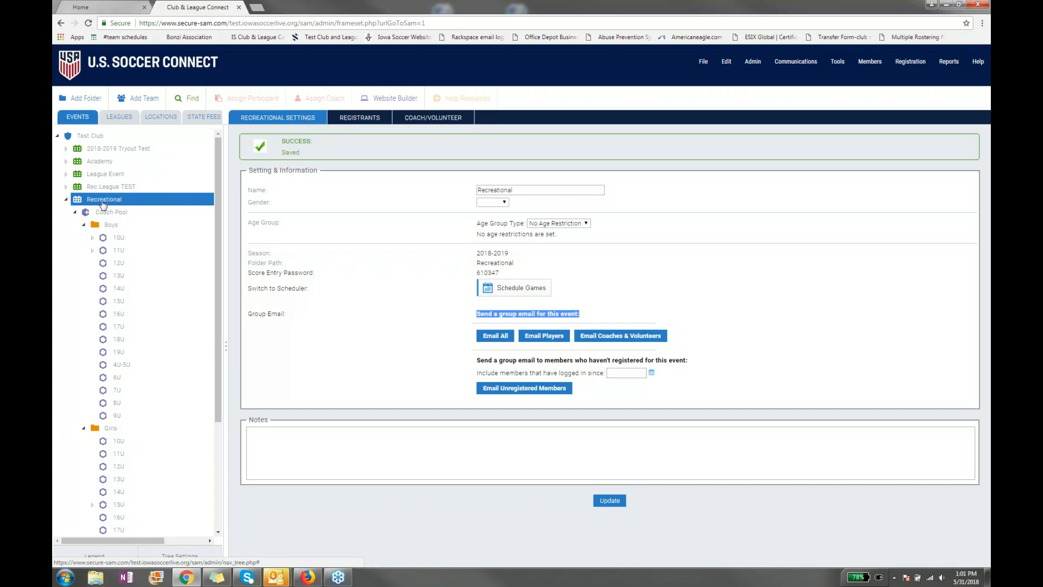
click(361, 118)
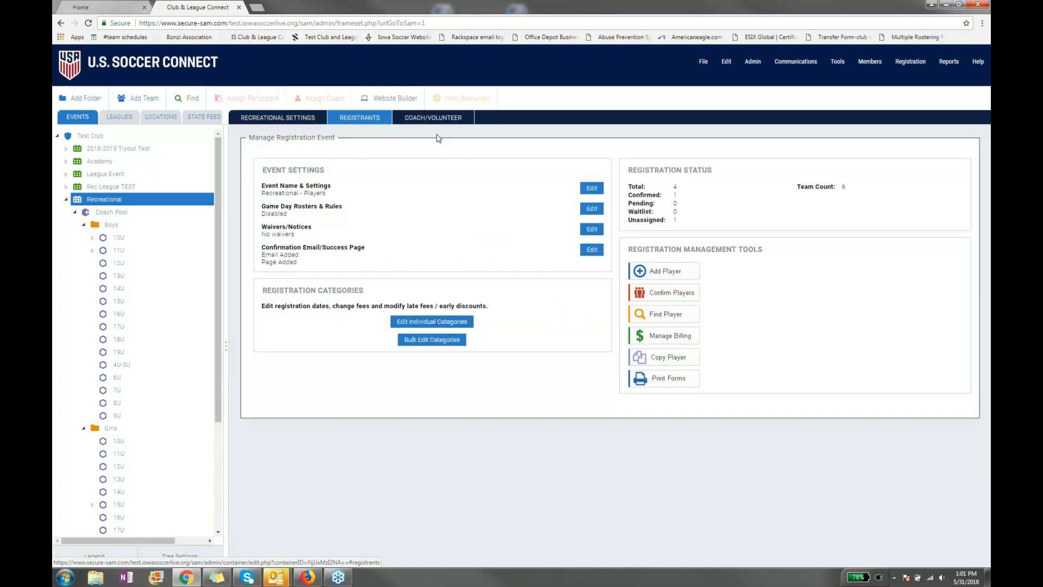
- View the coach/volunteer management page, return to the registrants page, and open its Event Name & Settings for editing
click(417, 121)
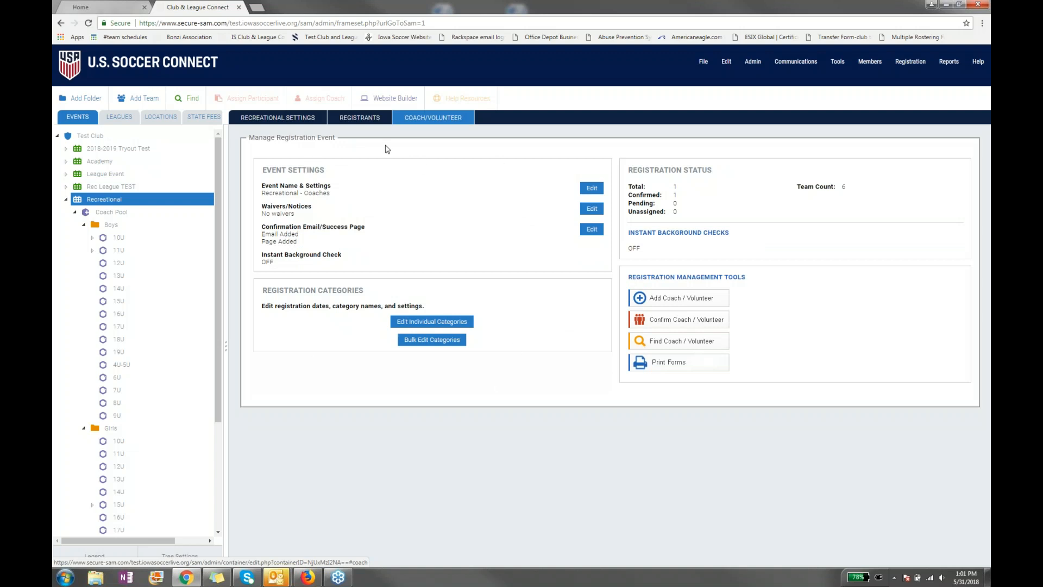
click(363, 118)
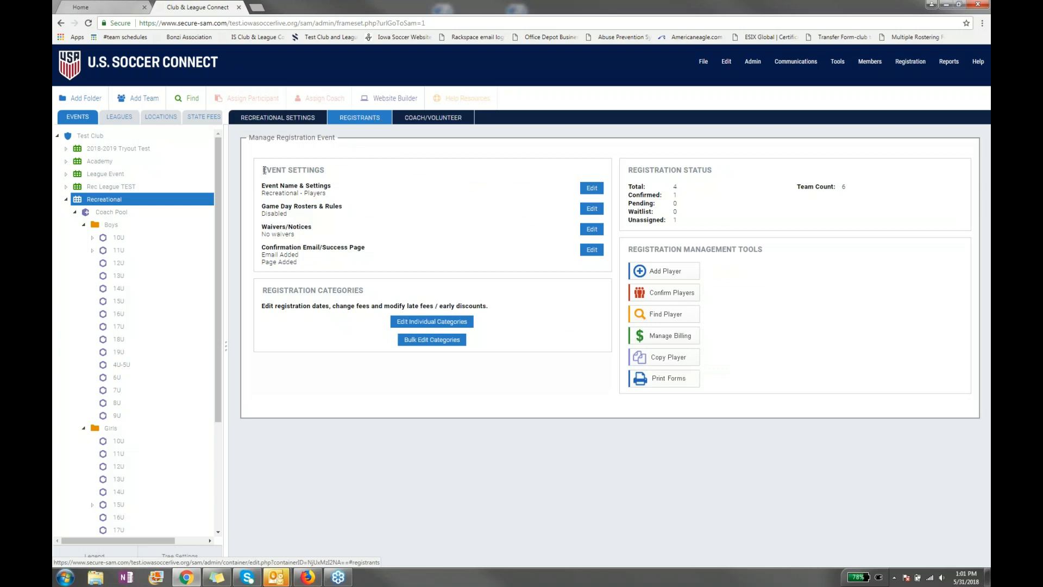
click(591, 188)
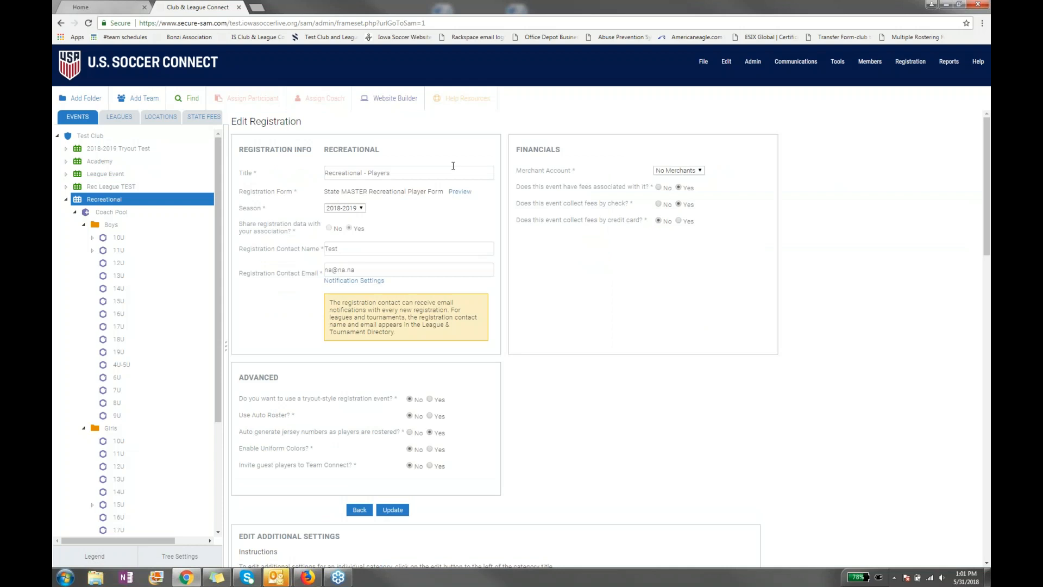
drag(239, 174, 253, 174)
click(266, 177)
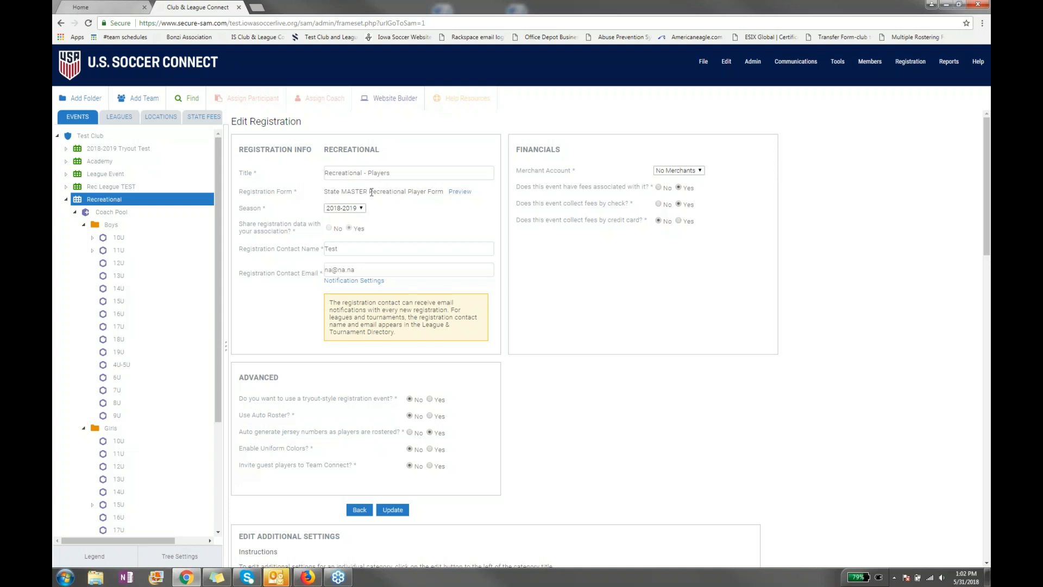
- Preview the State MASTER Recreational Player Form, look through its guardian, player and medical fields, and close the preview
click(463, 196)
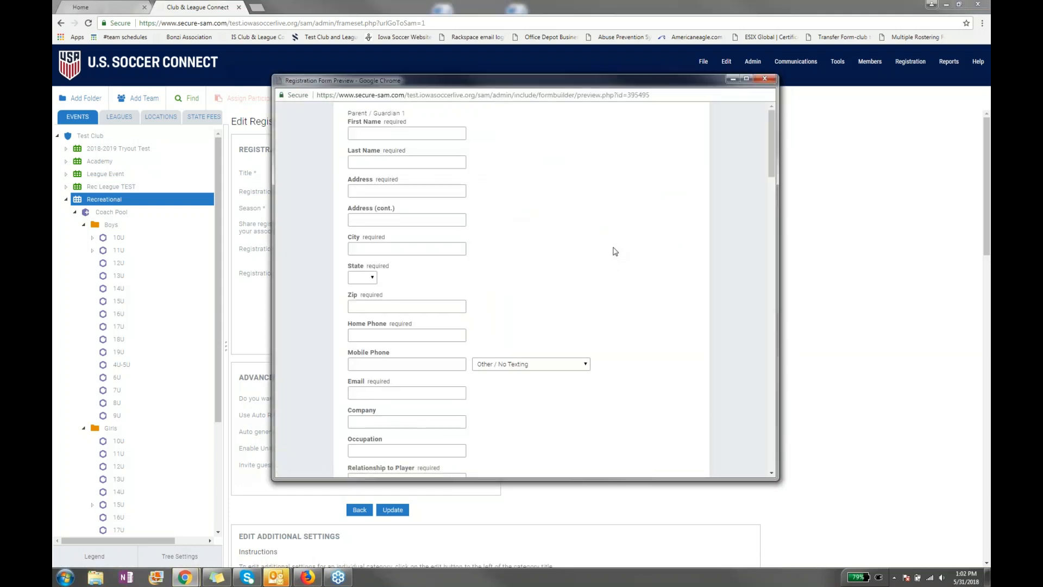
scroll(570, 231, down, 1)
scroll(570, 230, down, 7)
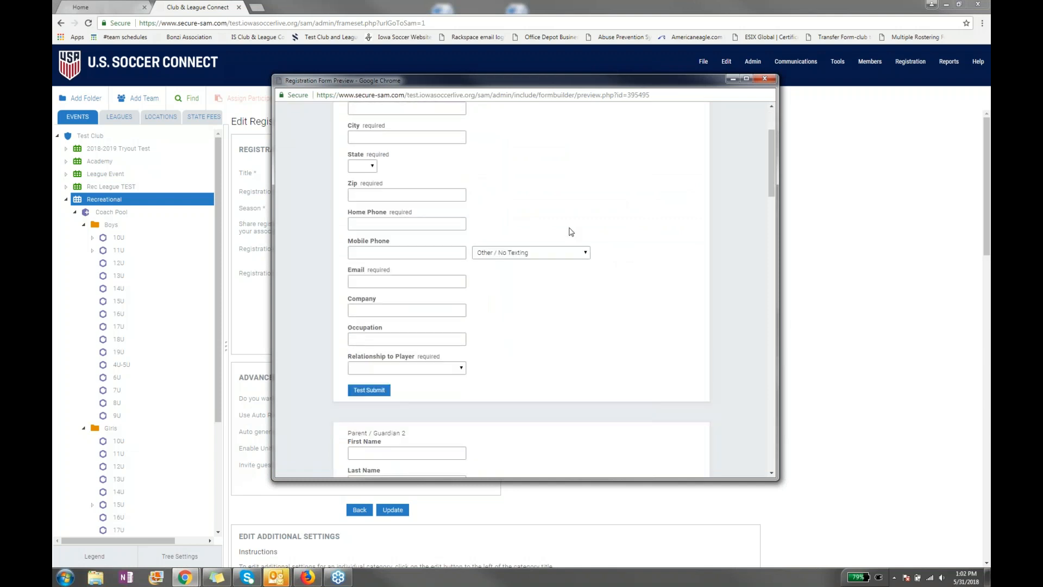
scroll(570, 230, down, 9)
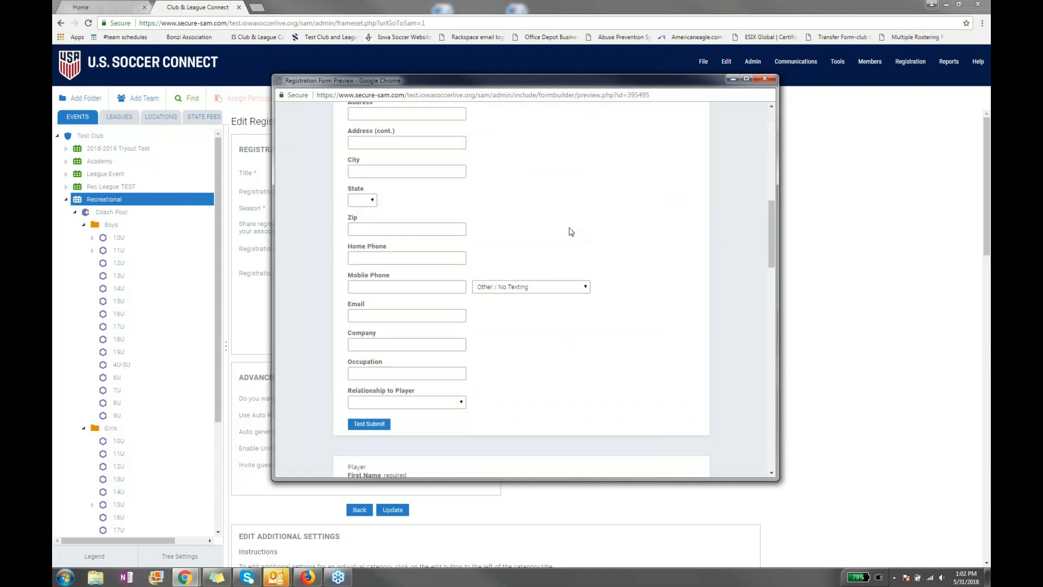
scroll(569, 230, down, 7)
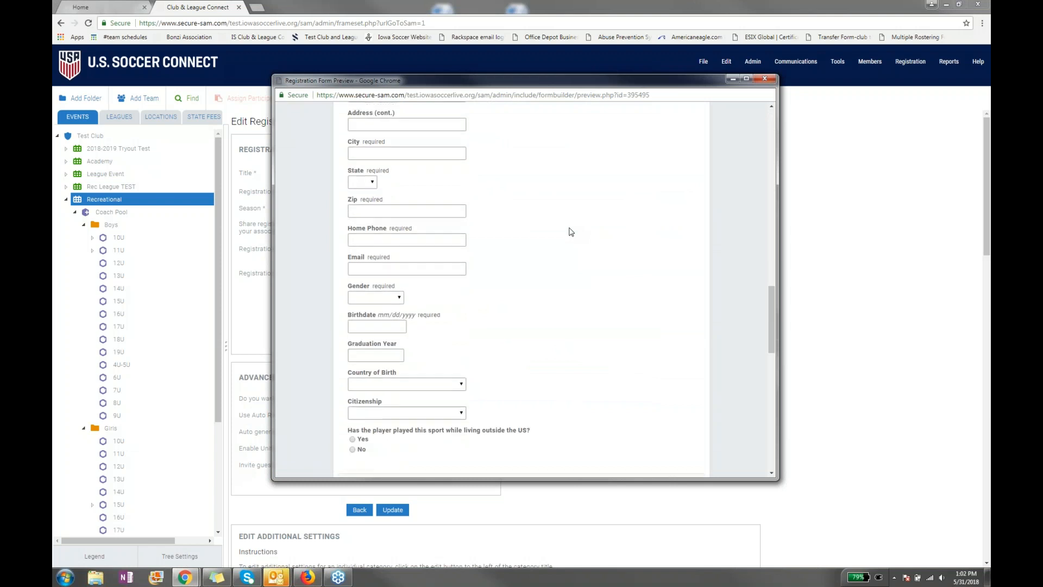
scroll(570, 231, down, 7)
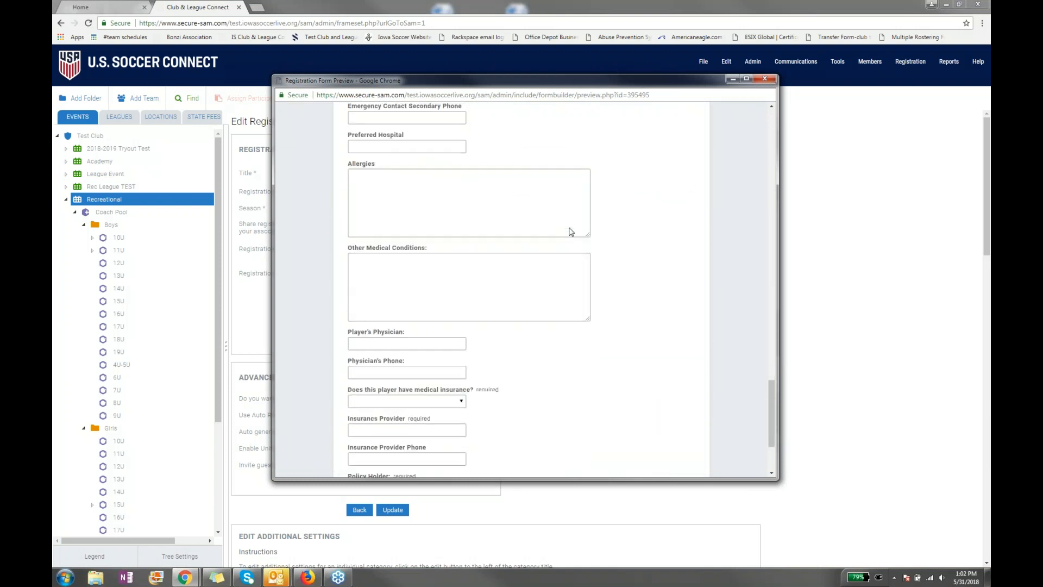
click(762, 79)
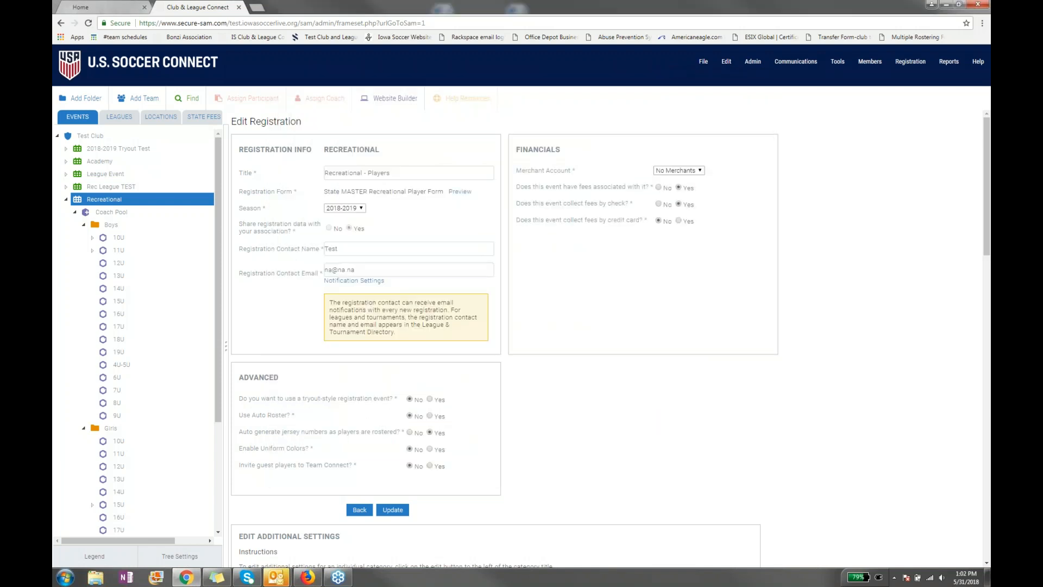
- Check the season choice and the registration contact name and email fields
click(359, 210)
click(362, 211)
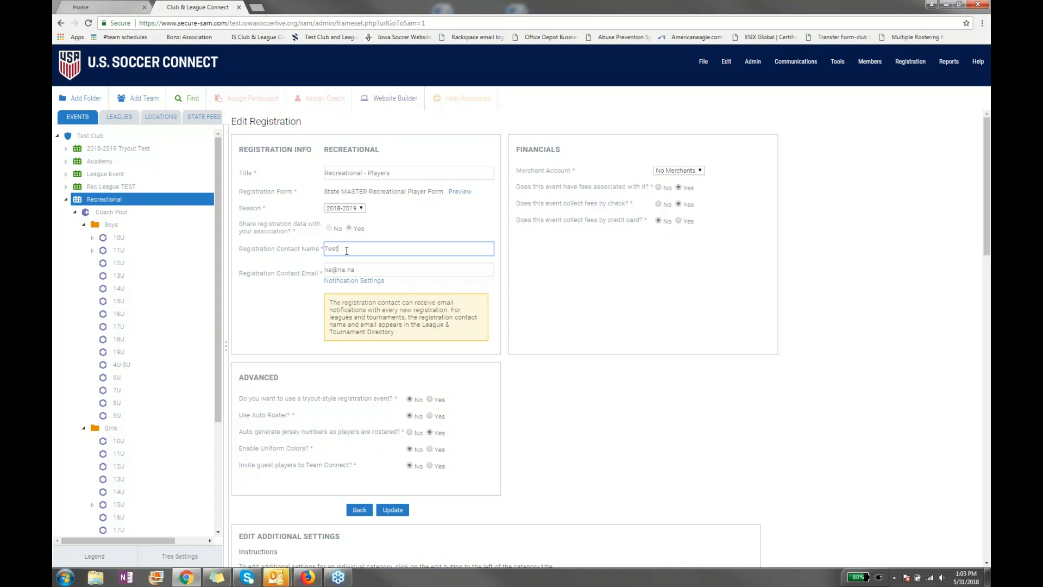
click(366, 271)
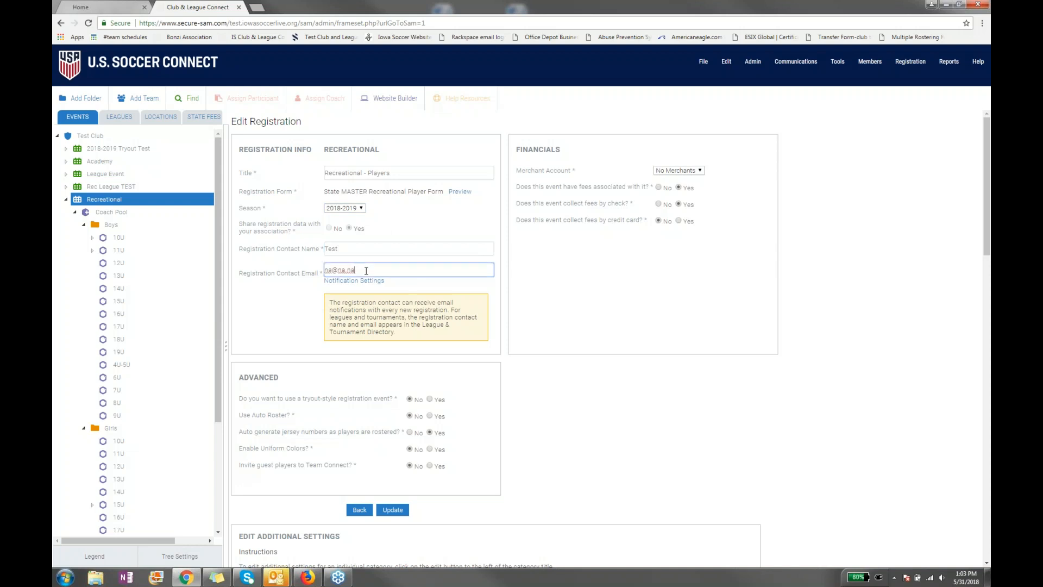
- Open the registration contact's notification settings and enable using the contact email as the reply address
click(367, 282)
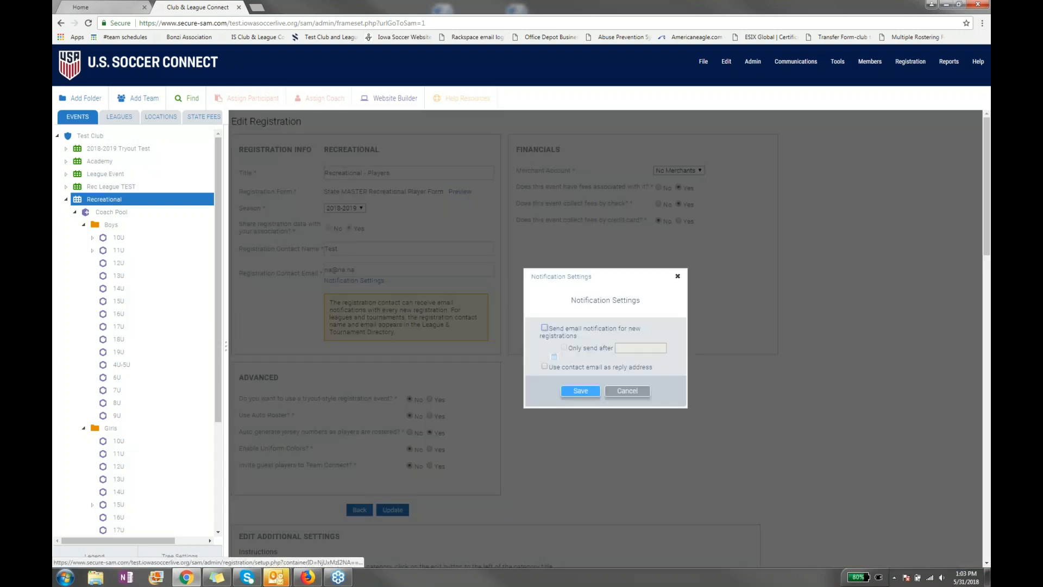
click(545, 368)
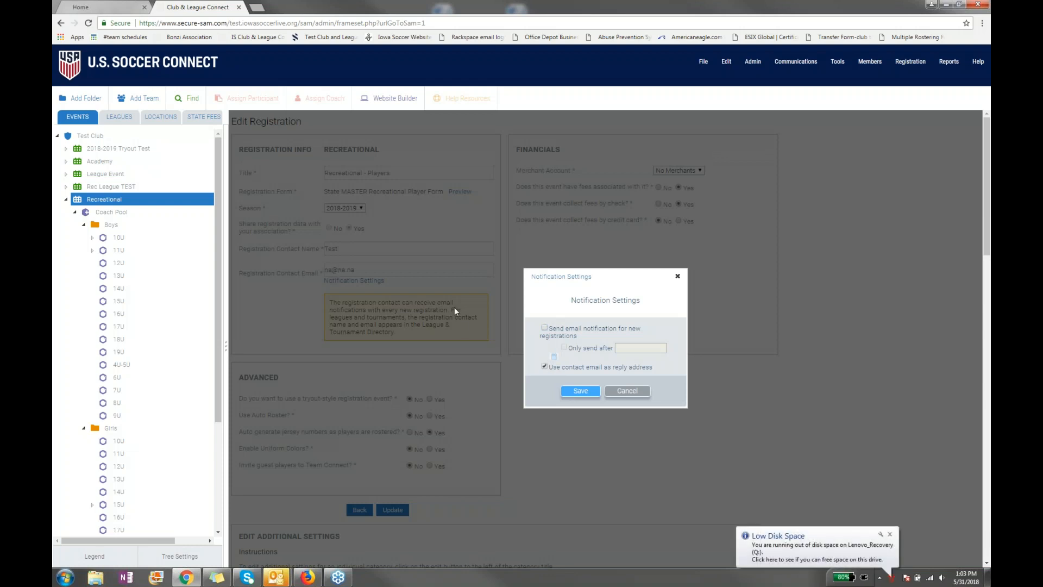
click(890, 533)
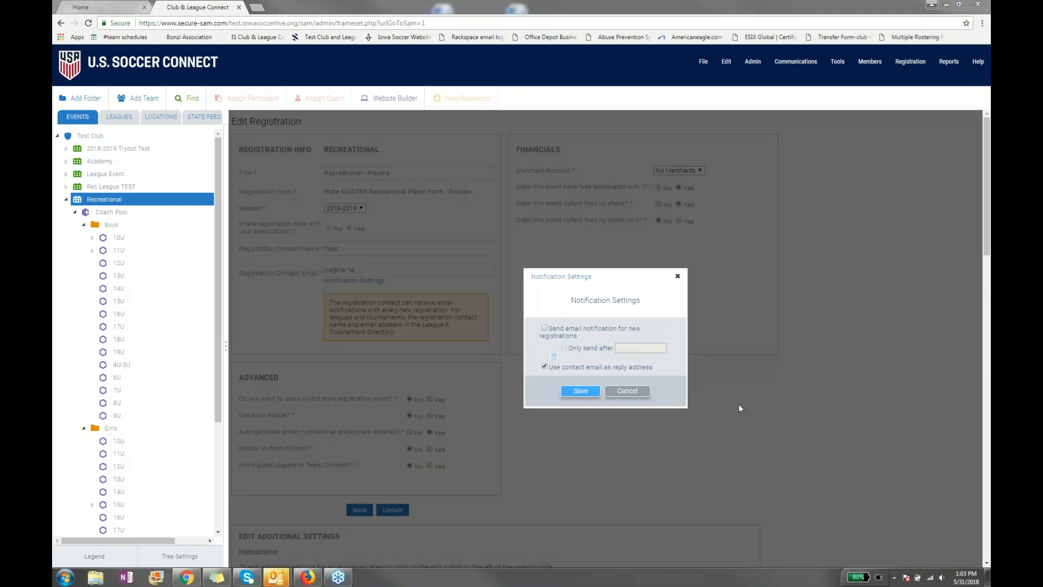
- Try email notifications for new registrations with the only-send-after date option, and clear both options again
click(545, 328)
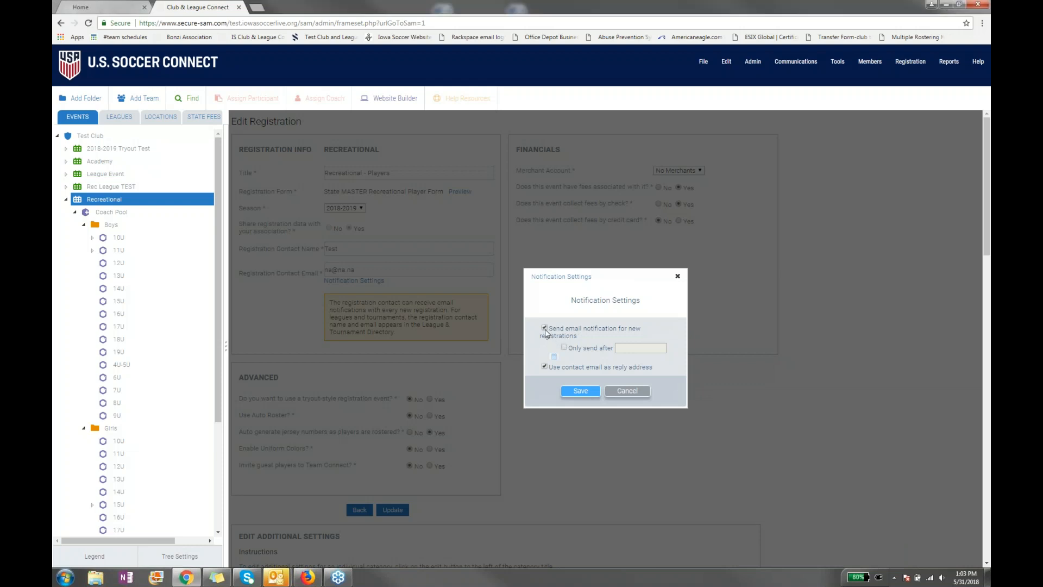
click(564, 348)
click(554, 357)
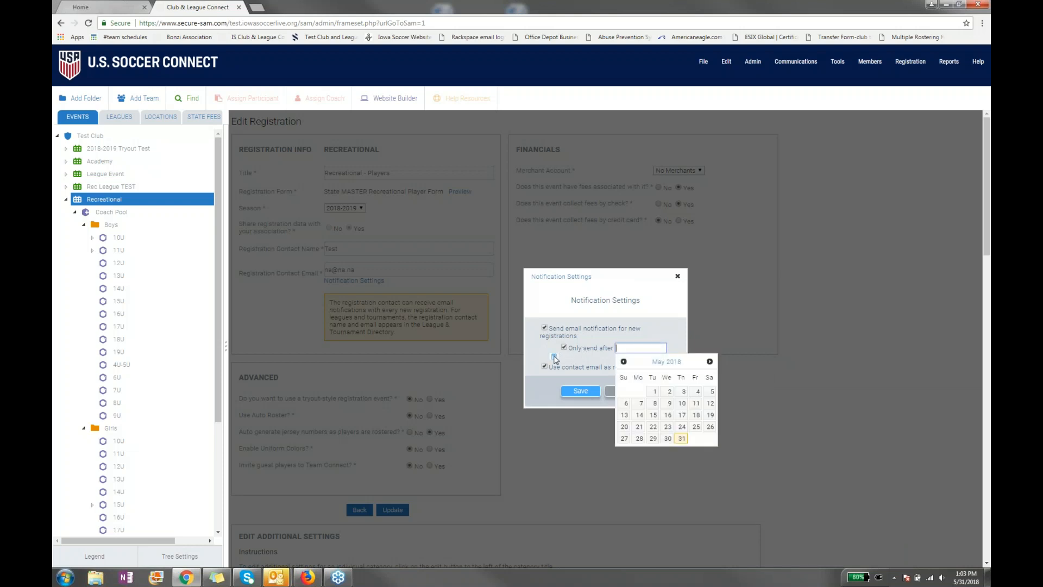
click(554, 357)
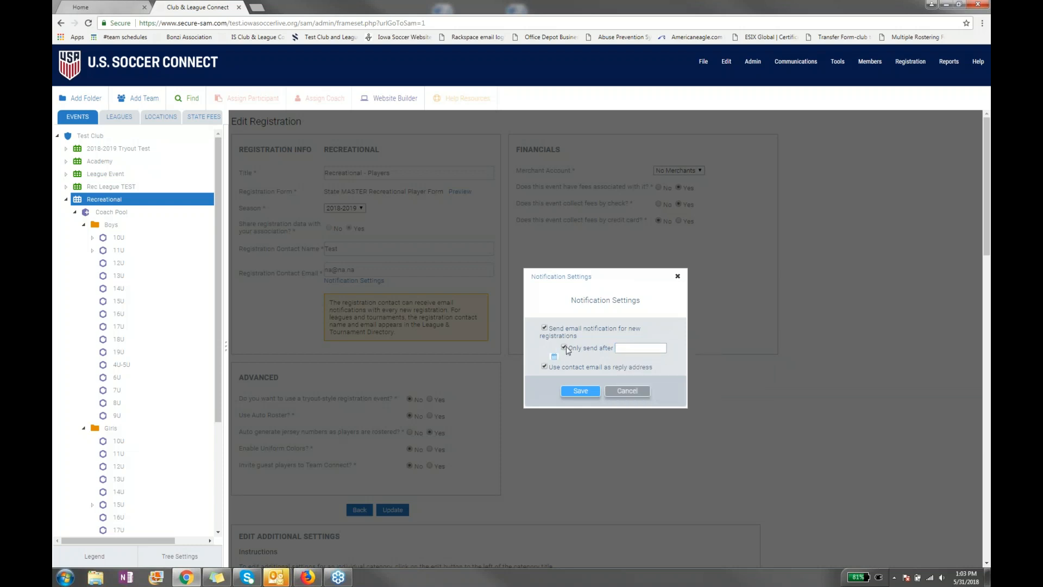
click(564, 347)
click(544, 328)
- Save the registration contact's notification settings
click(579, 394)
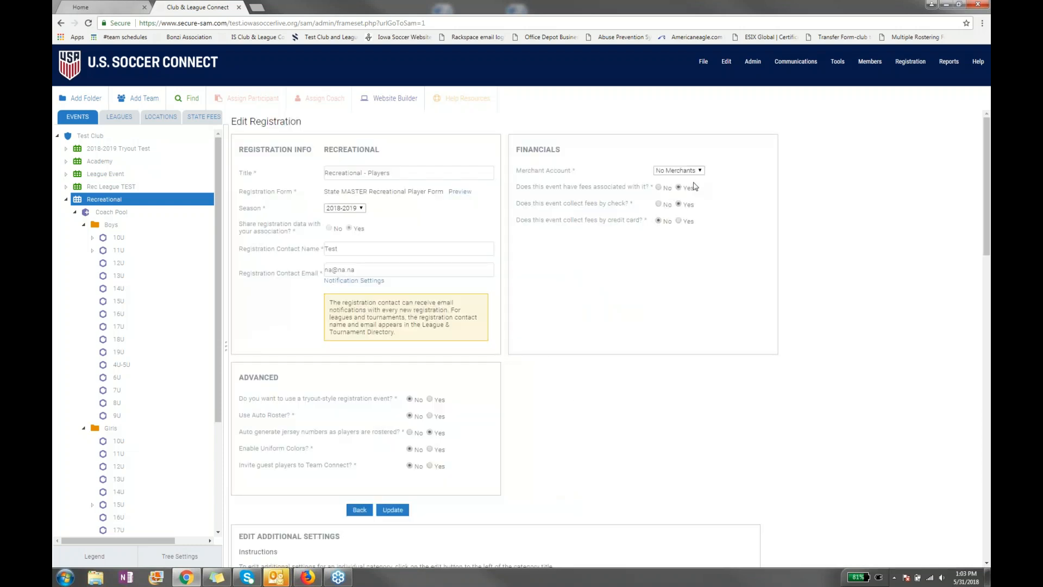
- Check the merchant account choices, keep No Merchants, and set both event fees and fee collection by check to No
click(699, 173)
click(720, 175)
click(700, 173)
click(717, 176)
click(659, 204)
click(659, 187)
- Turn off automatic jersey numbers, set inviting guest players to Team Connect to Yes, and update the registration
scroll(602, 382, down, 2)
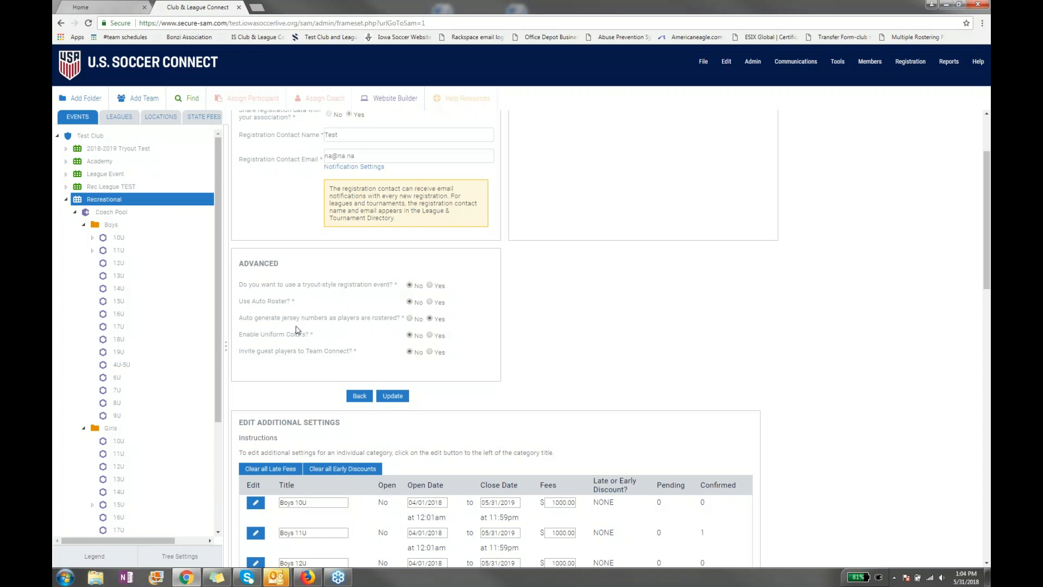
click(410, 319)
drag(308, 353, 351, 352)
click(313, 359)
click(392, 396)
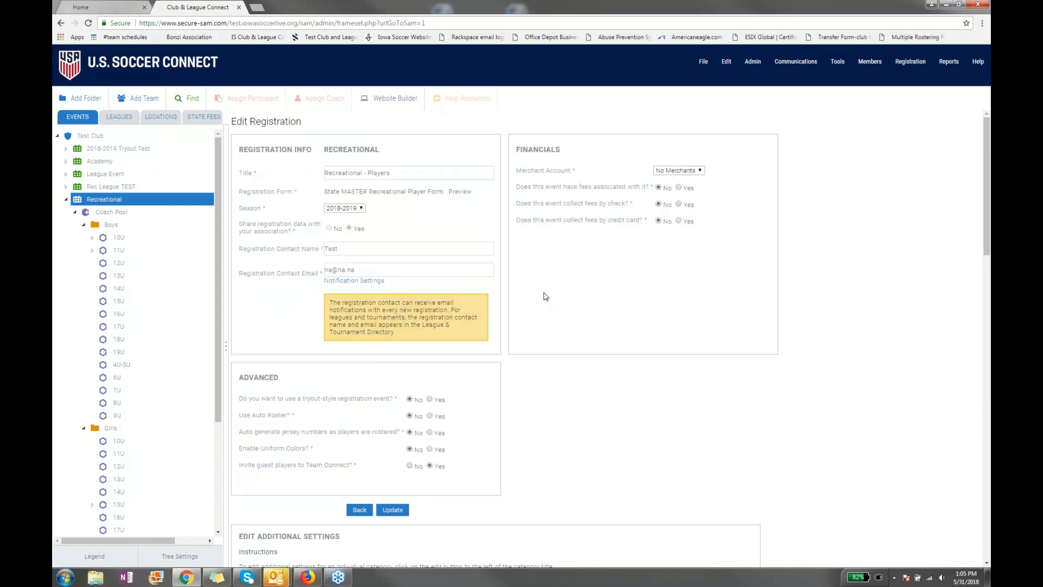
- Look over the category list under the additional settings and retitle the Boys 10U category as Boys 10U - Monday Practice
scroll(548, 296, down, 5)
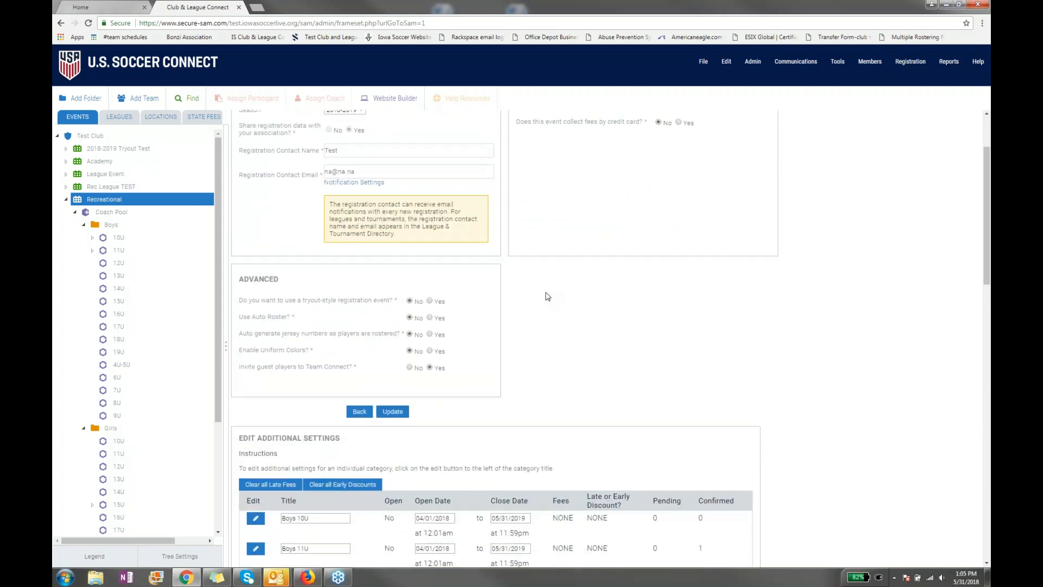
scroll(547, 296, down, 3)
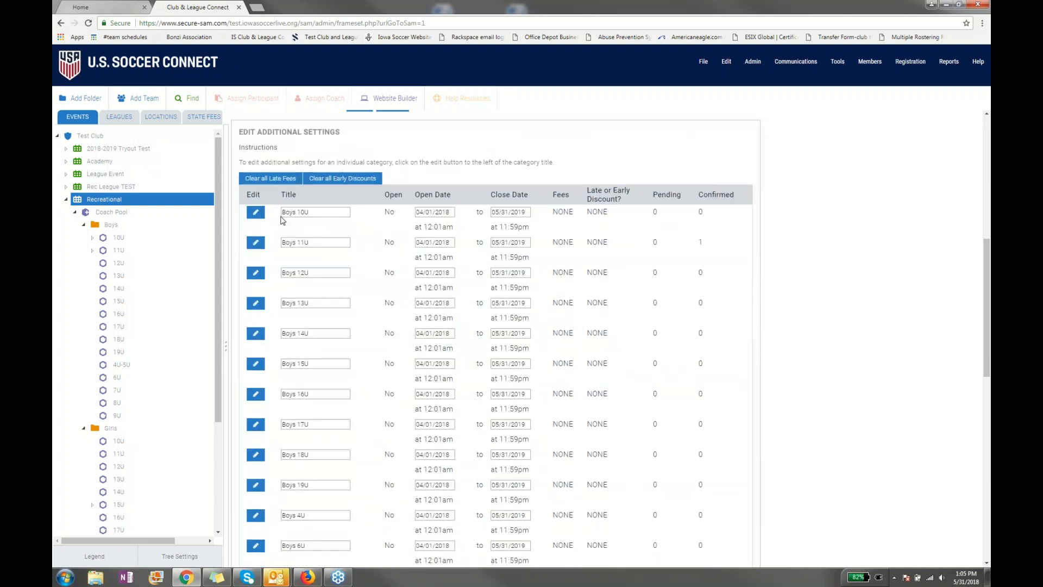
double_click(284, 195)
scroll(304, 246, down, 4)
scroll(308, 251, up, 1)
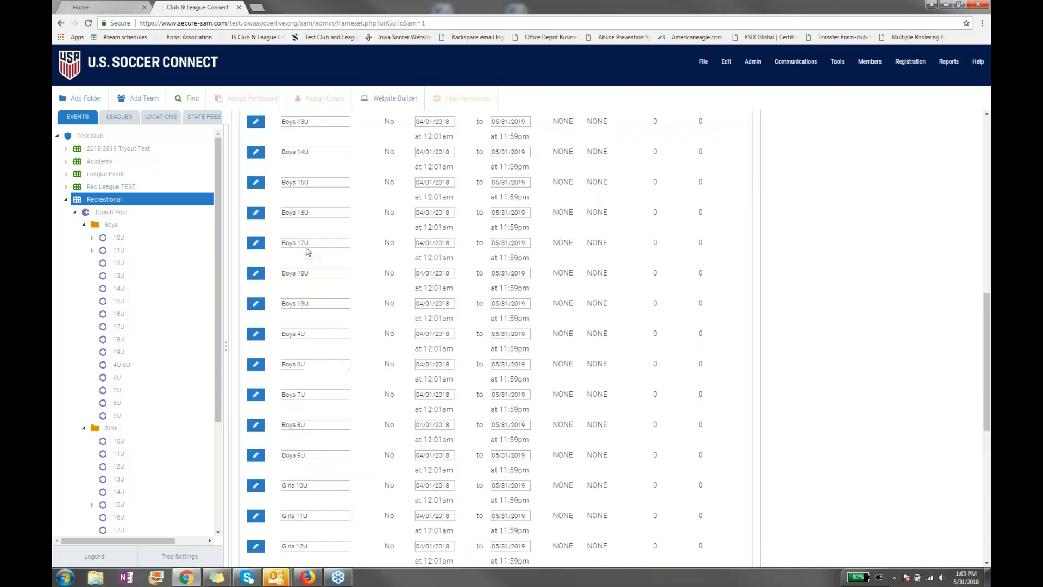
scroll(308, 251, up, 5)
click(296, 340)
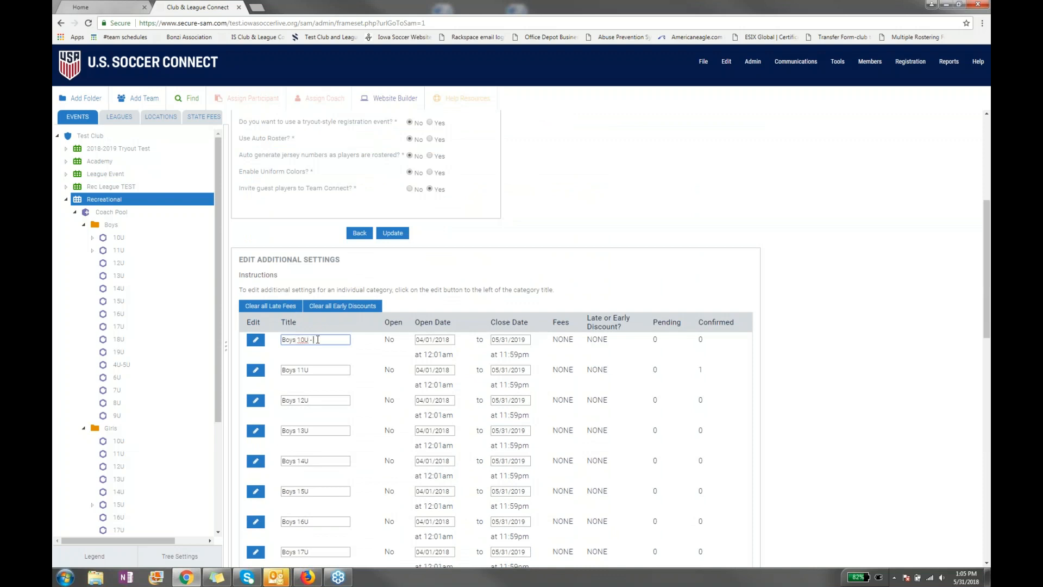
text(- Monday Practice)
- Check the categories' titles and dates and save the changes by updating all categories
scroll(386, 351, down, 13)
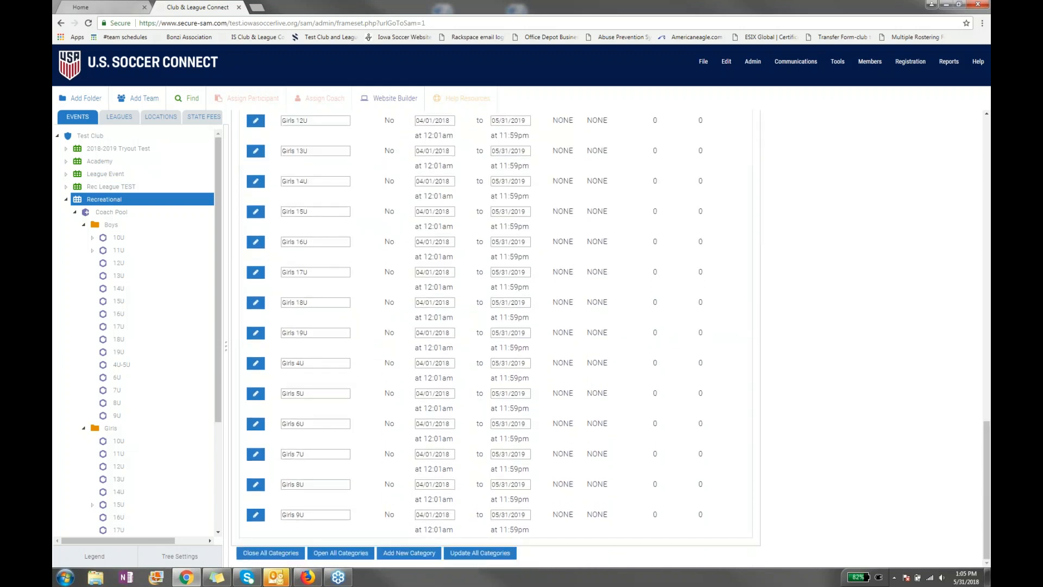
scroll(307, 283, up, 2)
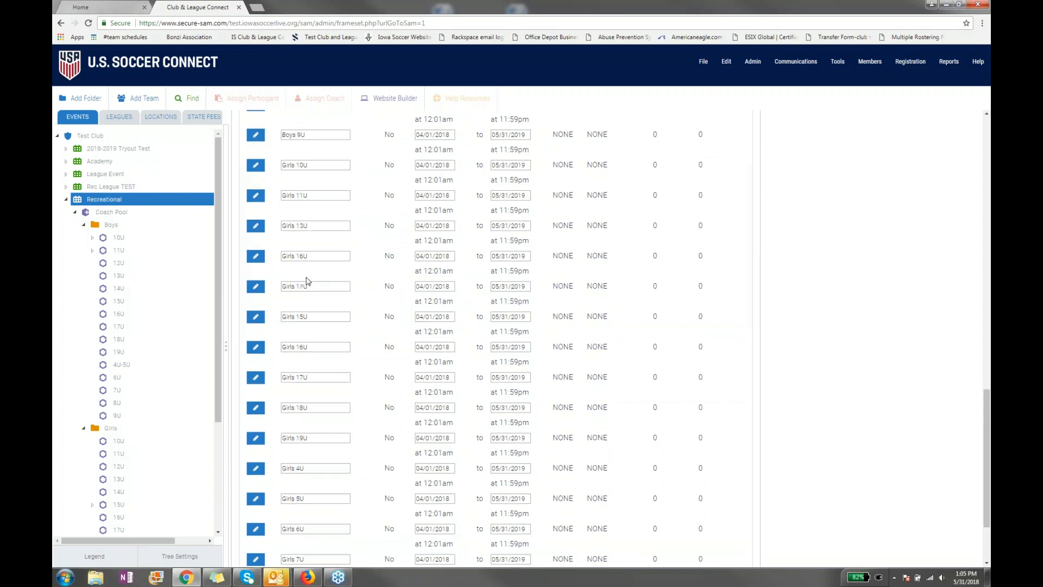
scroll(307, 281, up, 12)
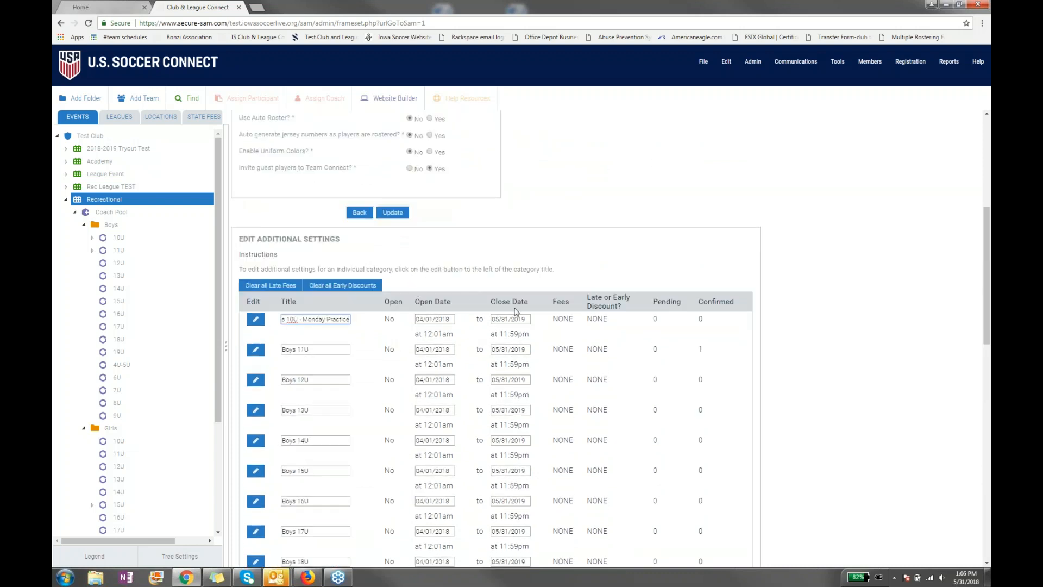
scroll(490, 395, down, 4)
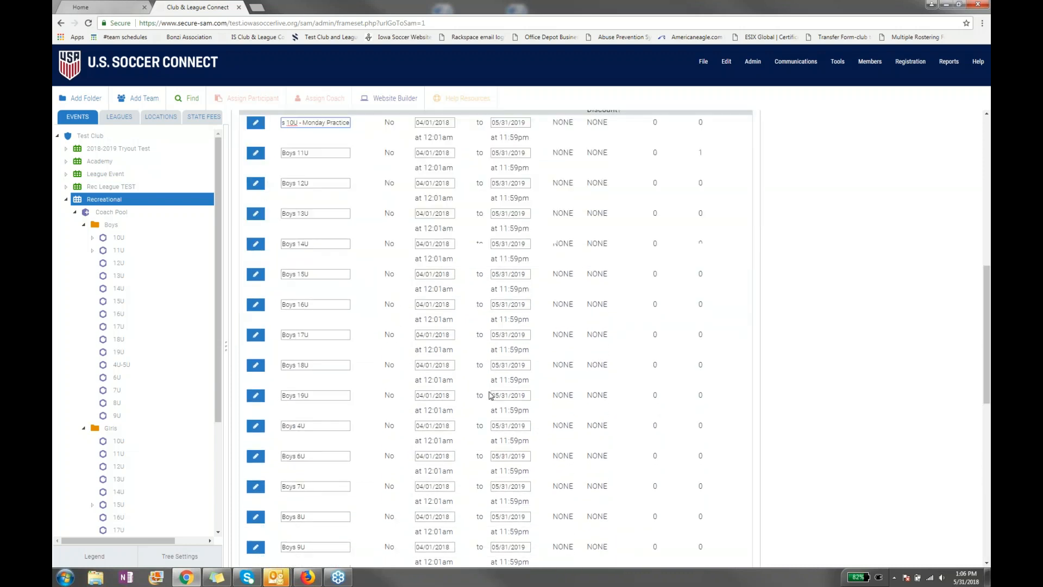
scroll(491, 394, down, 10)
click(491, 559)
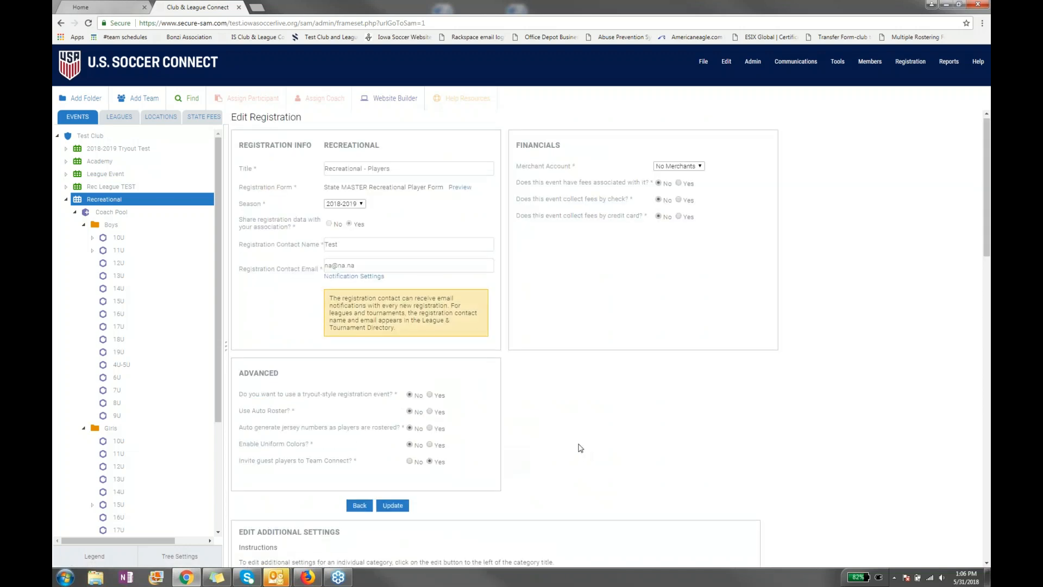
- Open the Boys 10U - Monday Practice category for editing and examine its maximum participants and member type choices
scroll(580, 447, down, 6)
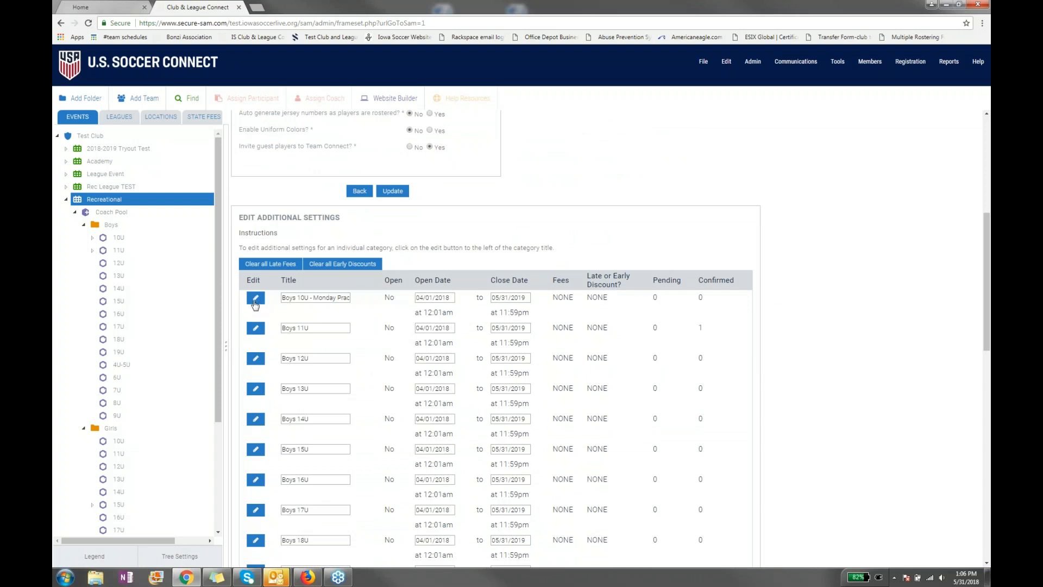
click(255, 298)
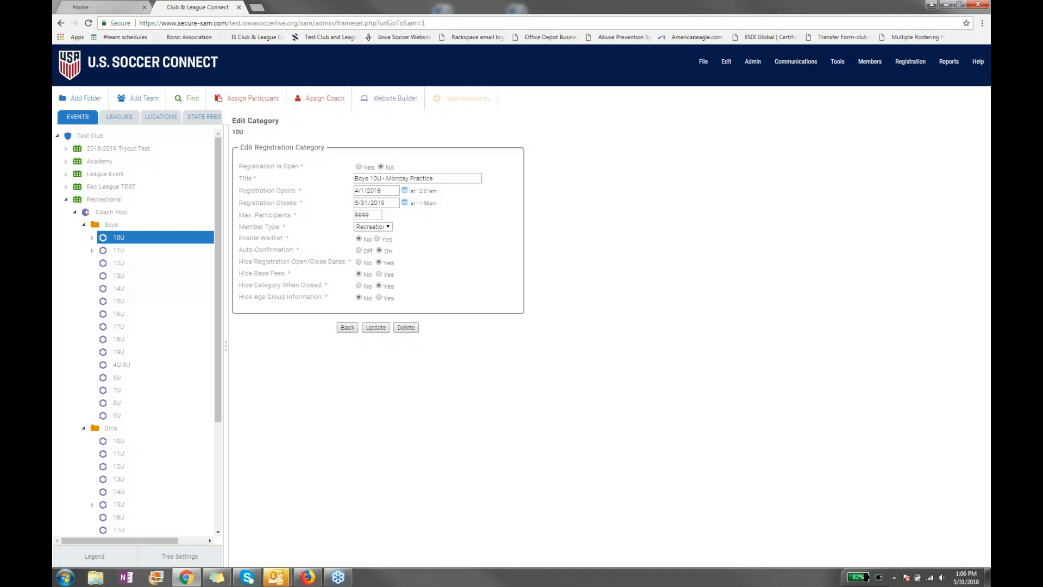
double_click(374, 216)
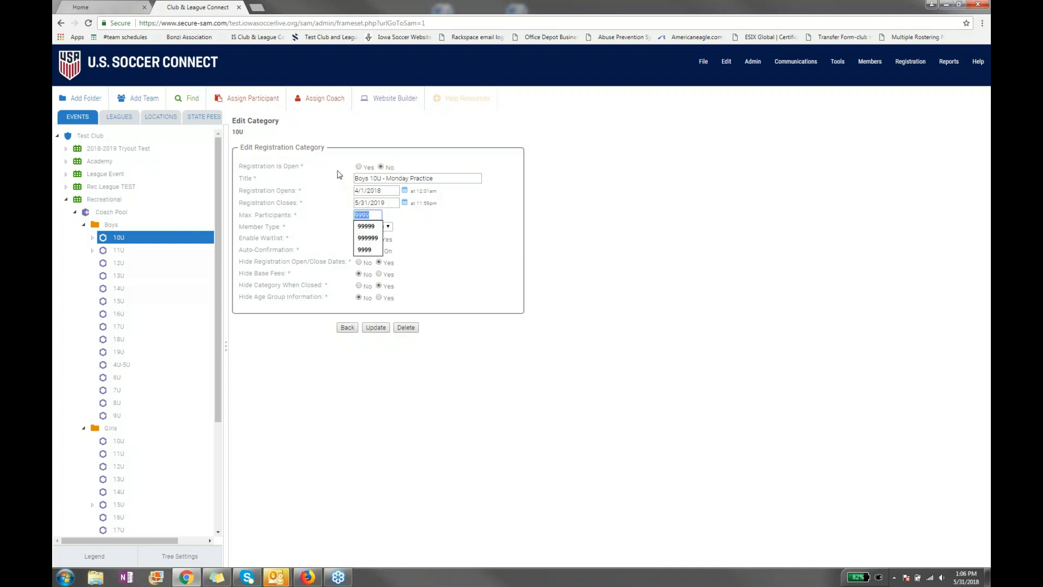
click(413, 222)
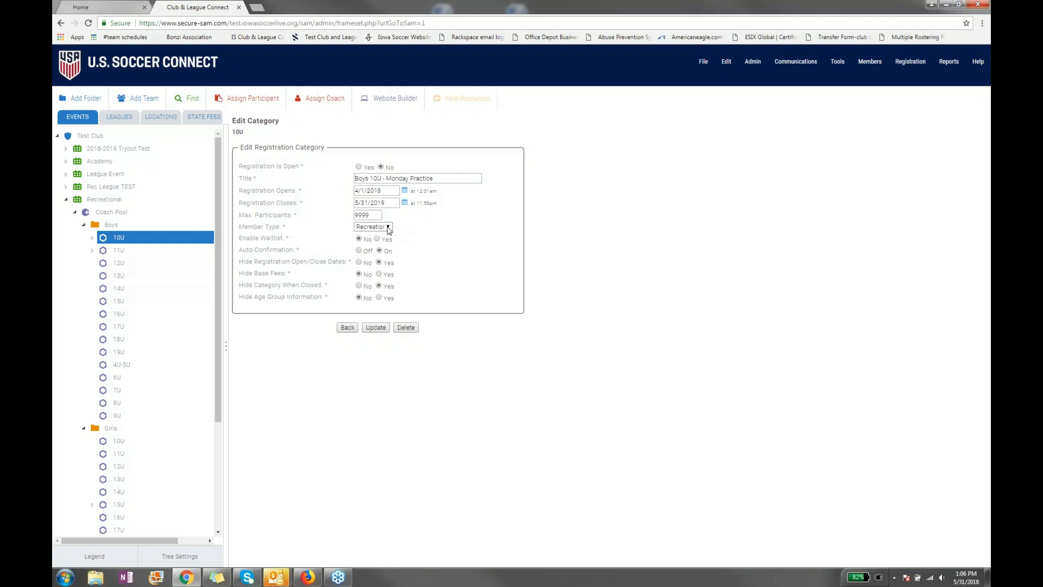
click(389, 229)
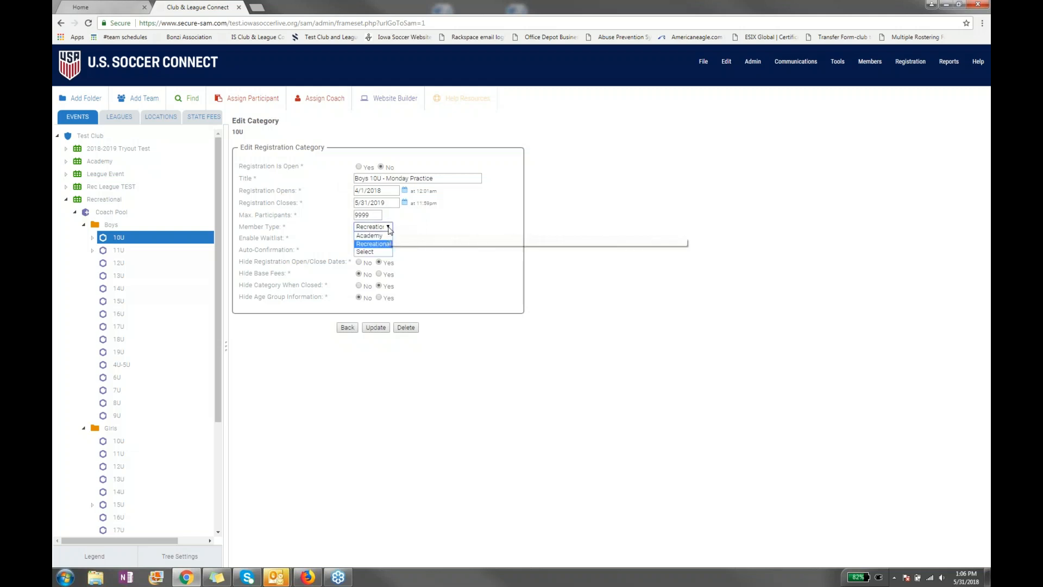
click(389, 229)
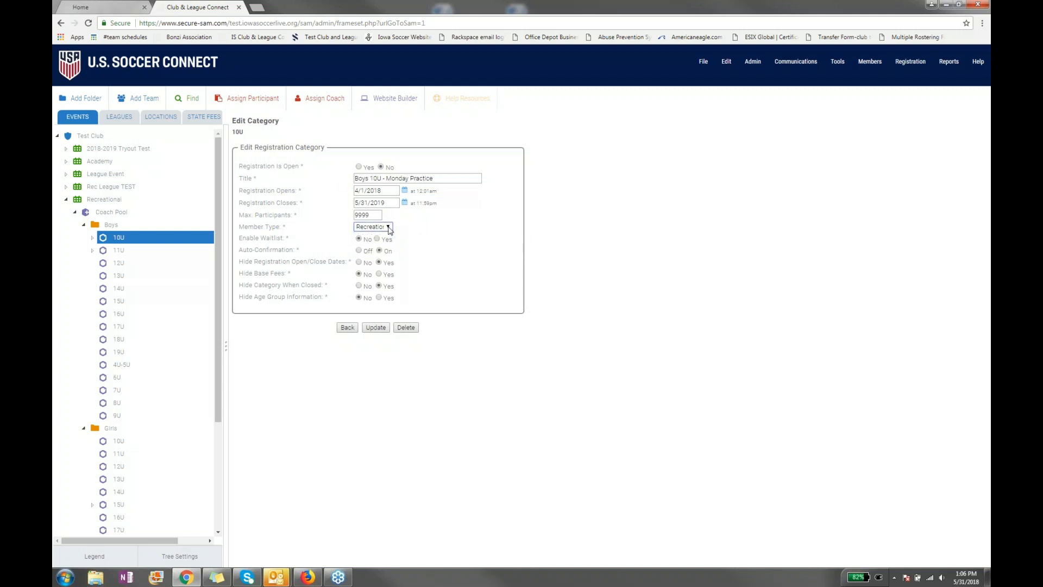
click(377, 241)
drag(375, 216, 357, 215)
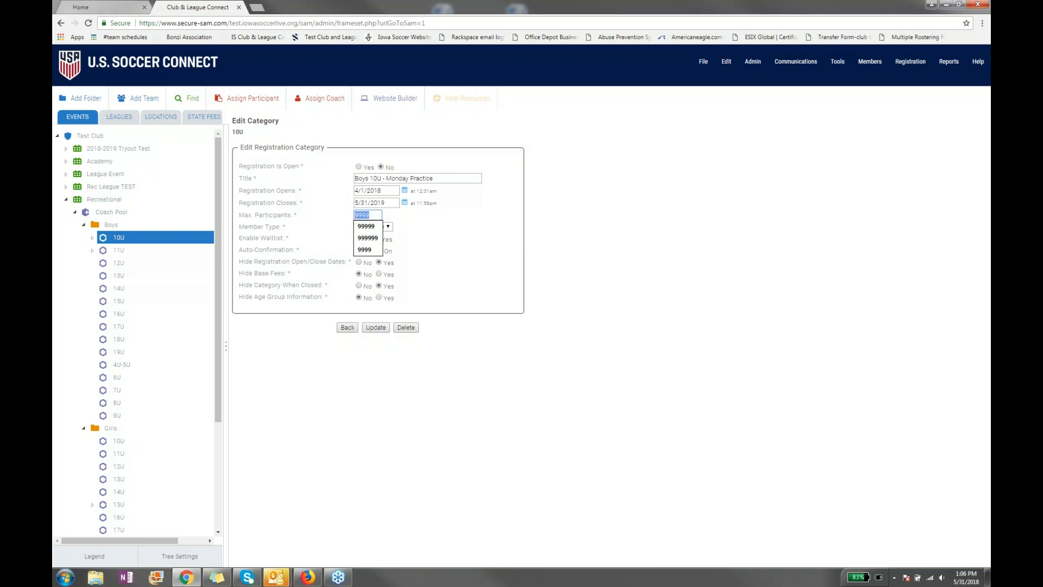
click(405, 220)
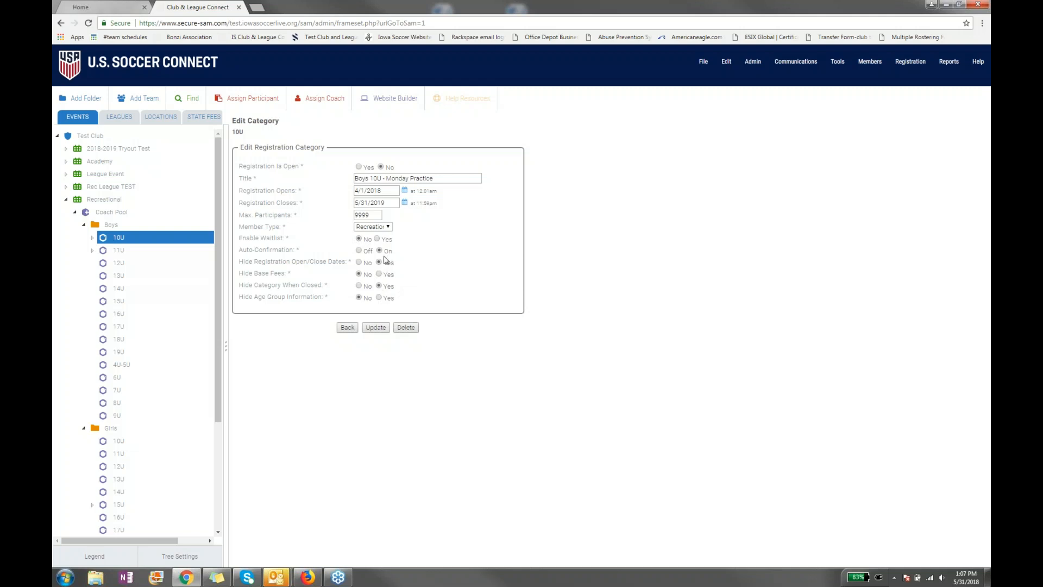
- Turn off auto-confirmation for the Boys 10U - Monday Practice category, keep Hide Base Fees at No, and update the category
drag(256, 249, 280, 250)
click(358, 250)
click(359, 275)
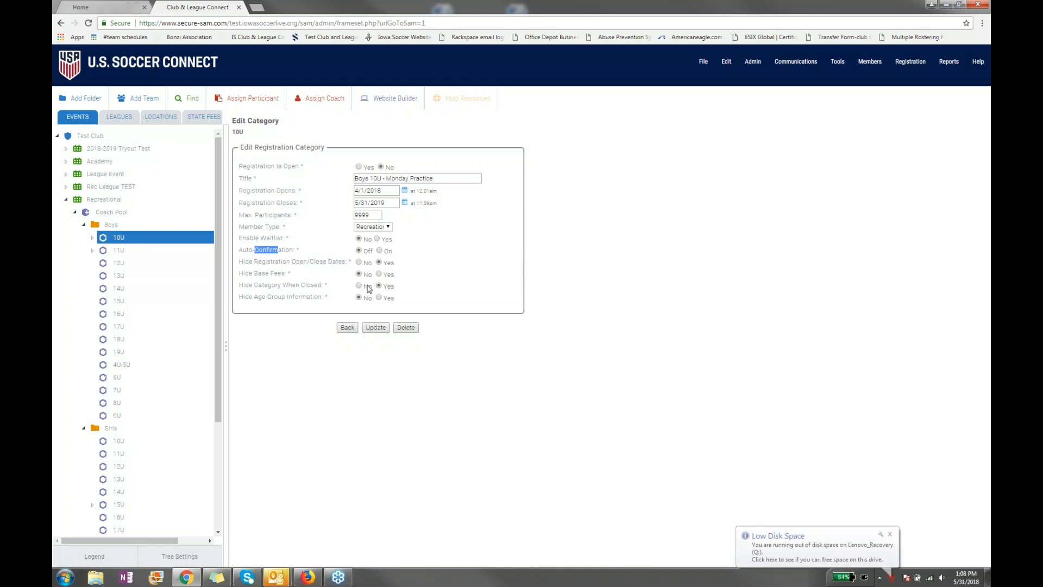
click(890, 533)
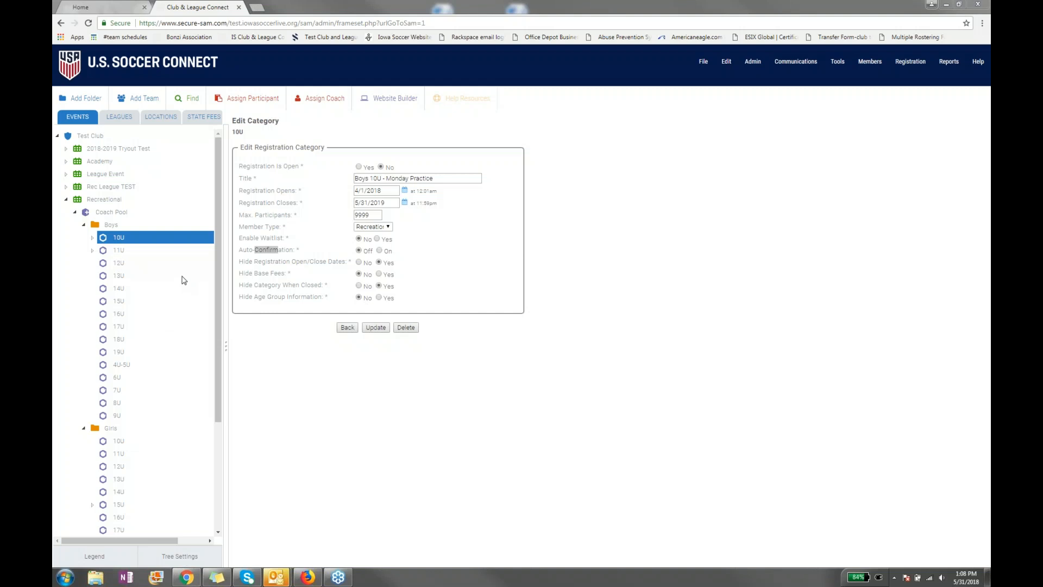
click(380, 328)
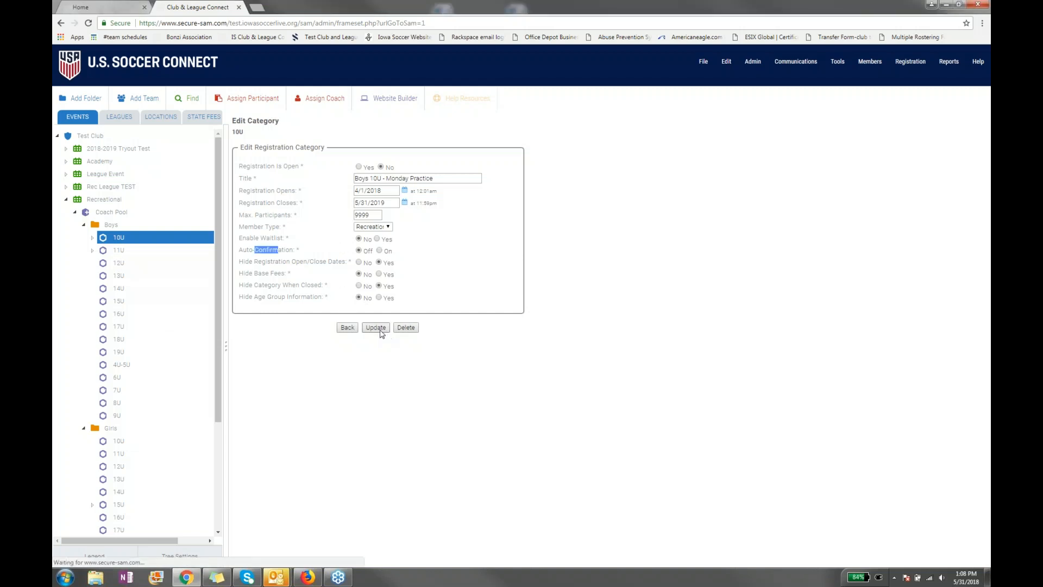
click(347, 325)
- Check the category list, reopen the Recreational event's individual category settings from its registrants, and look over the categories' dates and fees
scroll(505, 404, down, 6)
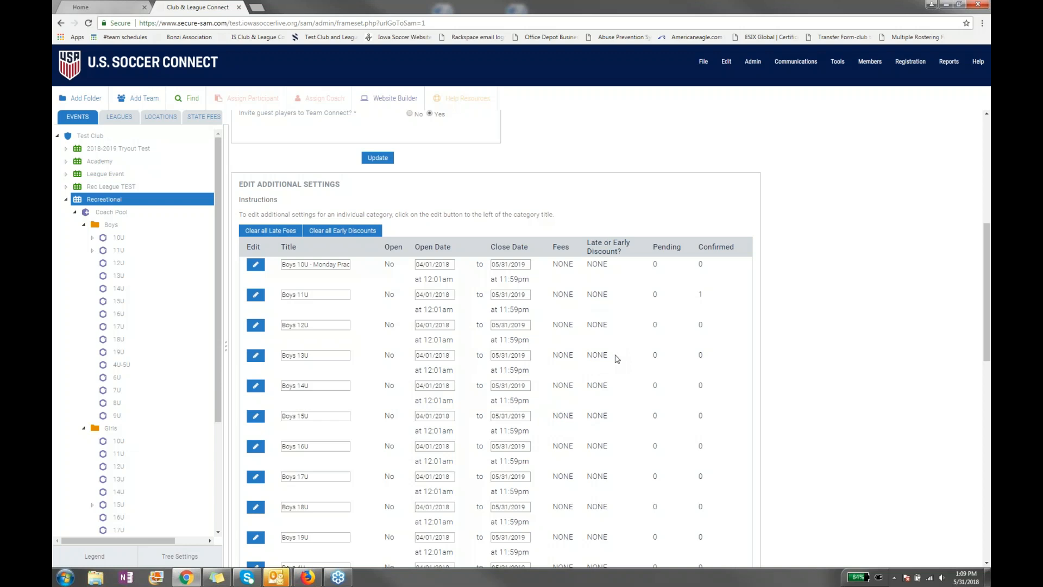
click(120, 200)
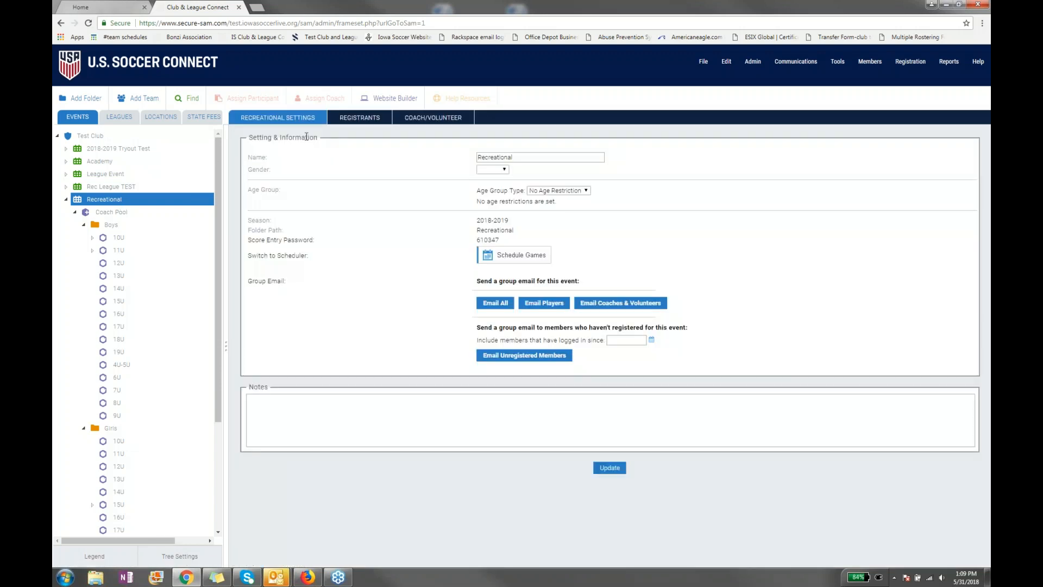
click(358, 121)
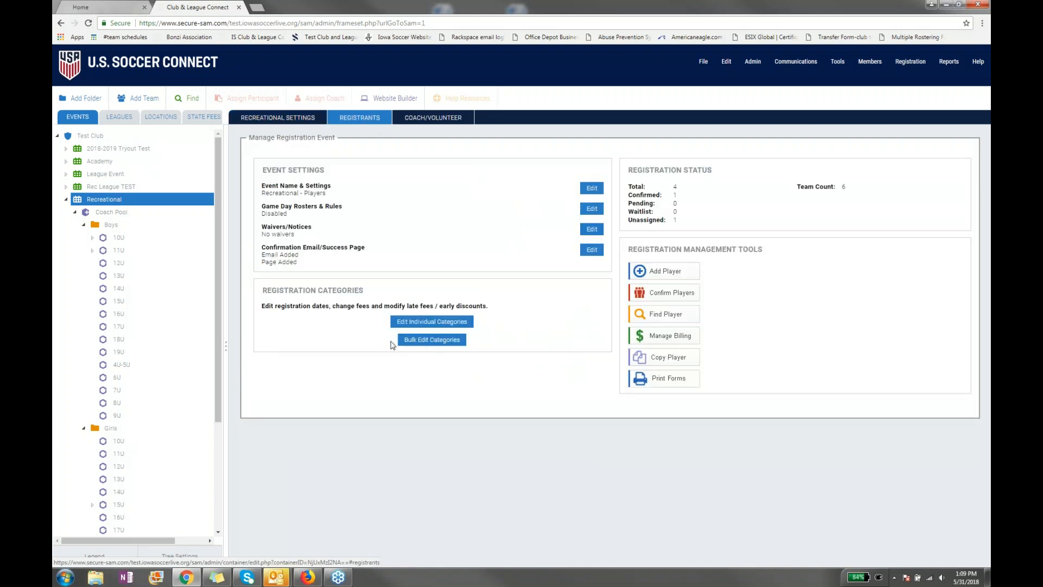
click(427, 321)
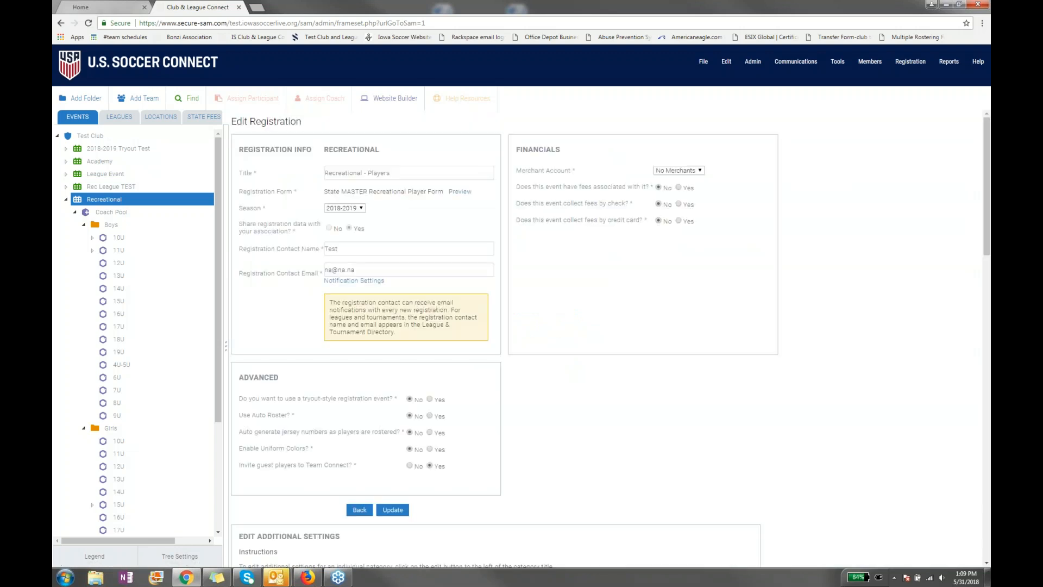
scroll(427, 325, down, 3)
scroll(491, 337, down, 15)
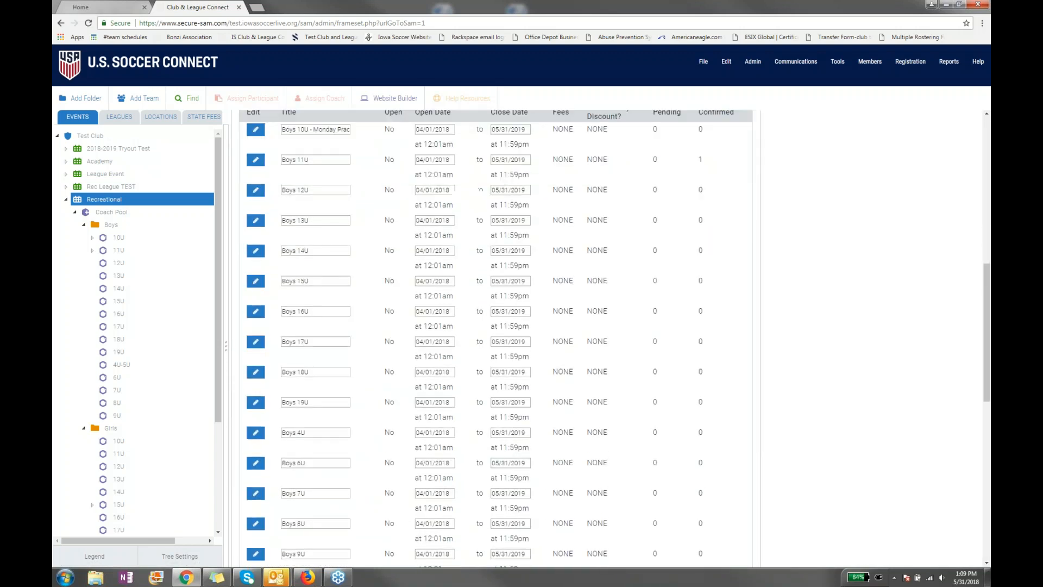
scroll(463, 301, up, 15)
- Open bulk editing of the Recreational event's registration categories and set the new fee type to Early Discount
click(105, 199)
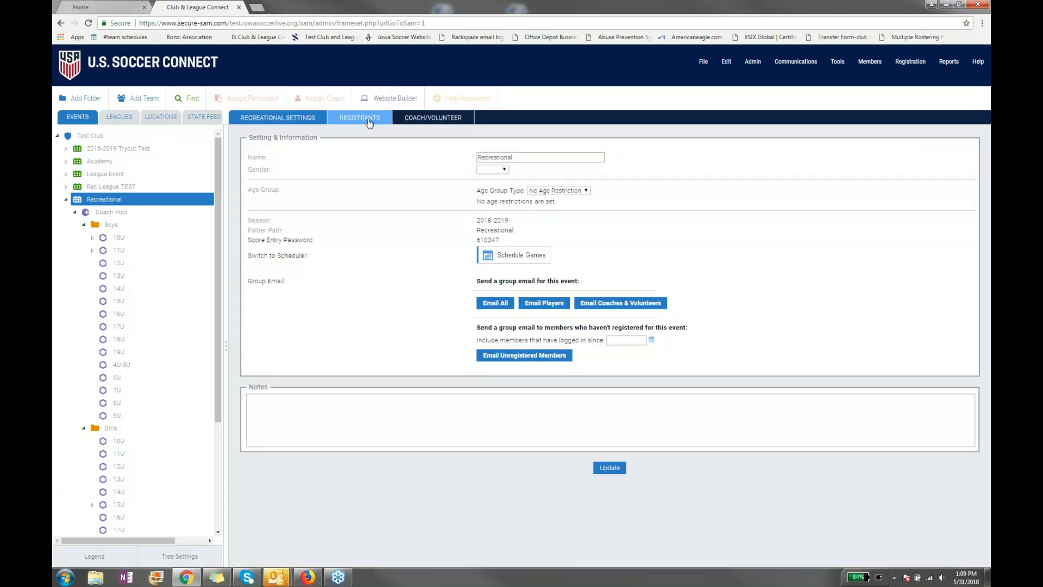
click(367, 119)
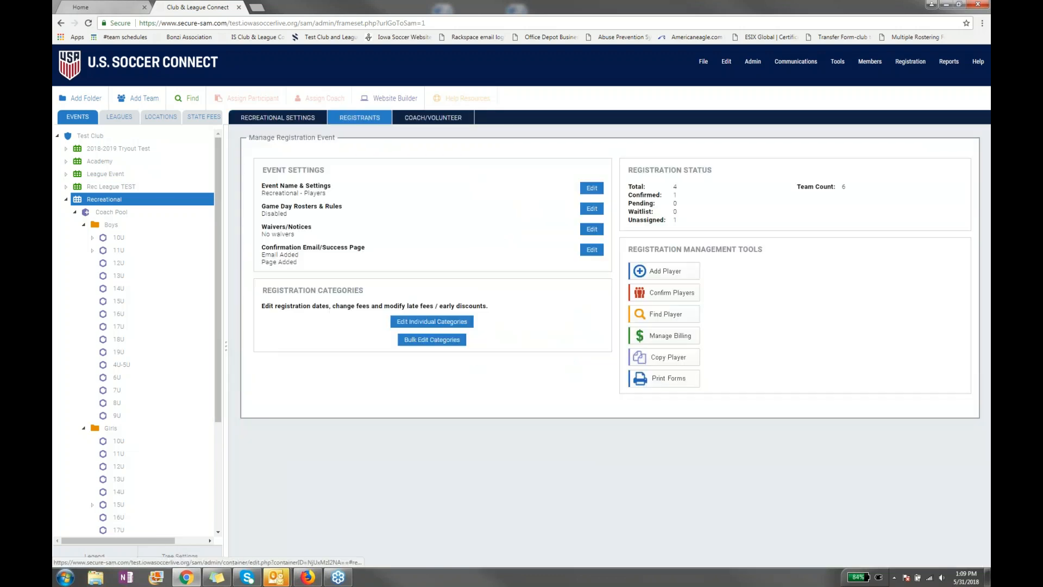
click(433, 341)
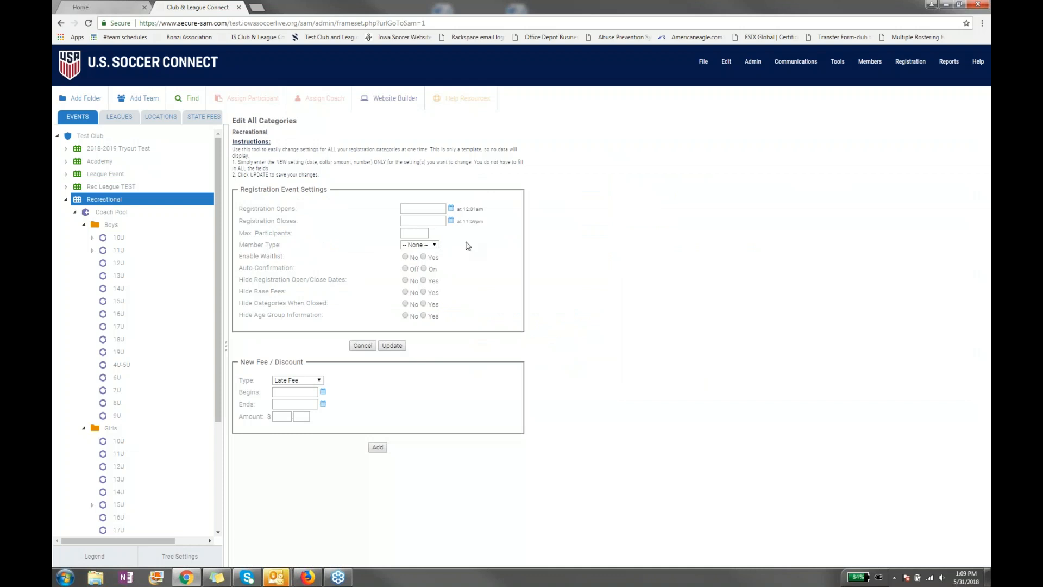
click(403, 206)
click(319, 380)
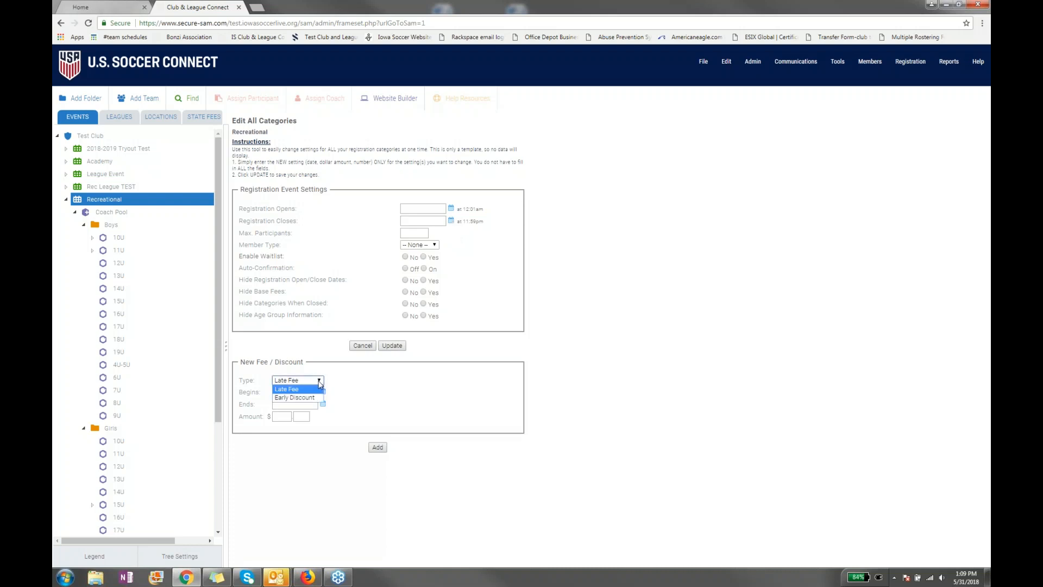
click(321, 400)
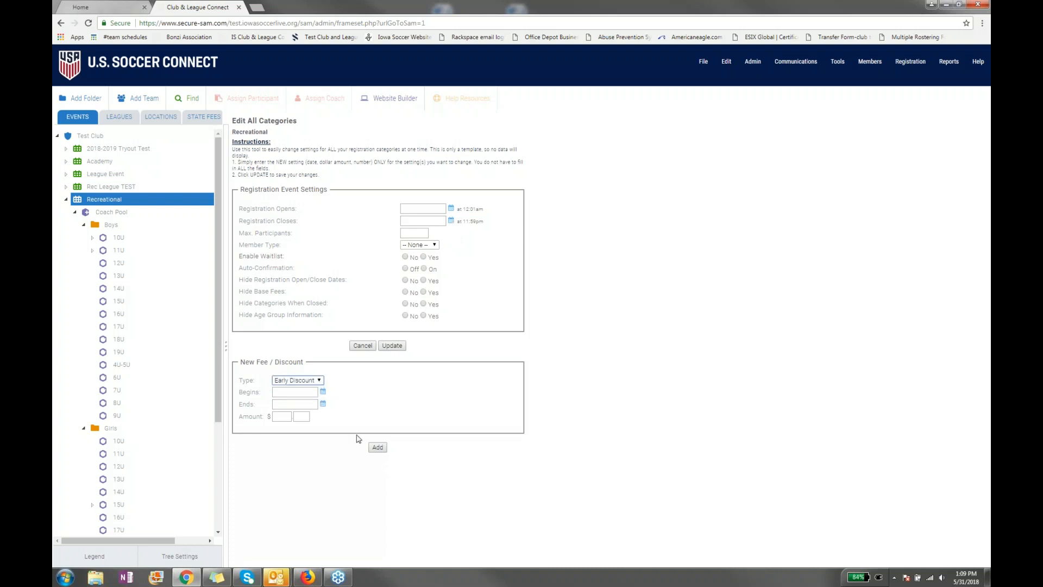
- Try to add a $5.00 early discount beginning 06/01/2108 and ending 06/05/2018 to all categories, and cancel the bulk edit
click(307, 391)
text(0)
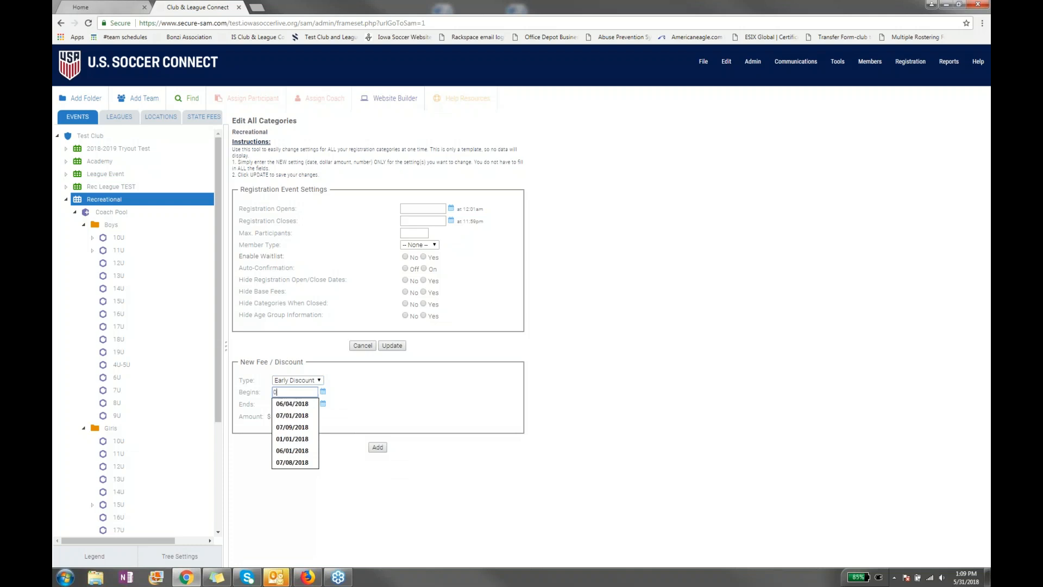
text(6/01/2)
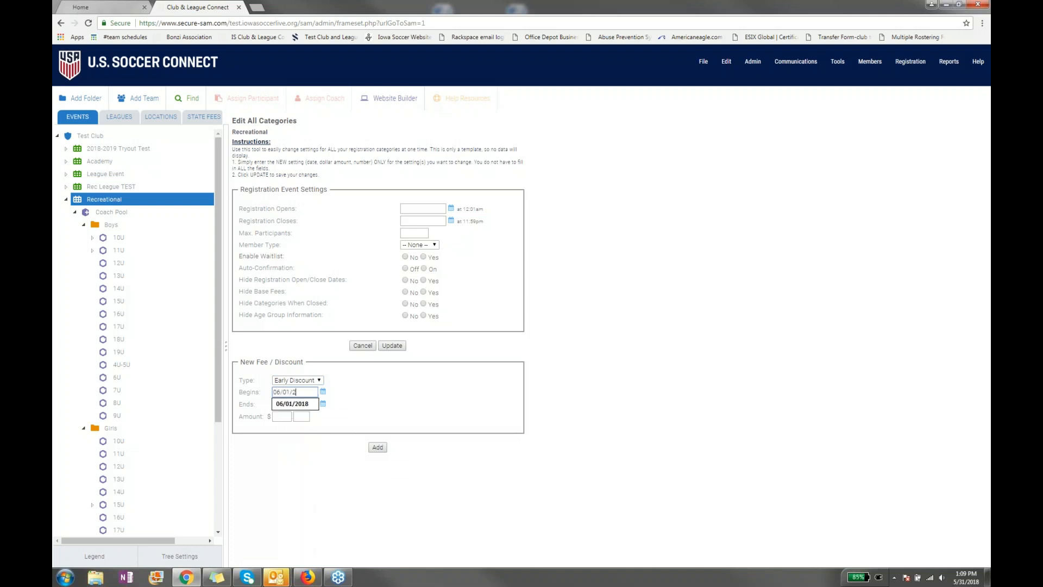
text(108)
key(Tab)
text(06/0)
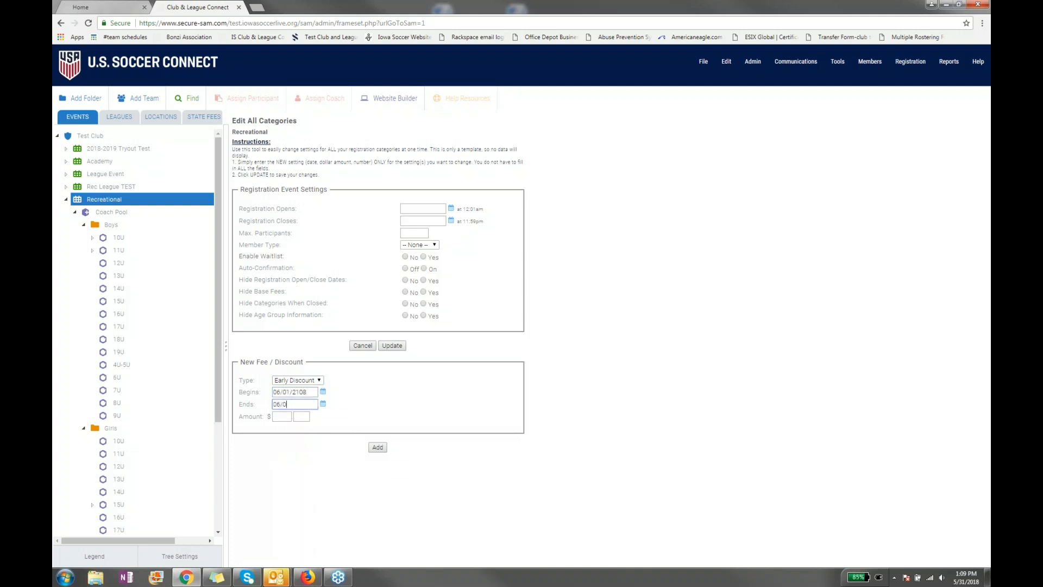
text(502018)
key(Tab)
text(5)
key(Tab)
text(00)
click(377, 446)
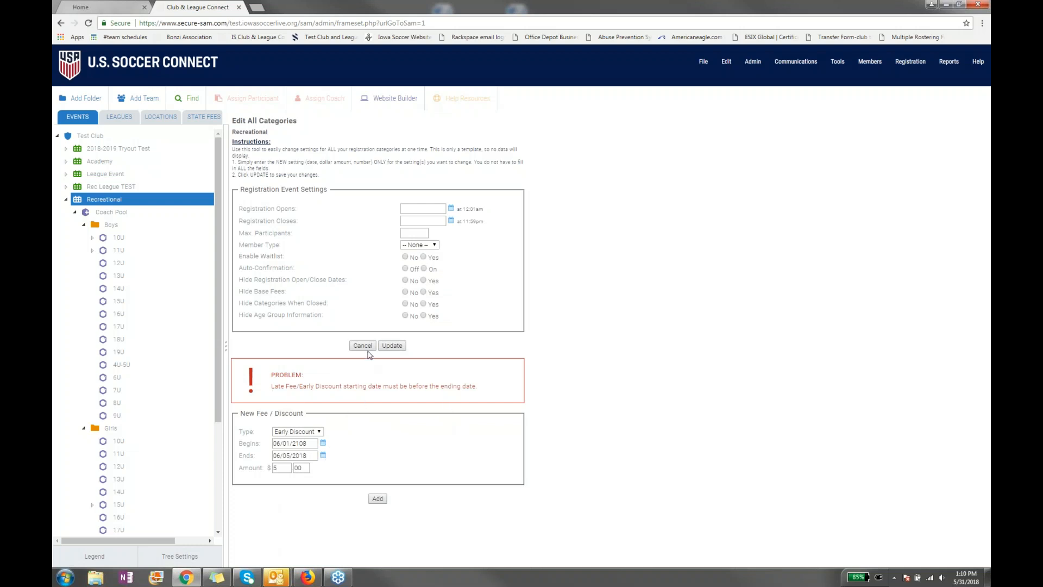
click(362, 346)
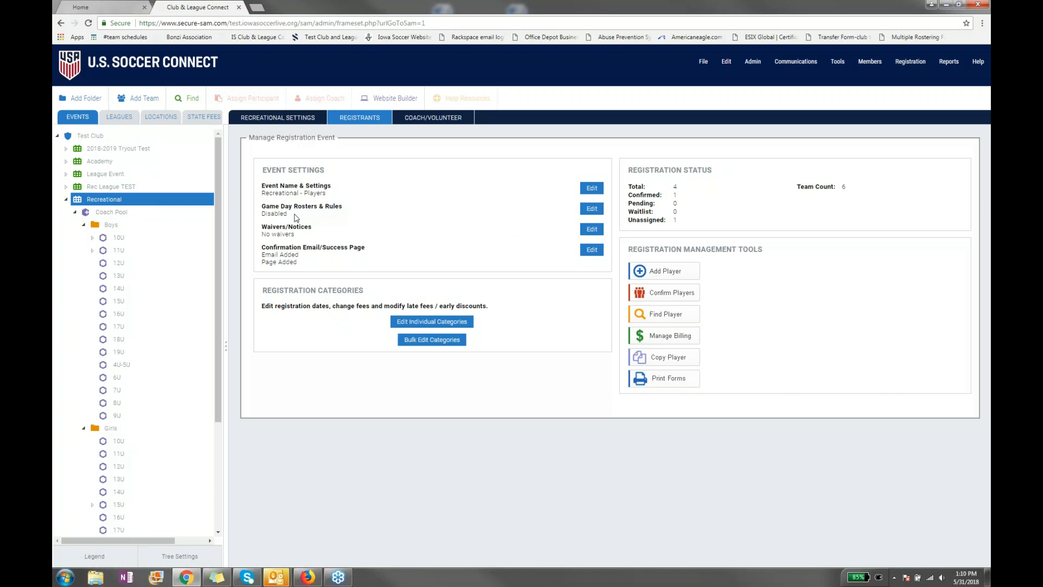
- Open the event's waivers and notices and save a new waiver named Test with the text Test
drag(266, 227, 343, 206)
drag(262, 228, 316, 230)
click(334, 233)
click(595, 234)
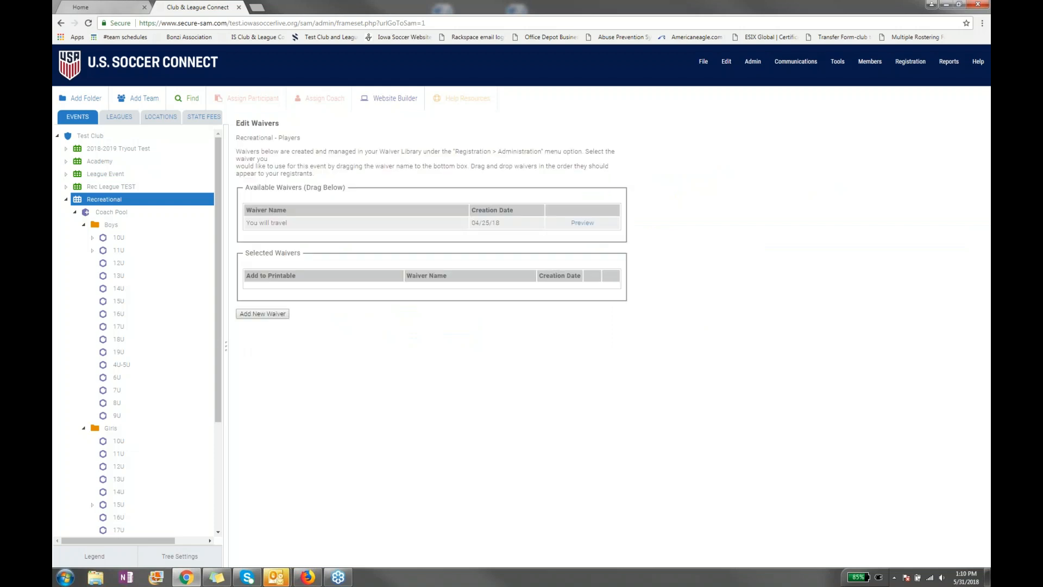
click(262, 314)
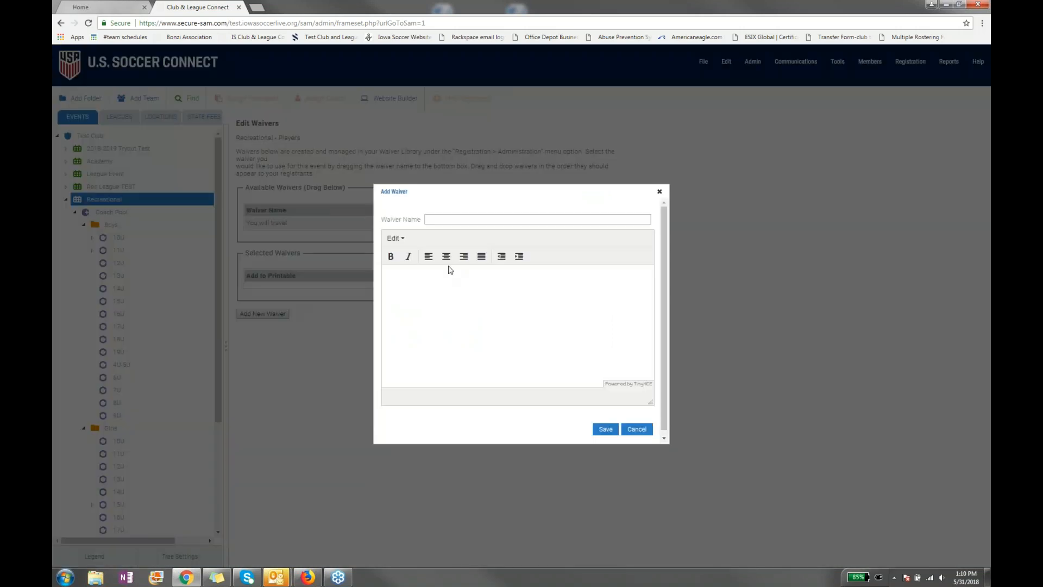
click(467, 219)
text(Te)
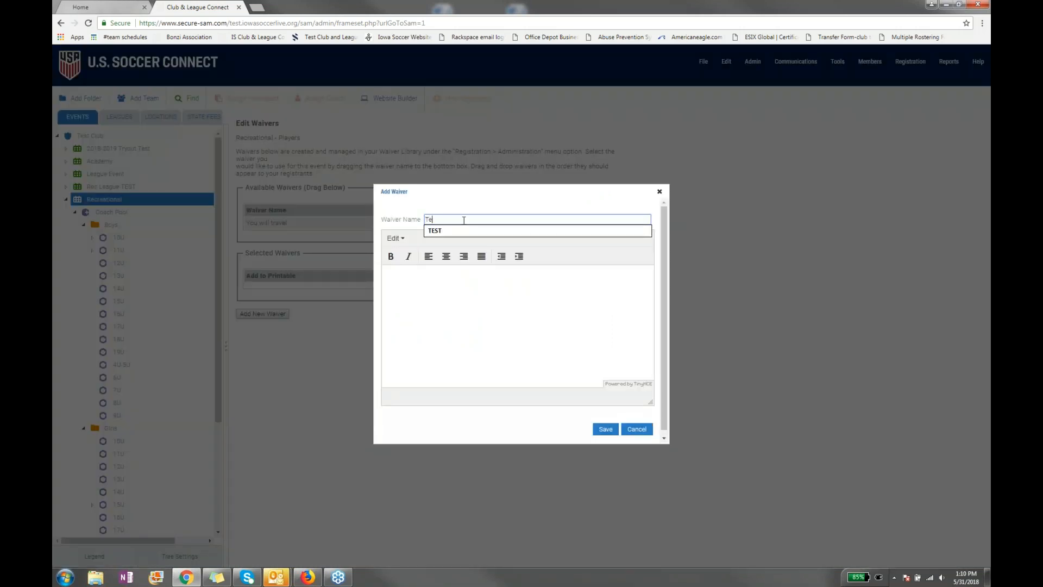
text(stest)
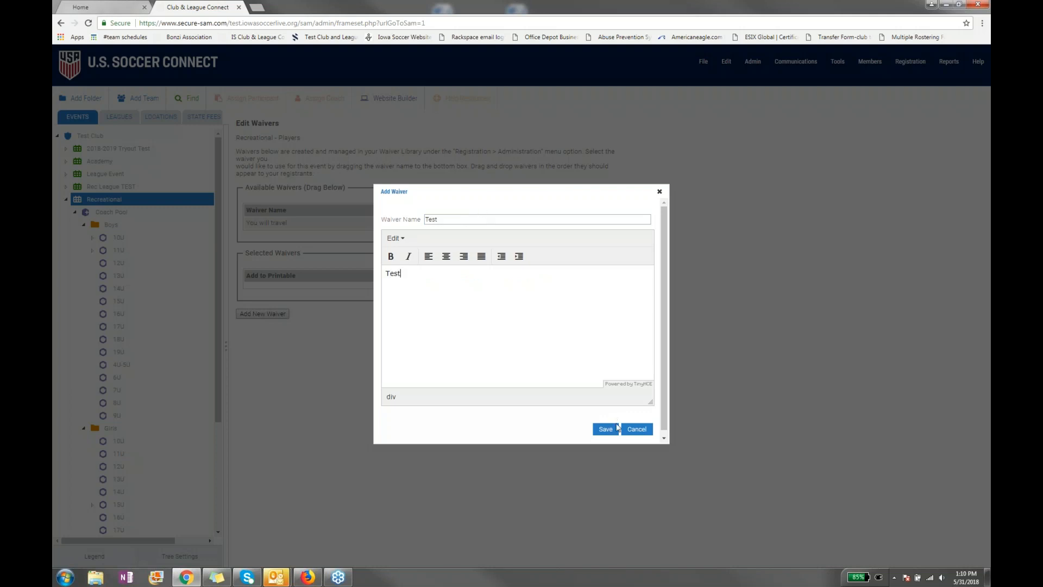
click(606, 429)
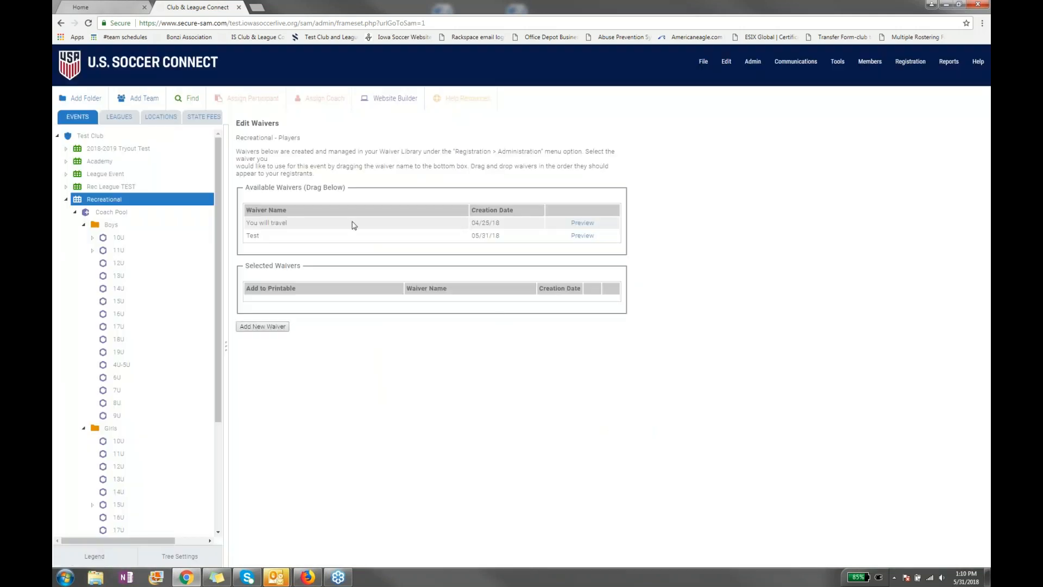
- Move both the You will travel and Test waivers from the available waivers to the event's selected waivers
drag(248, 187, 356, 199)
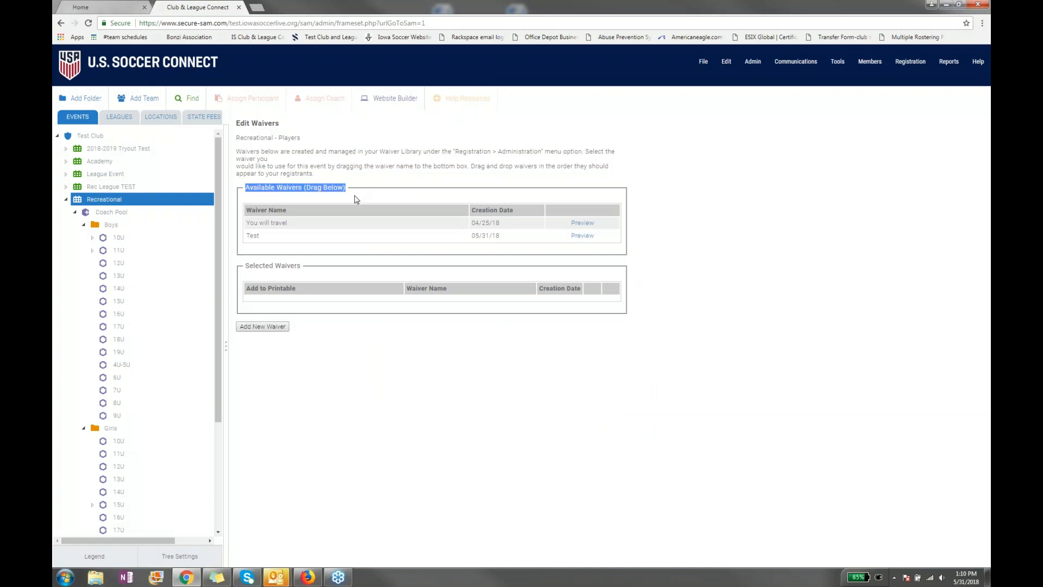
drag(245, 265, 299, 267)
click(271, 272)
drag(297, 226, 302, 288)
drag(297, 228, 303, 306)
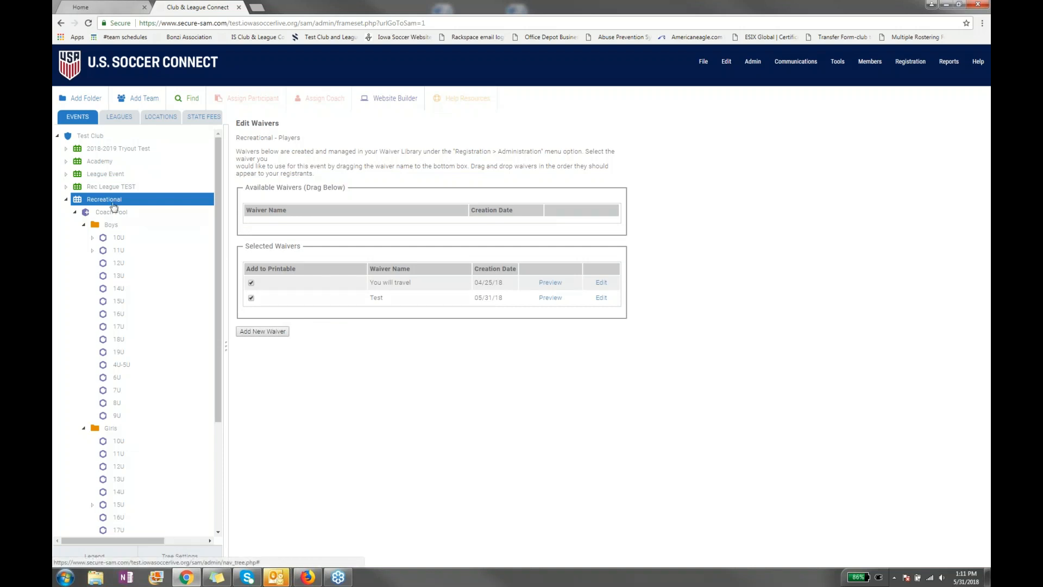
- Remove both waivers from the selected waivers by returning them to the available waivers
drag(310, 282, 316, 227)
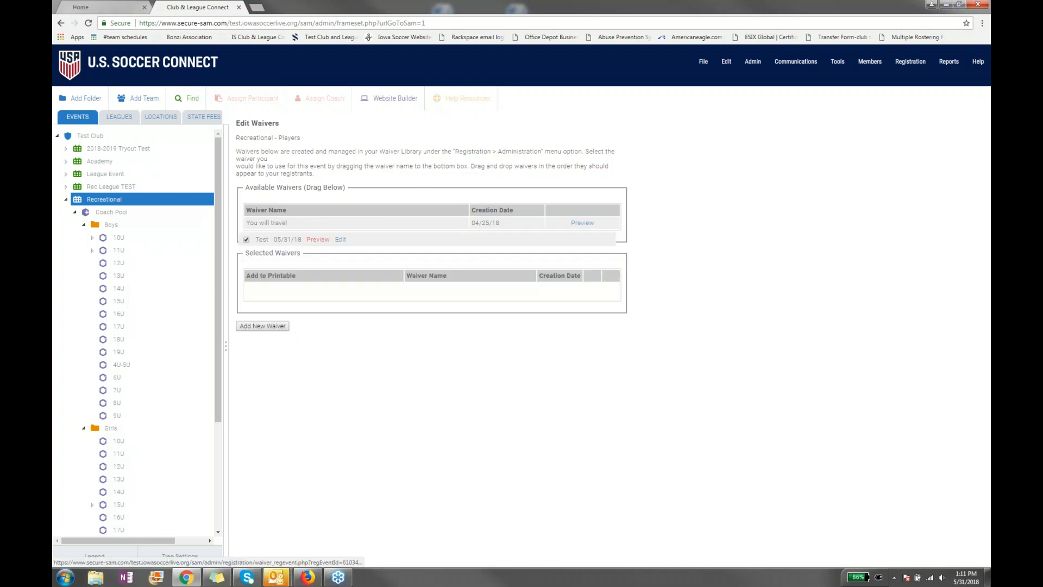
drag(330, 294, 328, 222)
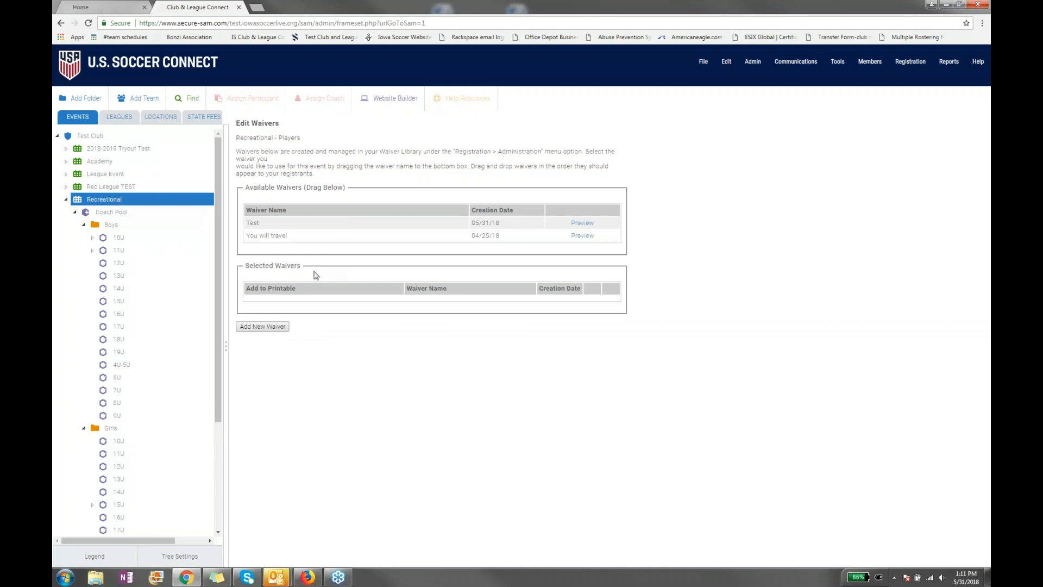
- Open the Recreational event's confirmation email and success page settings, review both texts, and update them without edits
click(125, 204)
click(363, 119)
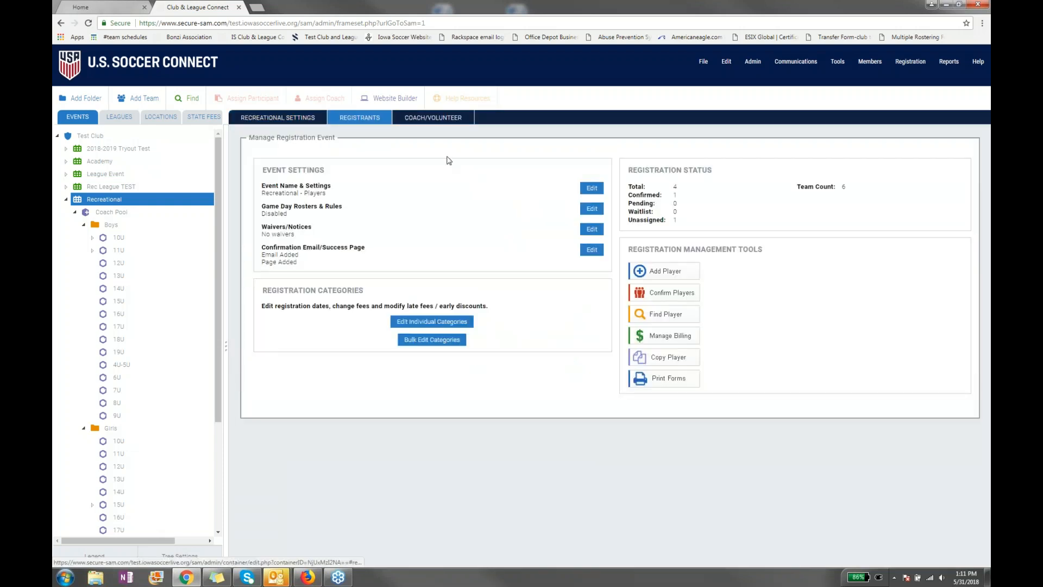
triple_click(273, 246)
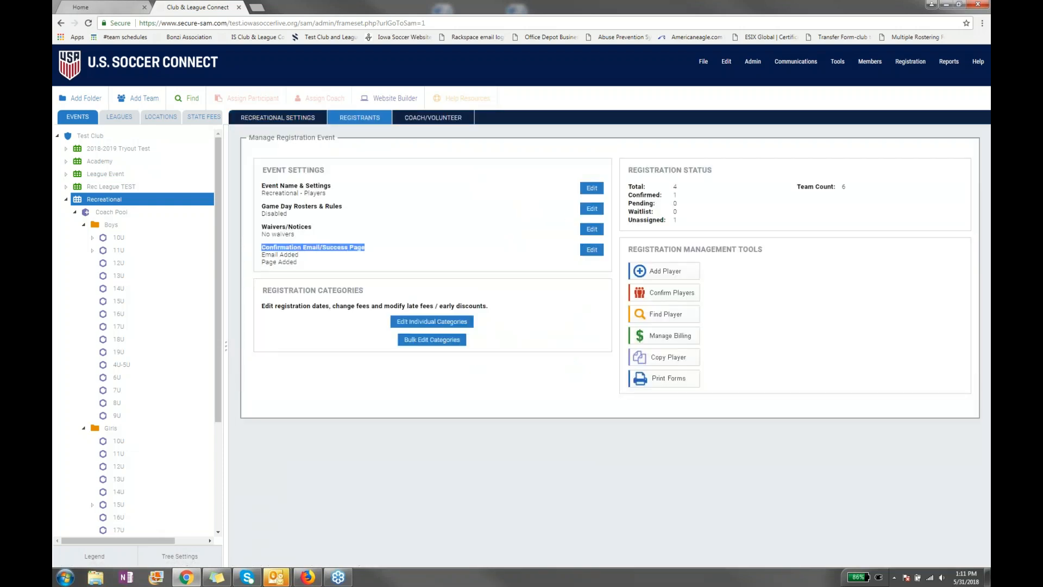
click(592, 250)
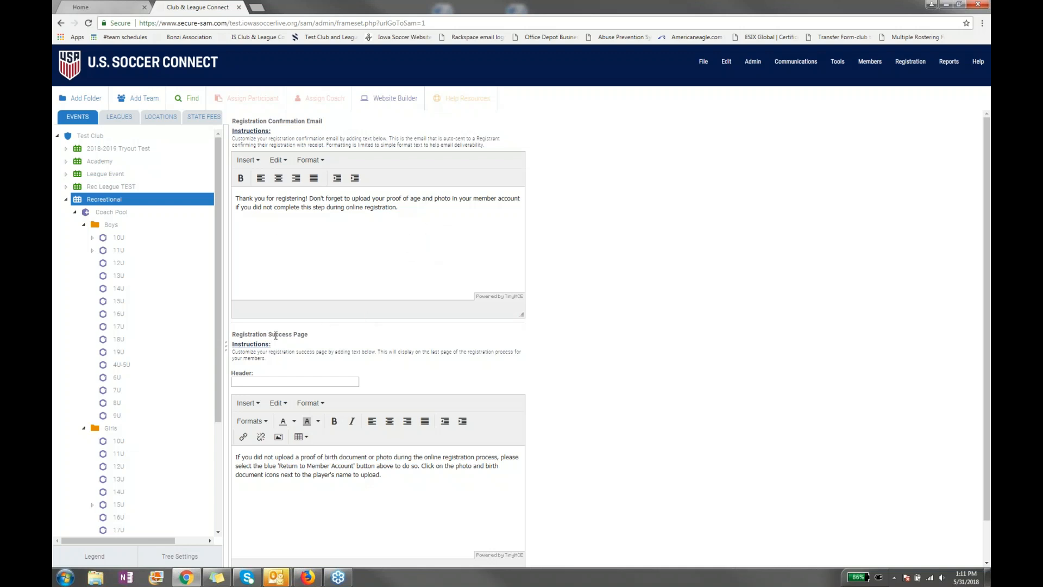
drag(273, 337, 311, 337)
click(337, 342)
scroll(434, 454, down, 1)
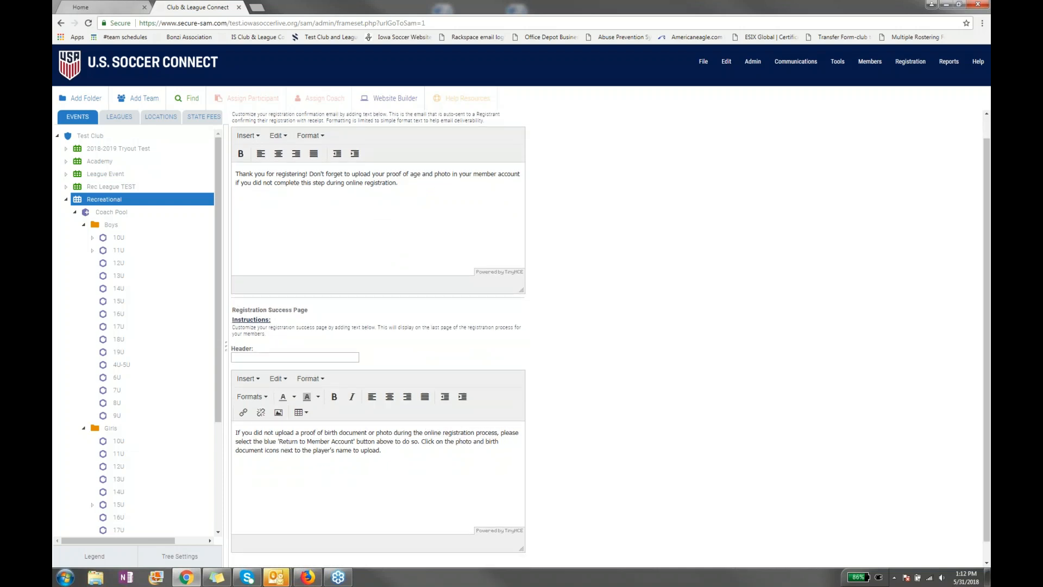
scroll(437, 450, down, 1)
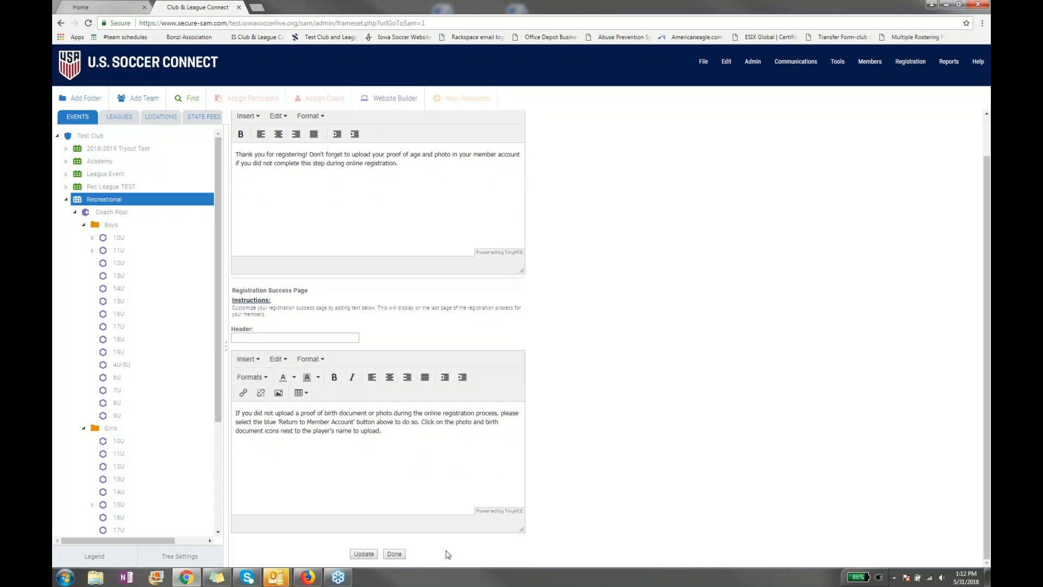
click(367, 556)
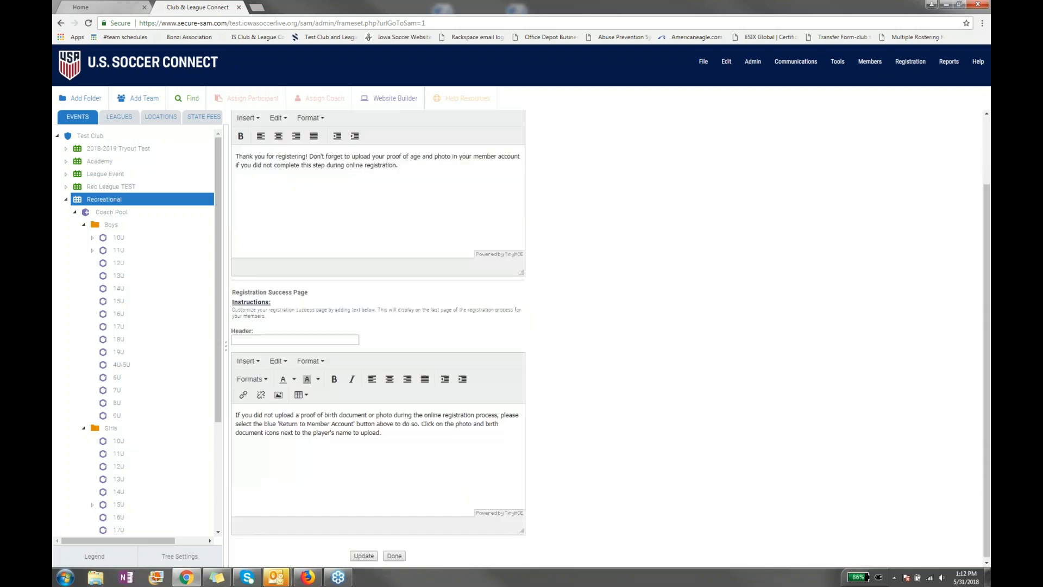
click(395, 554)
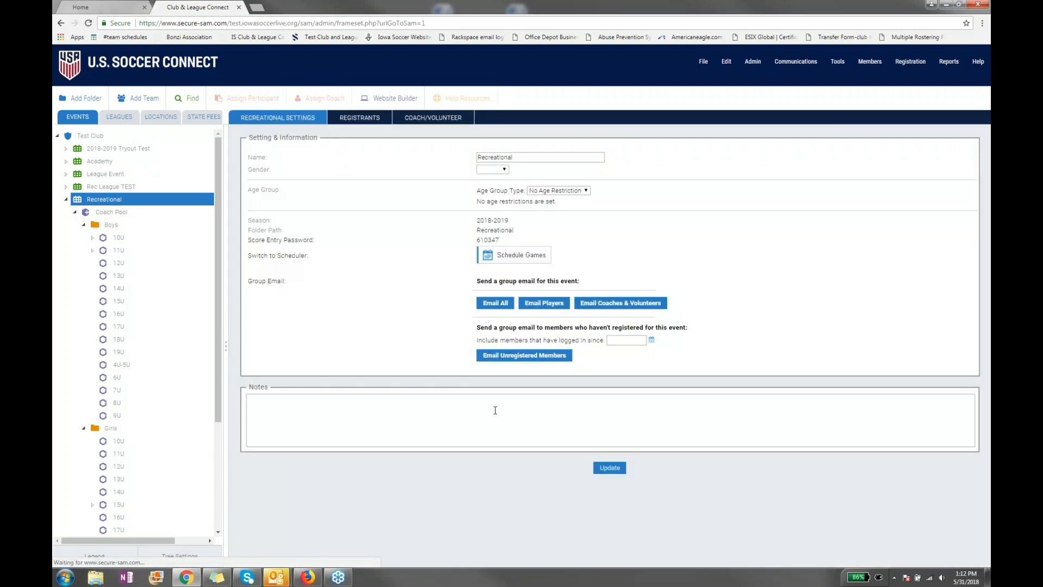
- From the event's registrants settings, examine the Add Player form and its new member account fields, and go back without adding anyone
click(375, 120)
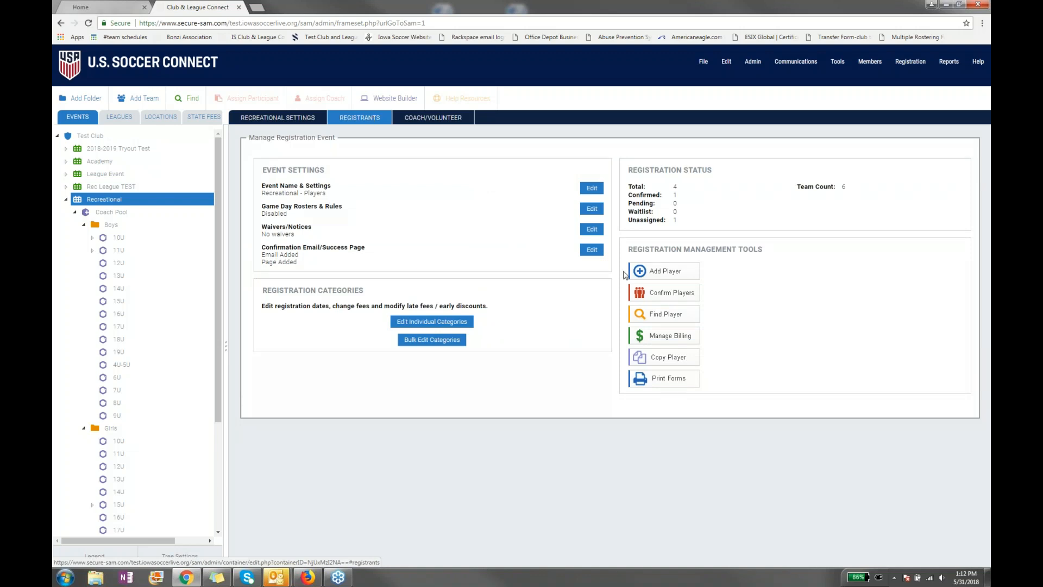
click(684, 276)
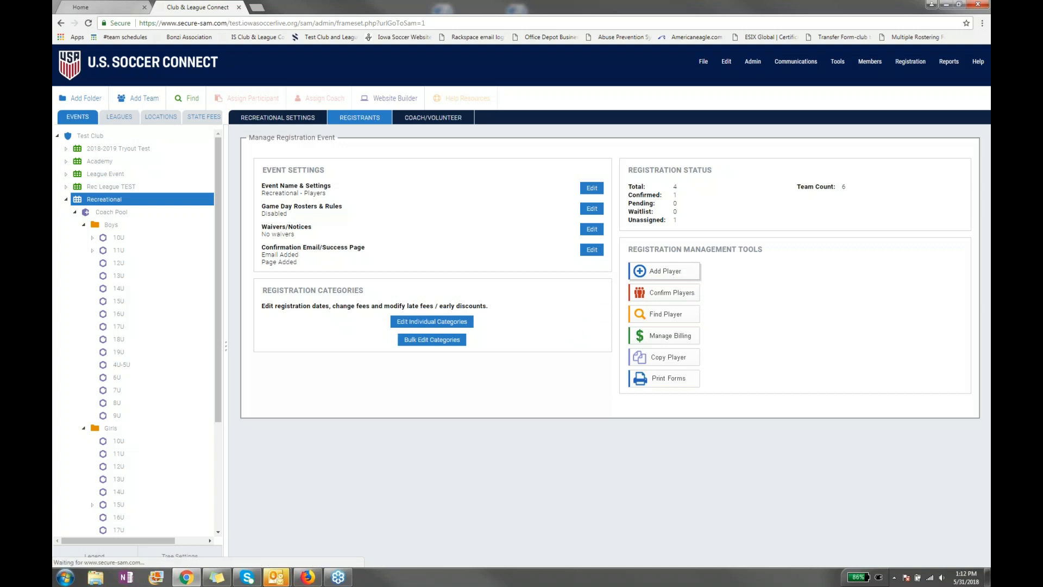
click(299, 175)
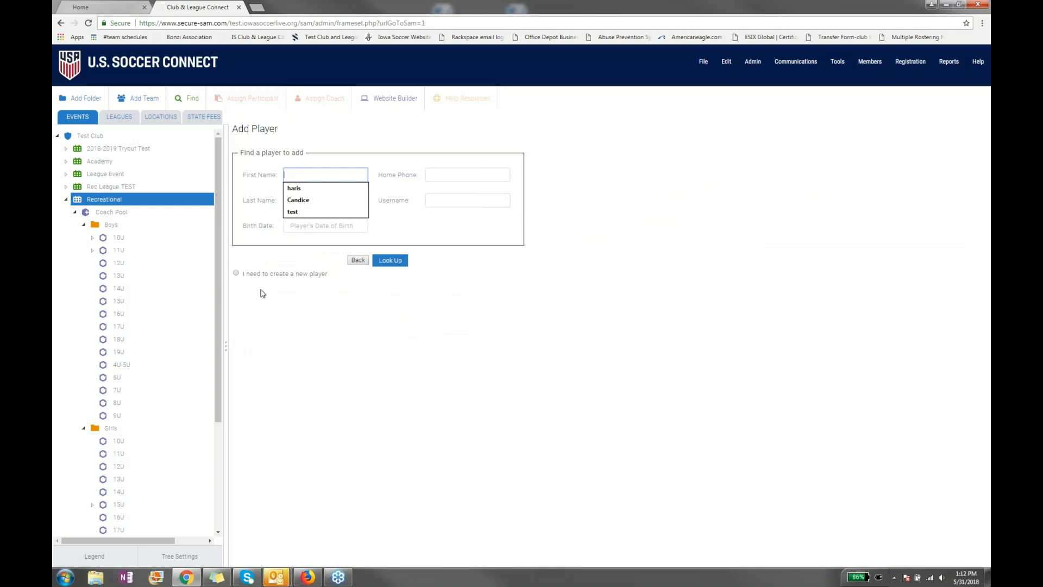
click(236, 273)
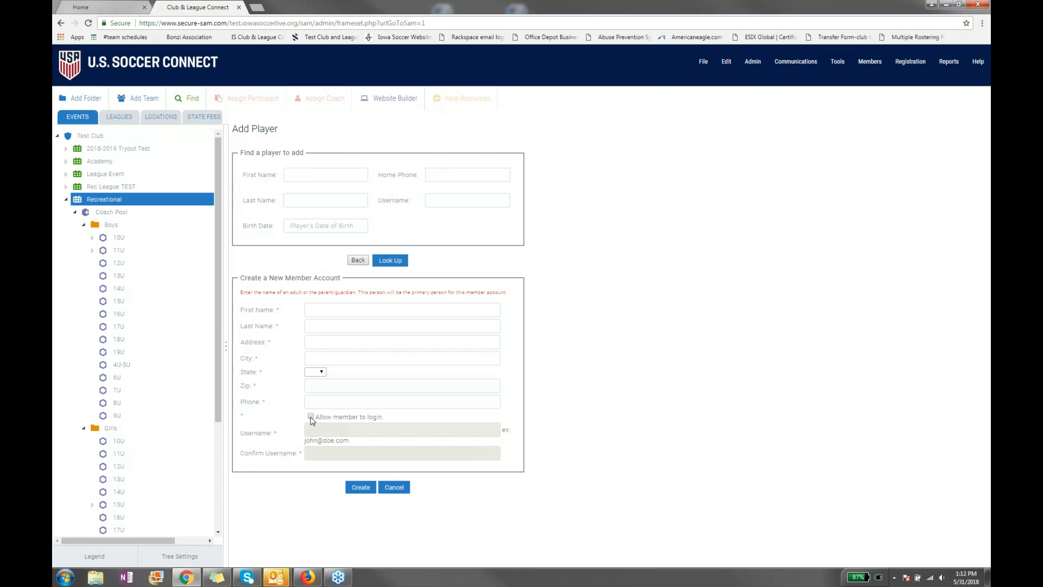
click(358, 260)
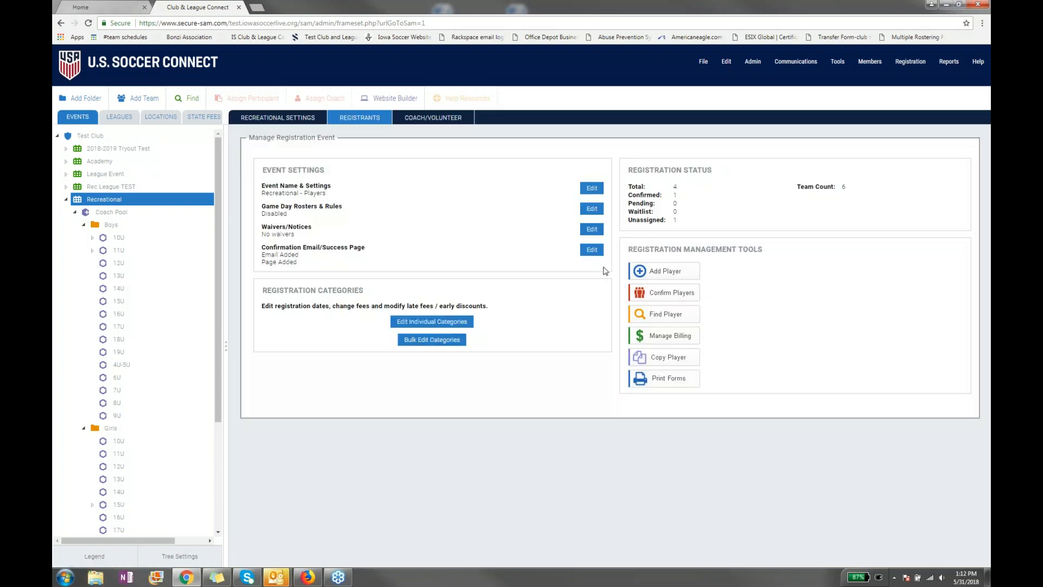
- Check the event's pending registrants across all categories under Confirm Players, and return to the event overview
click(651, 296)
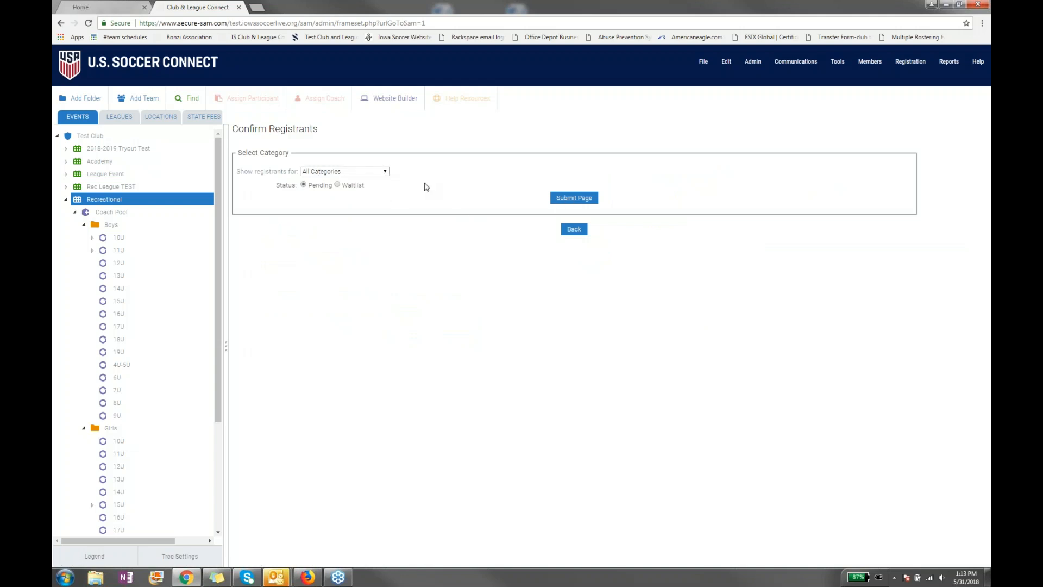
click(384, 172)
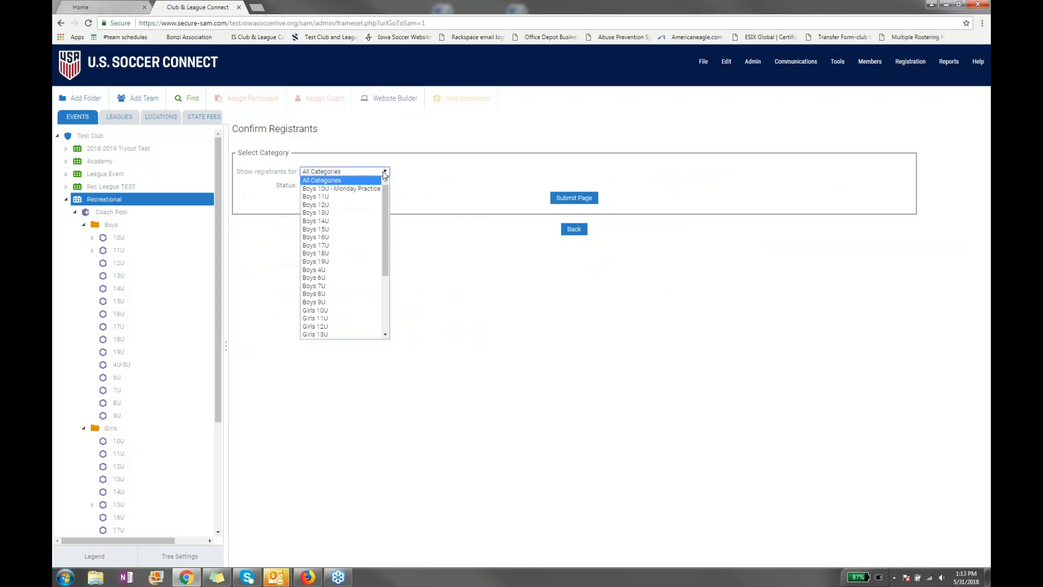
click(384, 175)
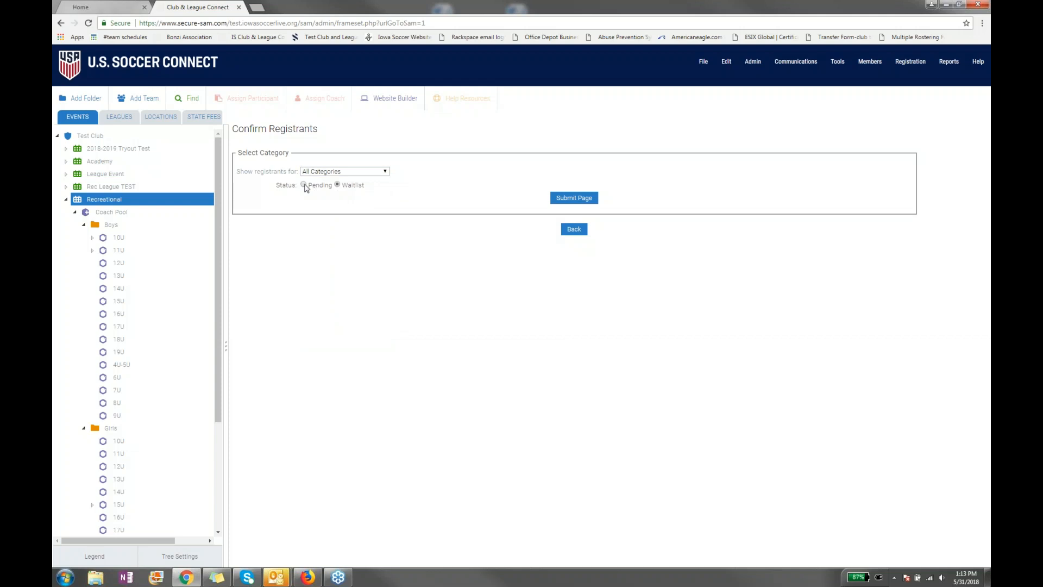
click(577, 201)
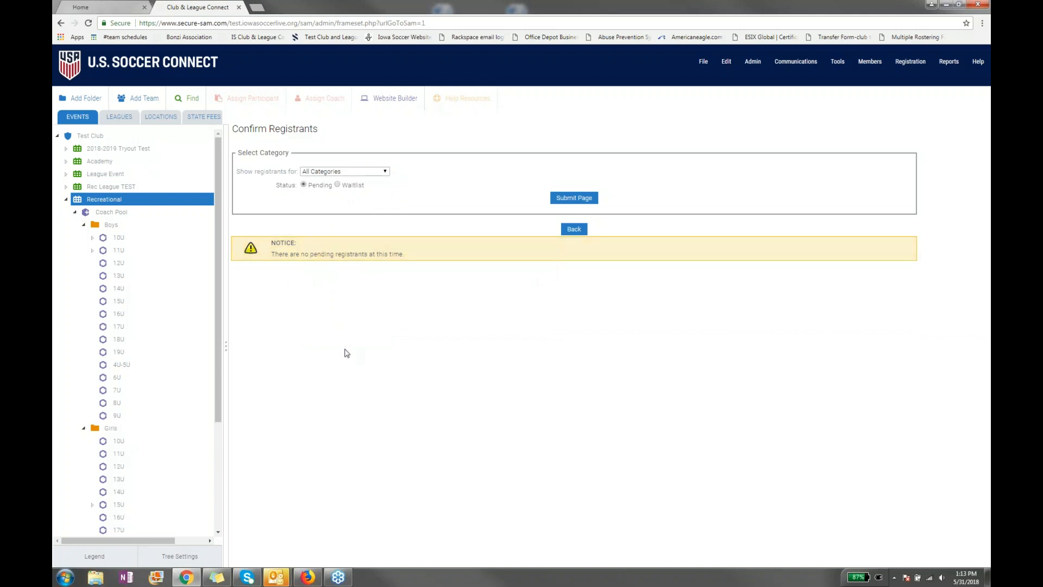
click(574, 229)
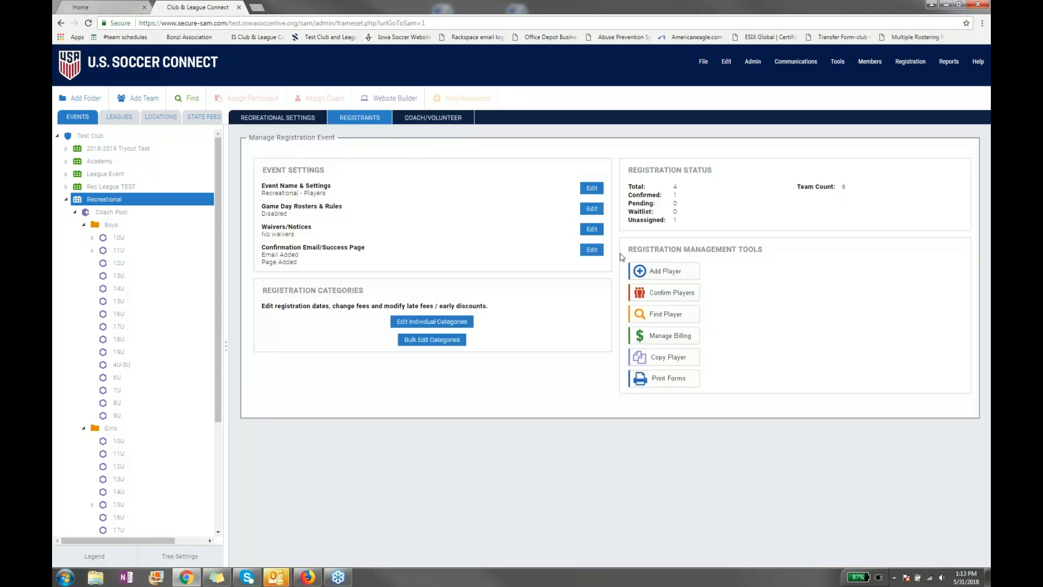
- Find the players in the Recreational event and inspect the first player's member photo and birth certificate upload dialogs
click(668, 314)
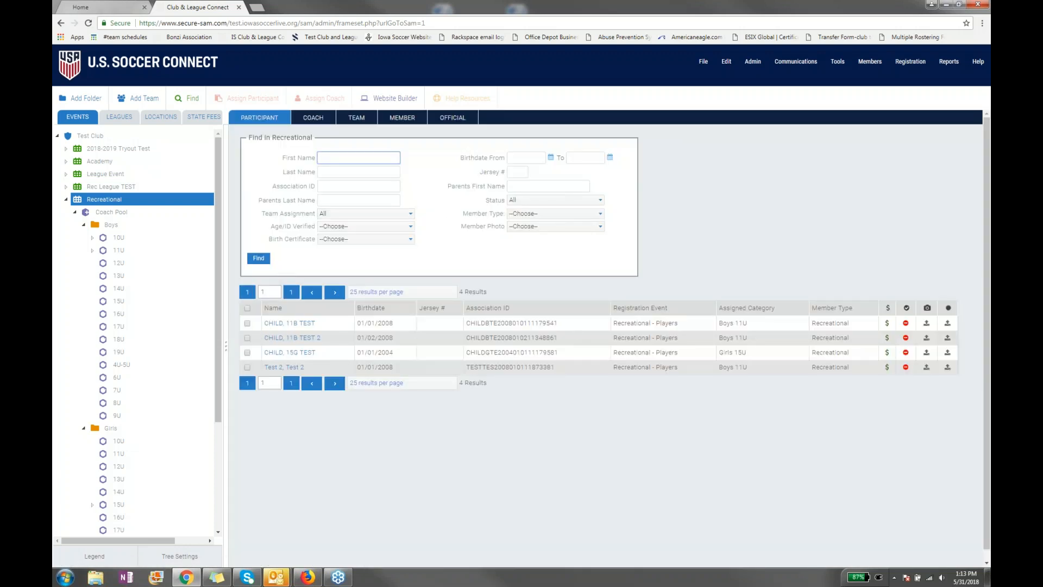
click(887, 325)
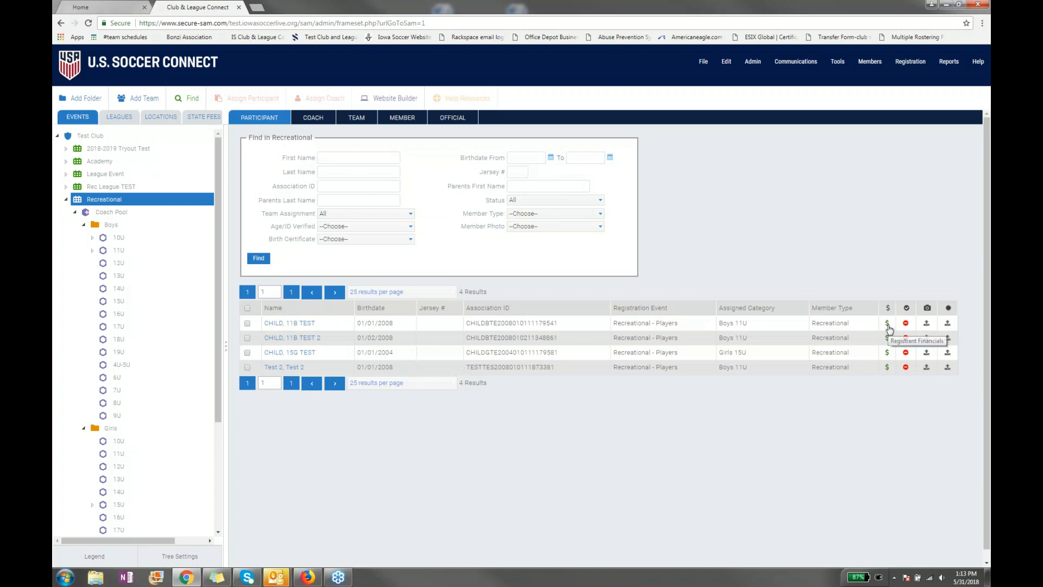
click(709, 119)
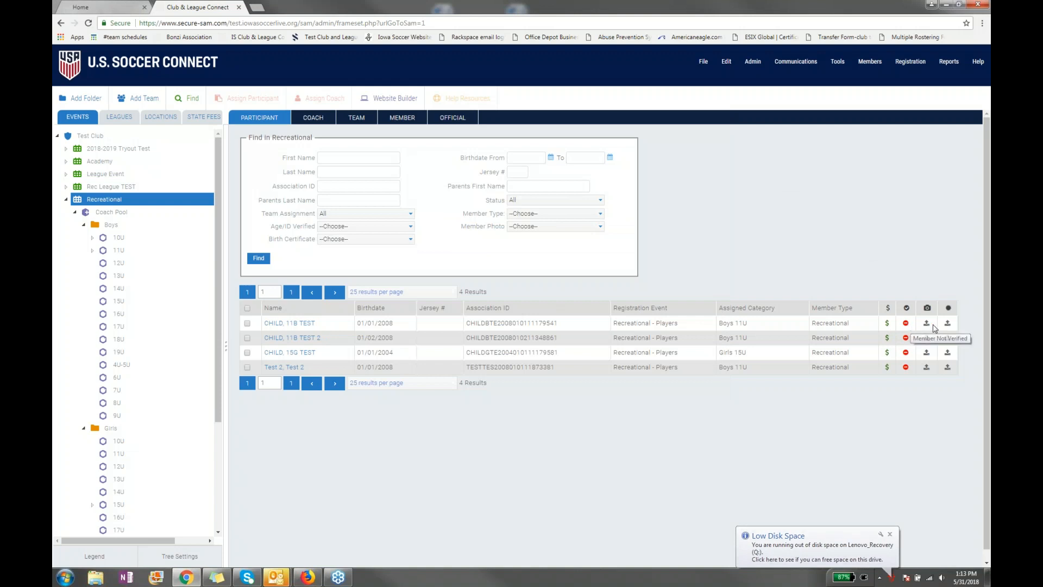
click(928, 324)
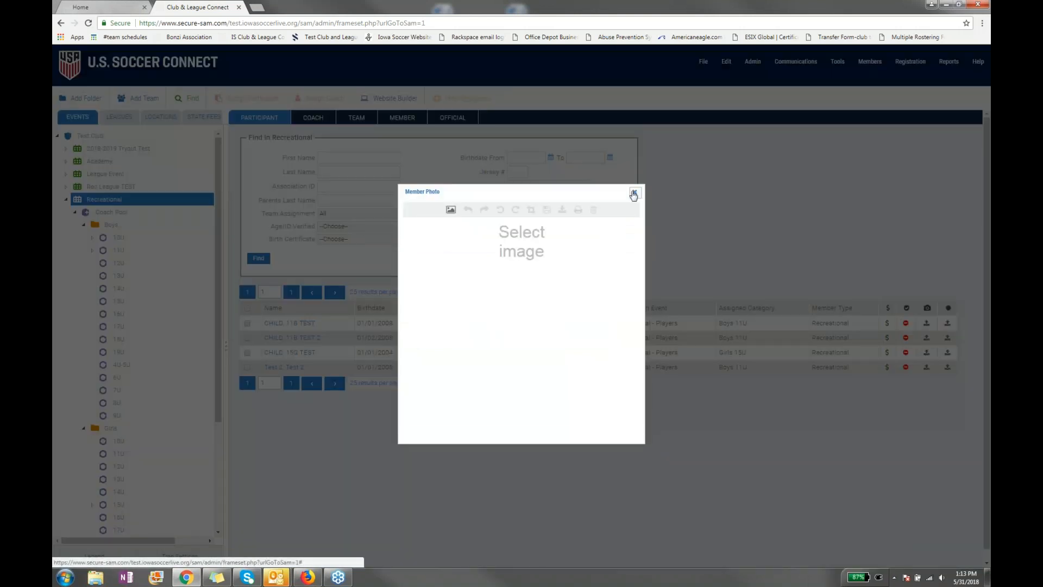
click(634, 193)
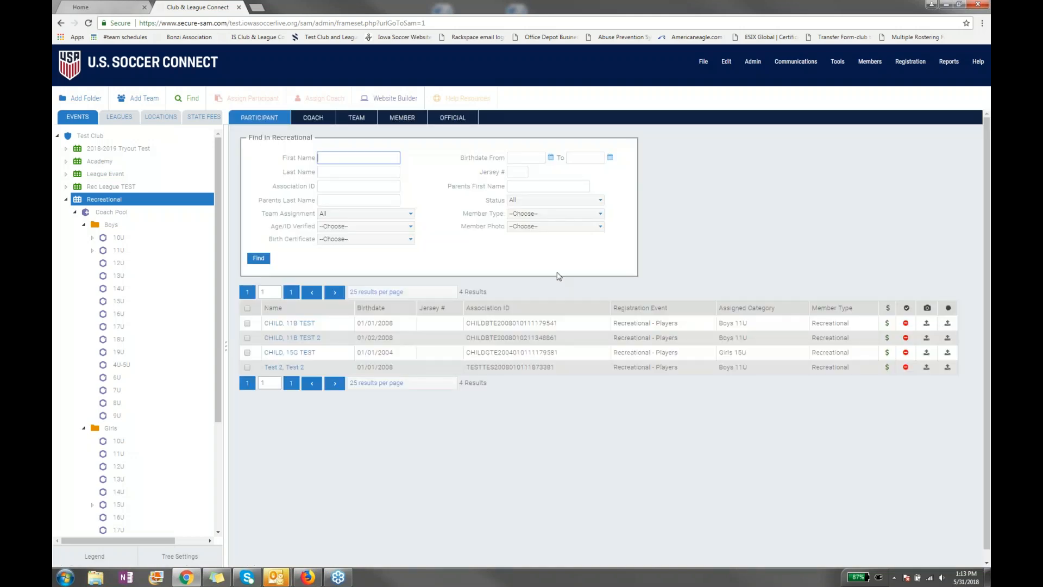
click(948, 324)
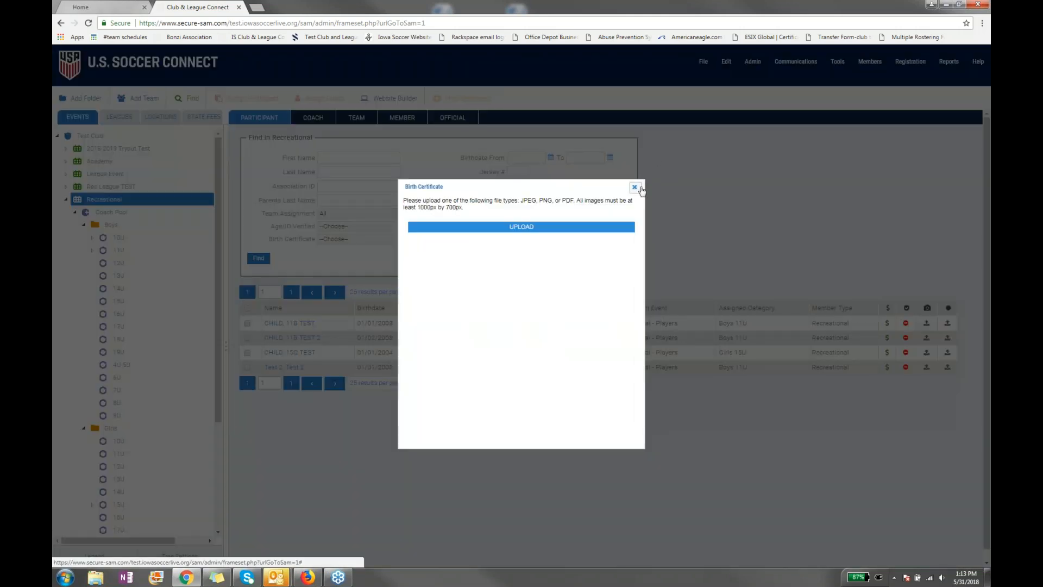
click(634, 186)
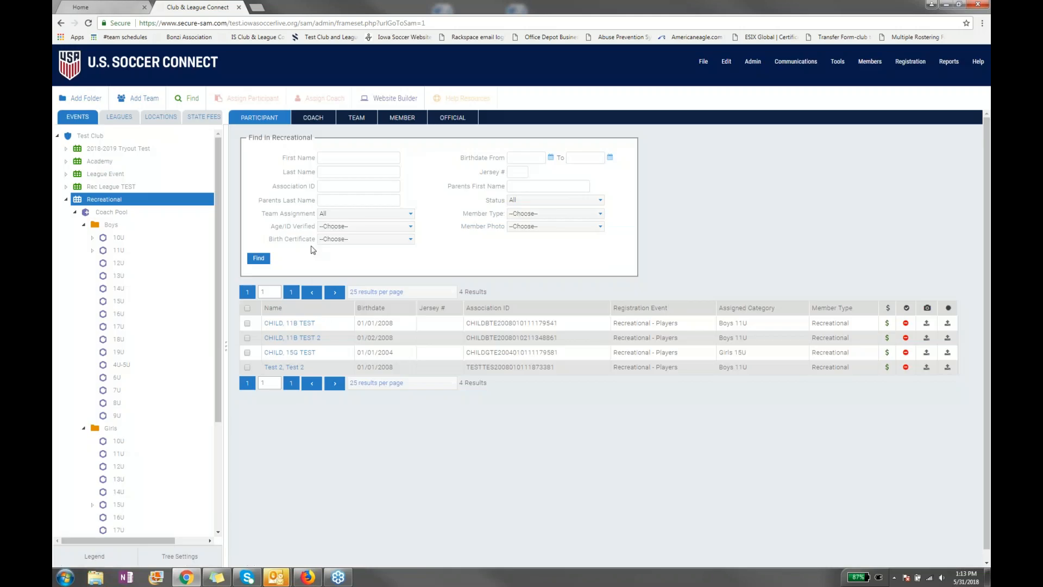
- Examine the Birth Certificate filter options and set the Member Photo filter to No Member Photo
click(348, 242)
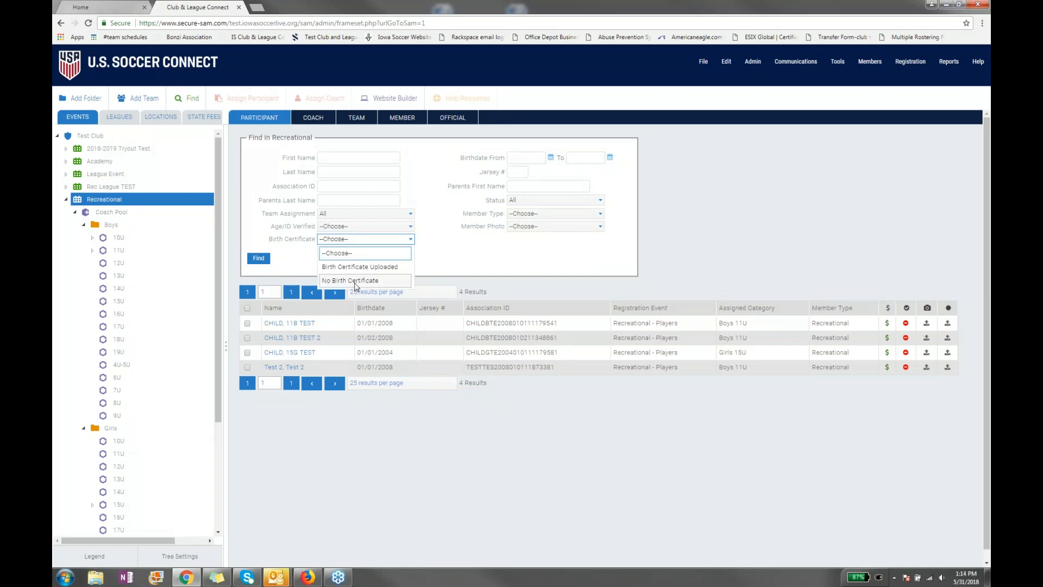
click(520, 228)
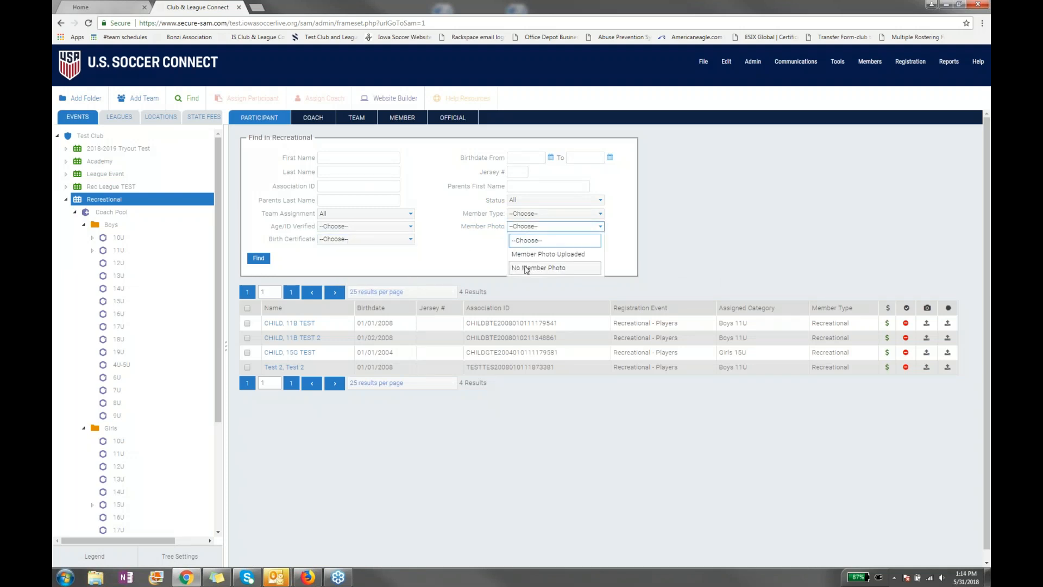
click(525, 268)
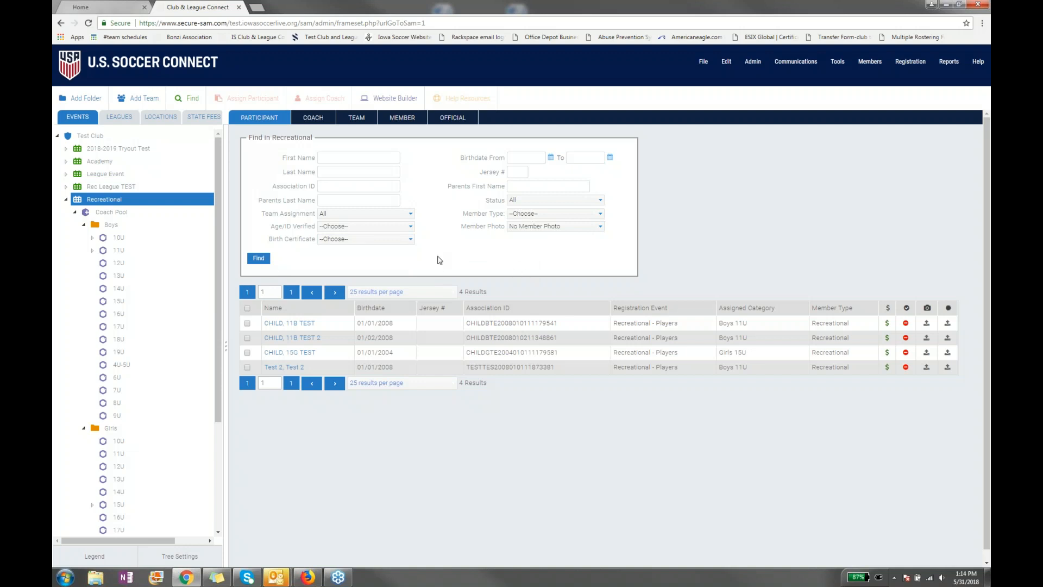
- Open the first listed player's registrant record, review its available actions, and start re-registering the player
click(308, 324)
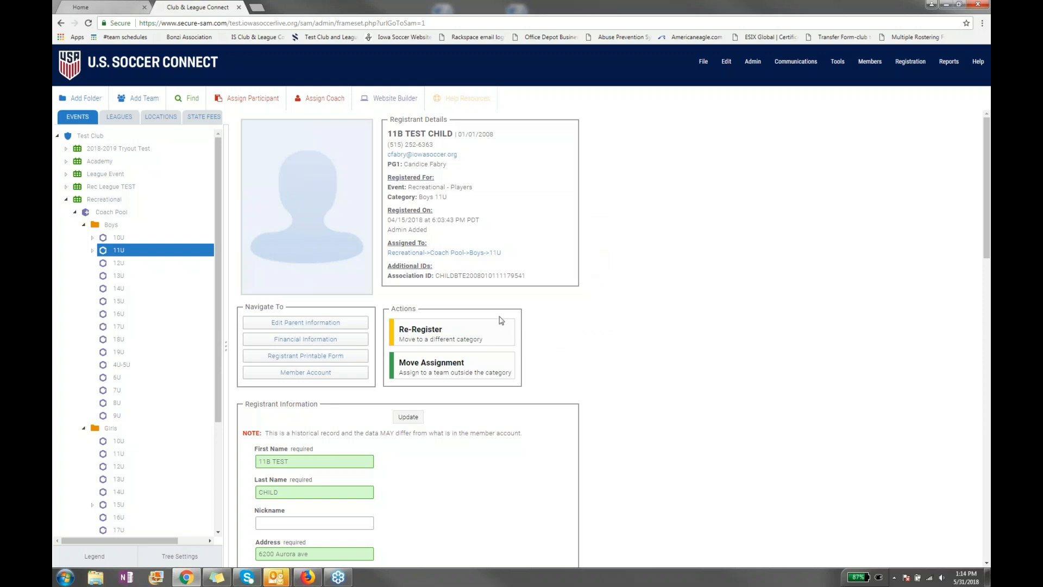
drag(391, 309, 416, 308)
click(549, 305)
click(450, 341)
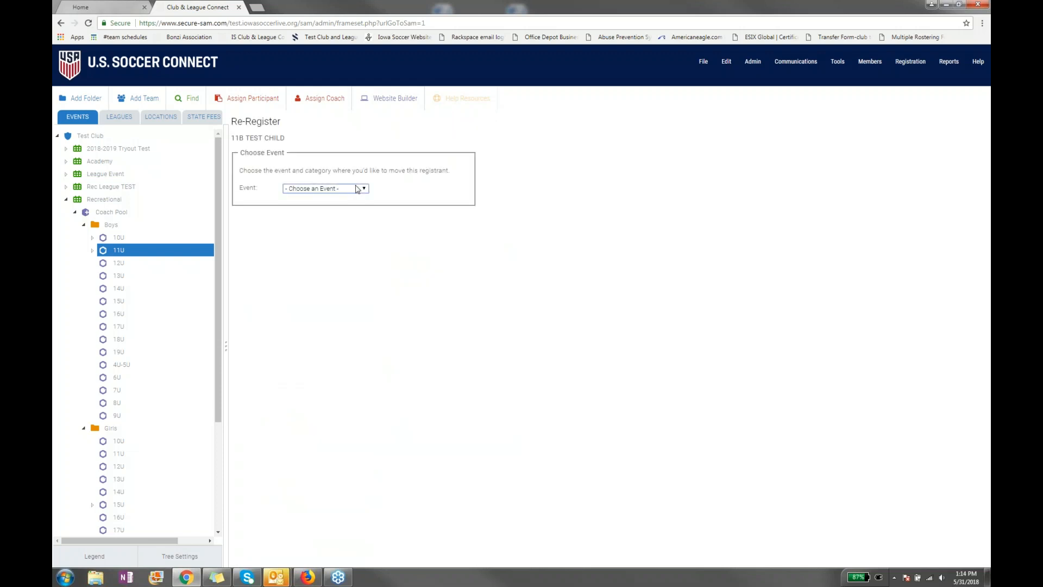
- Try Recreational - Players as the re-registration event, browse its categories, and abandon the move by returning to the Recreational event
click(358, 189)
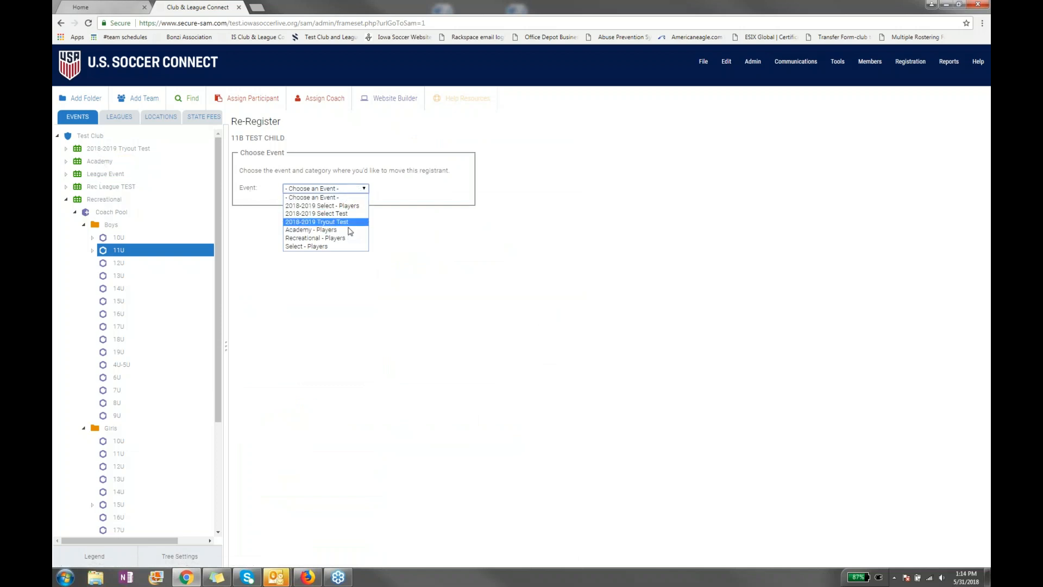
click(326, 238)
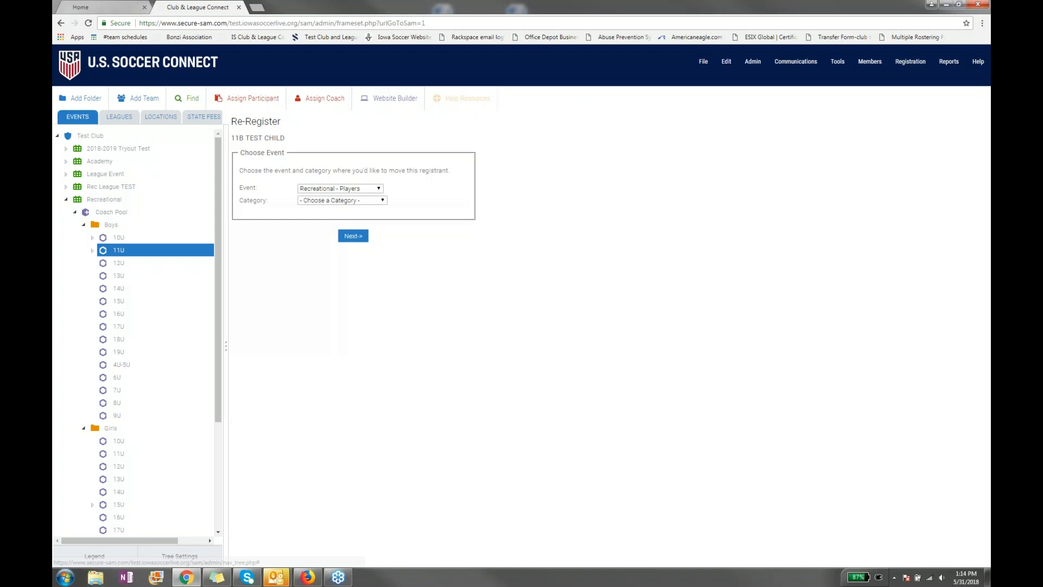
click(338, 201)
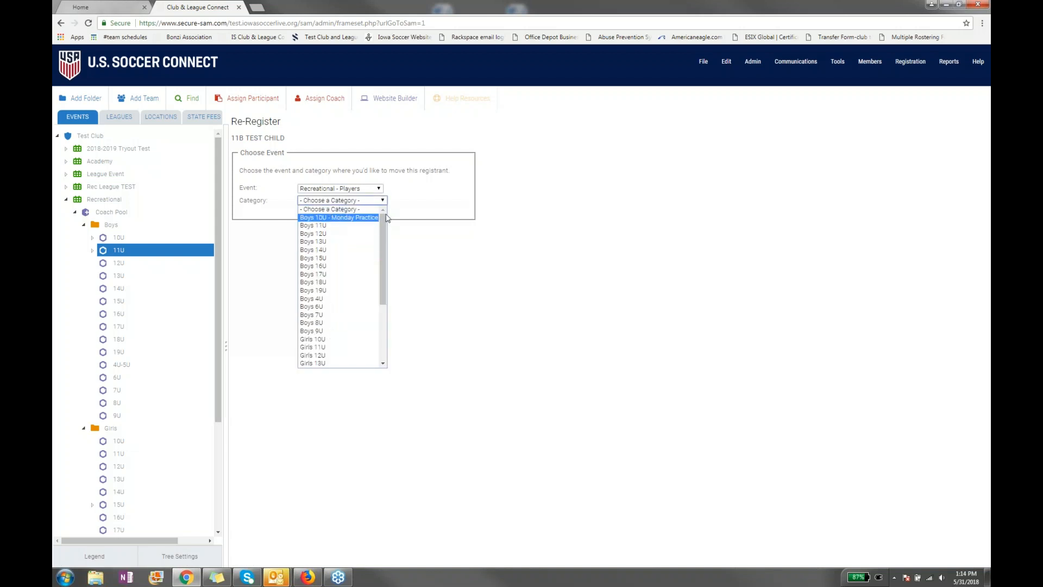
click(467, 217)
click(369, 189)
click(370, 198)
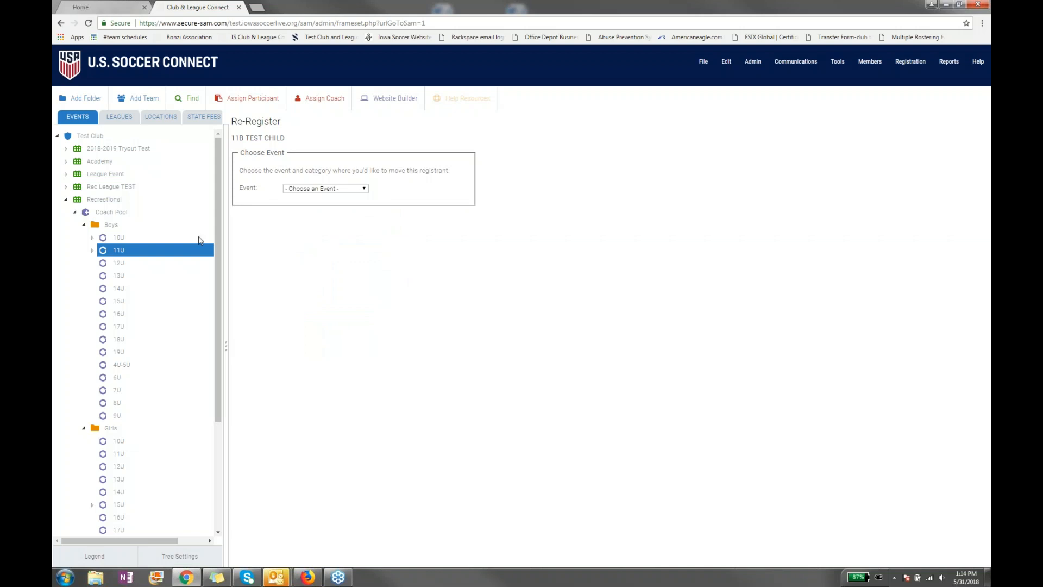
click(147, 253)
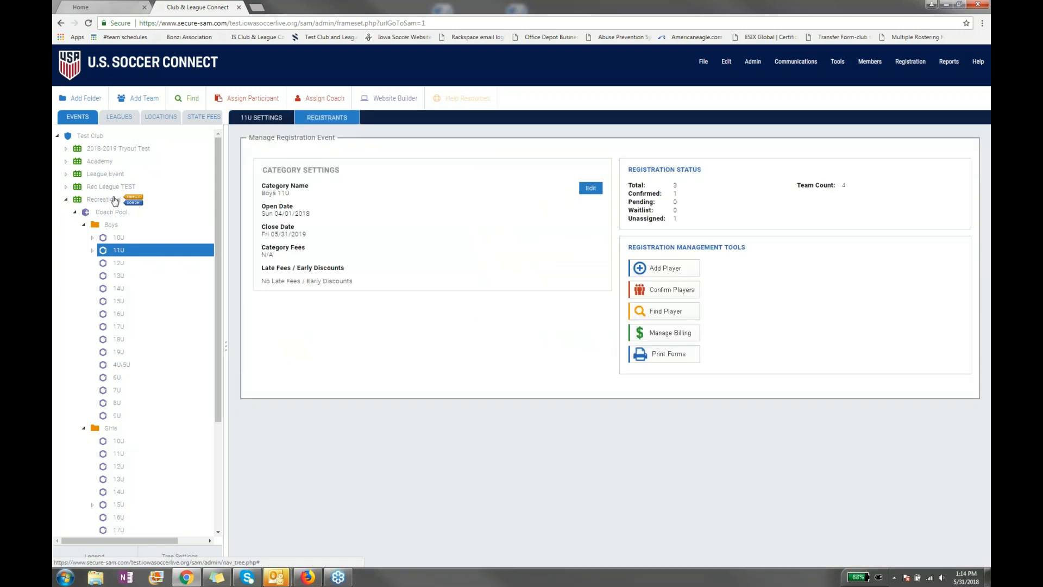
click(111, 199)
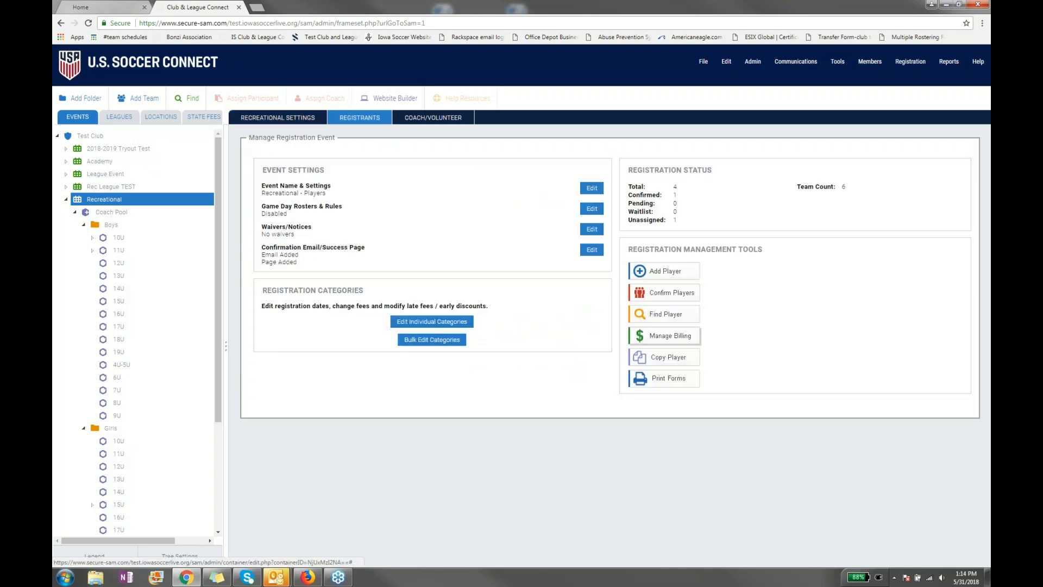
- Find the Recreational players, open the first listed player's record, and inspect the Move Assignment page alongside the Boys 11U teams without reassigning
click(674, 315)
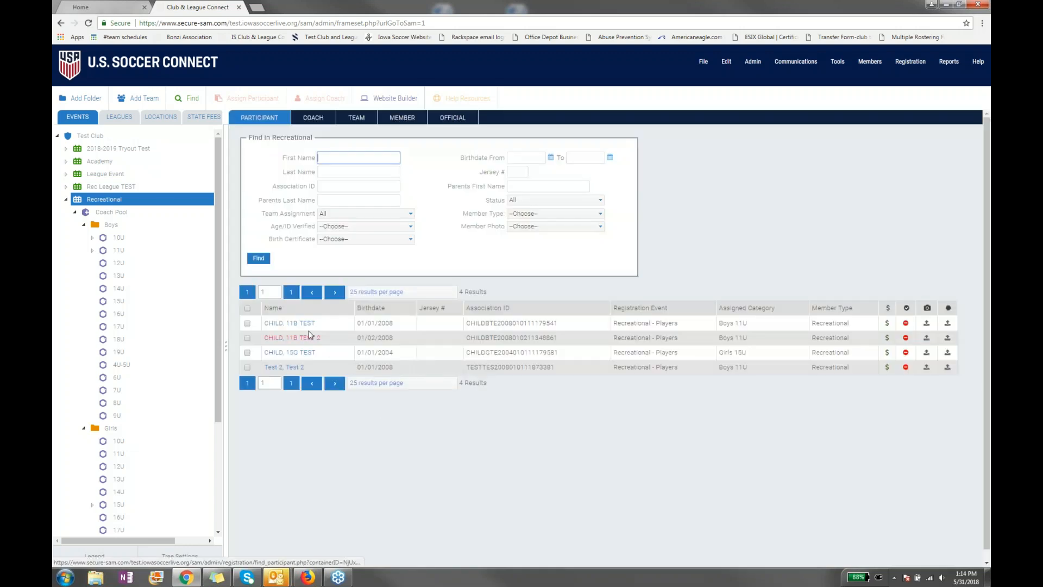
click(558, 321)
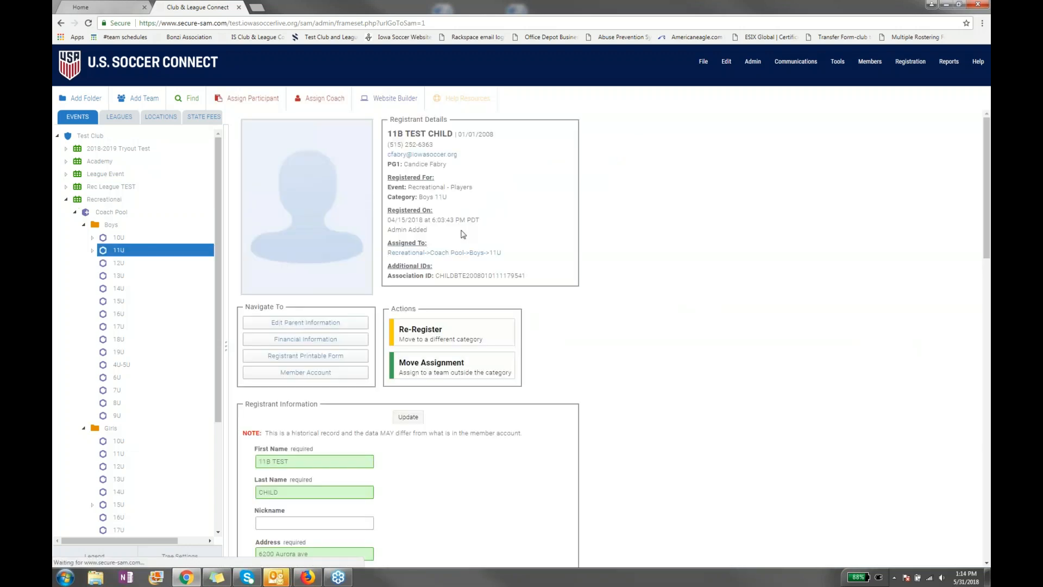
scroll(556, 316, down, 1)
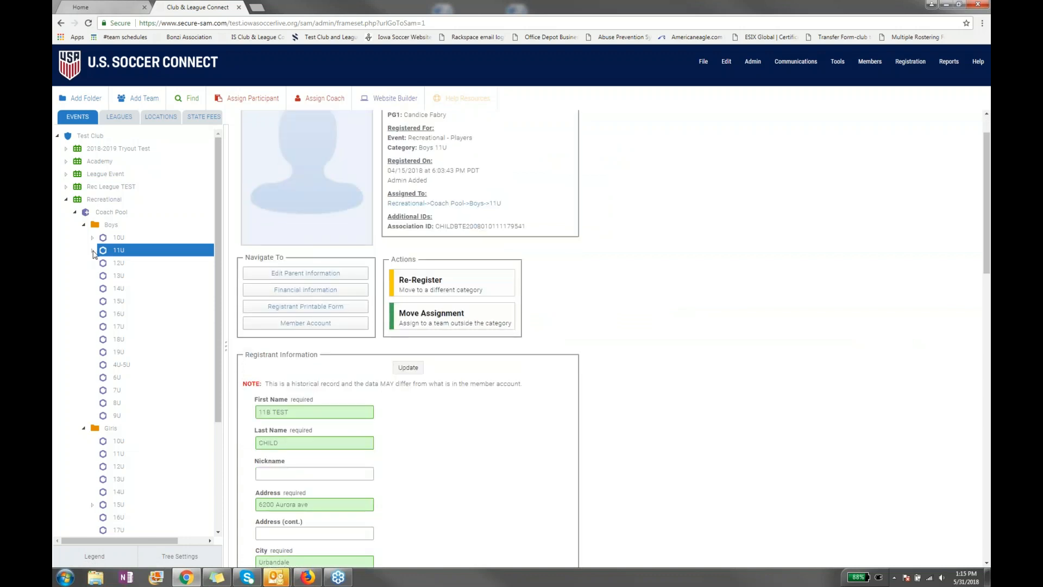
click(92, 250)
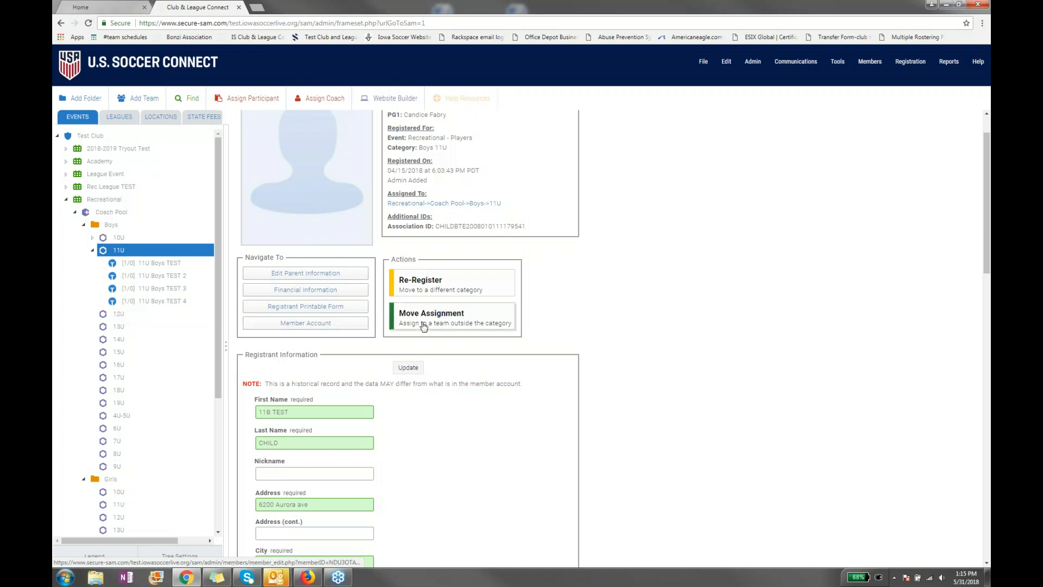
click(432, 326)
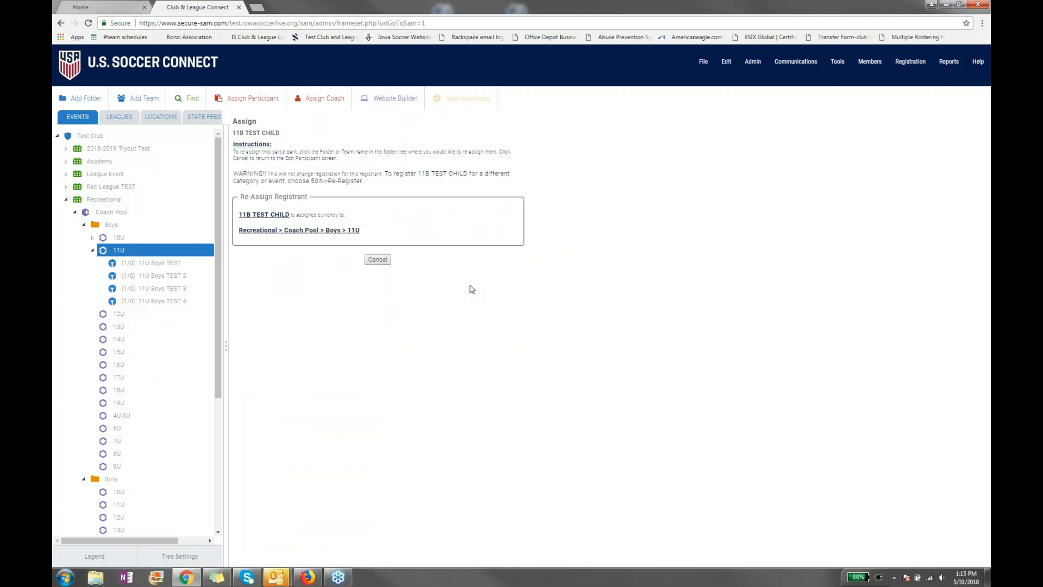
click(388, 260)
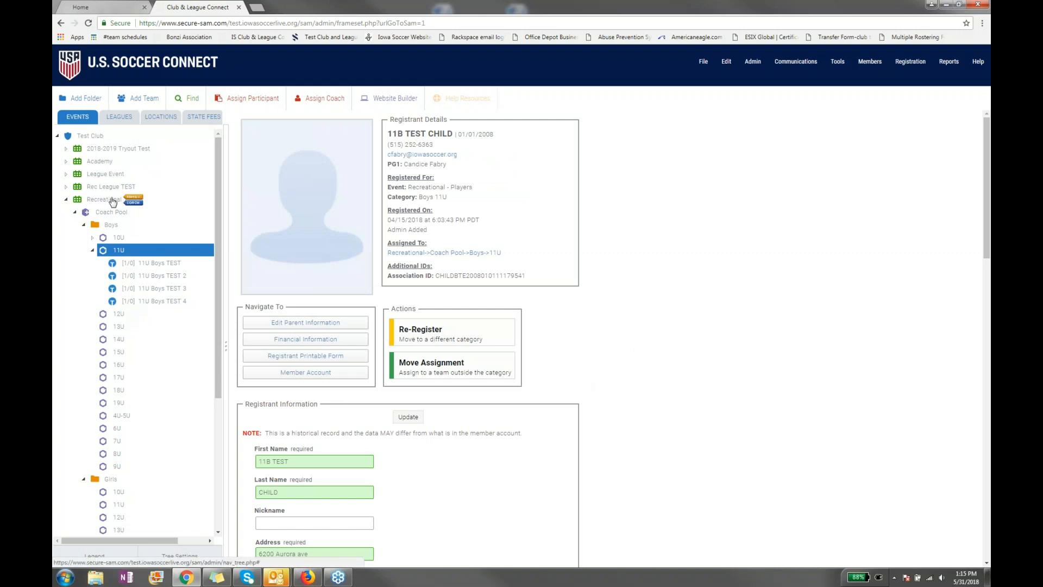
- Open billing for the Recreational event and try a Late Payment adjustment with Increase Balance on the listed account
click(112, 199)
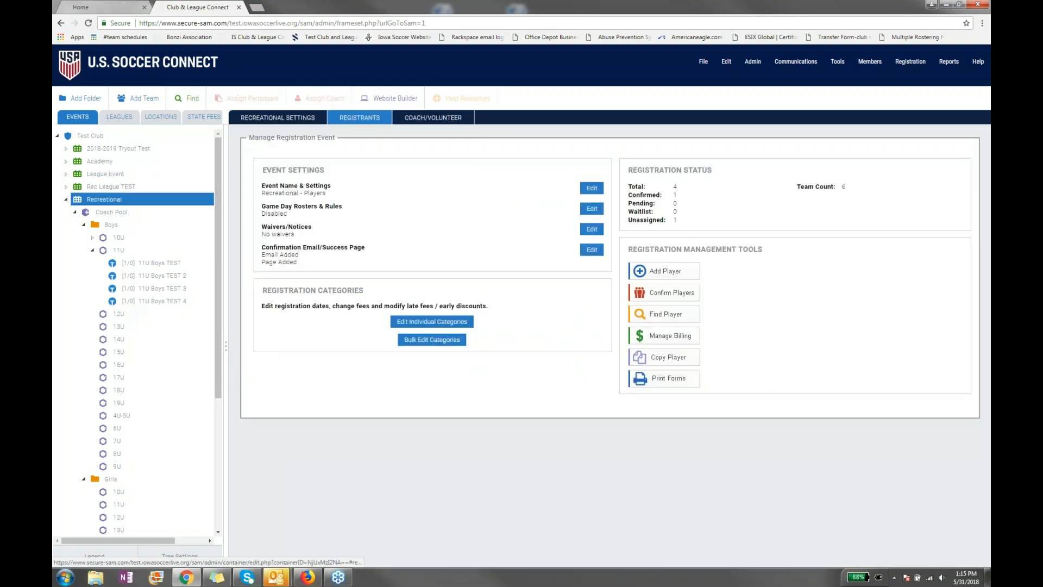
click(679, 338)
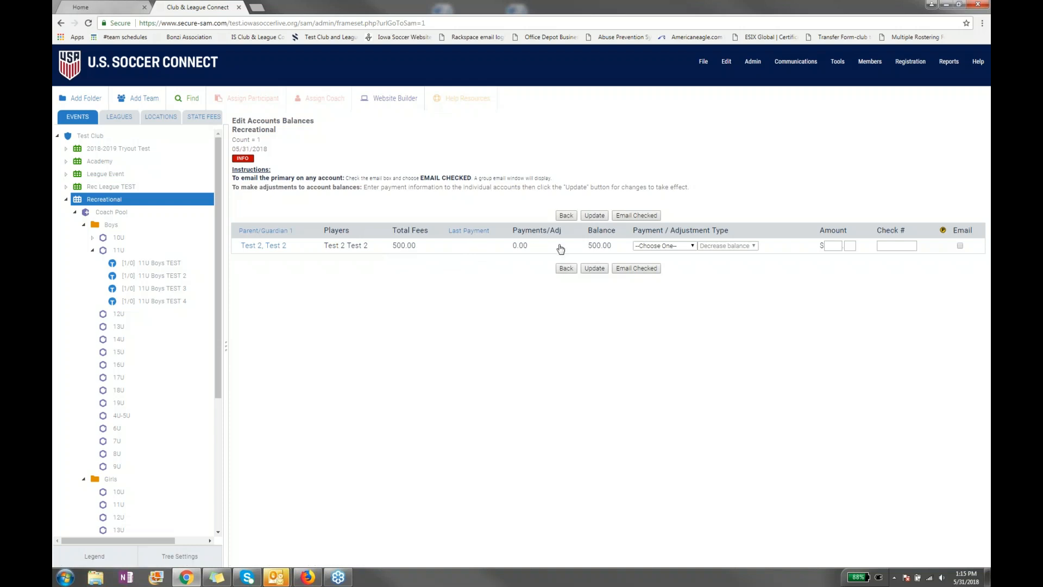
click(659, 246)
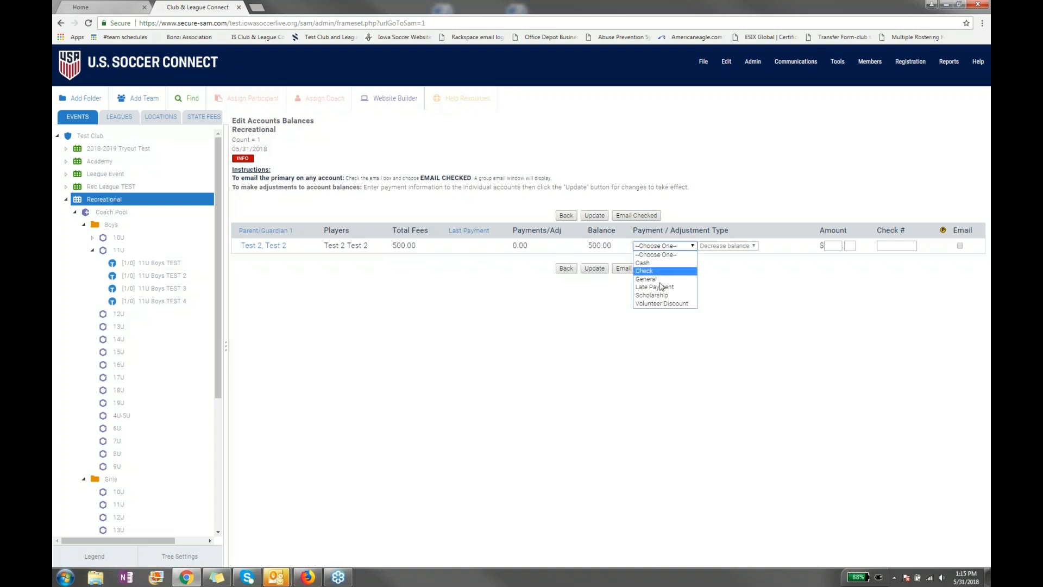
click(659, 286)
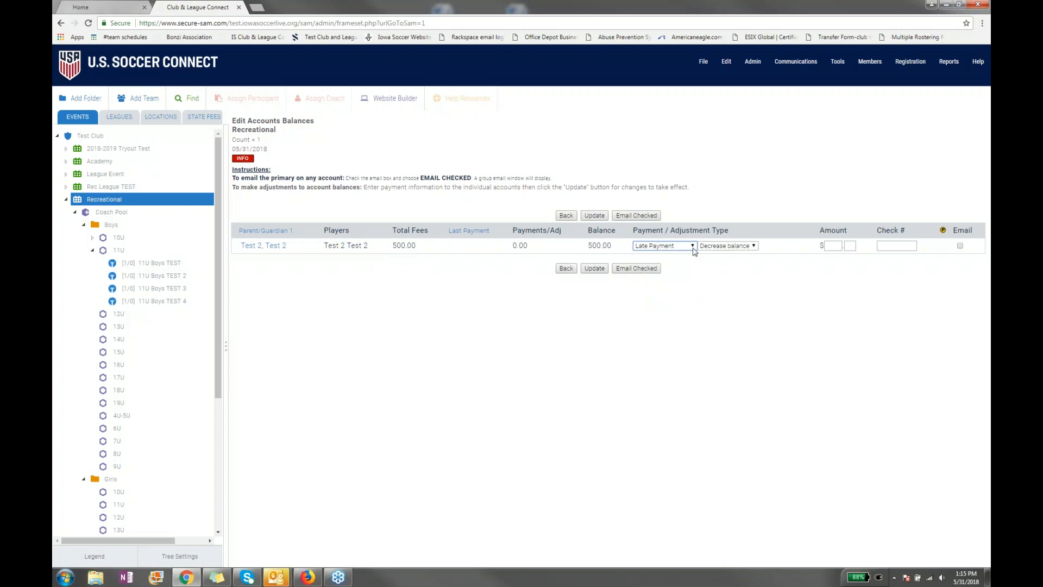
click(717, 248)
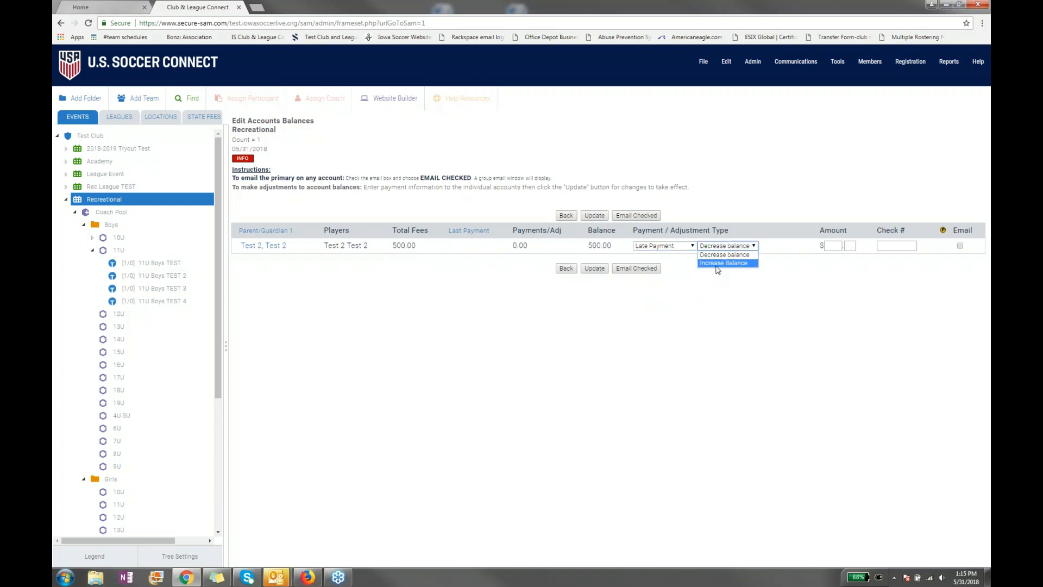
click(716, 264)
- Select the listed account for email and inspect the group email form without sending anything
click(960, 246)
click(634, 218)
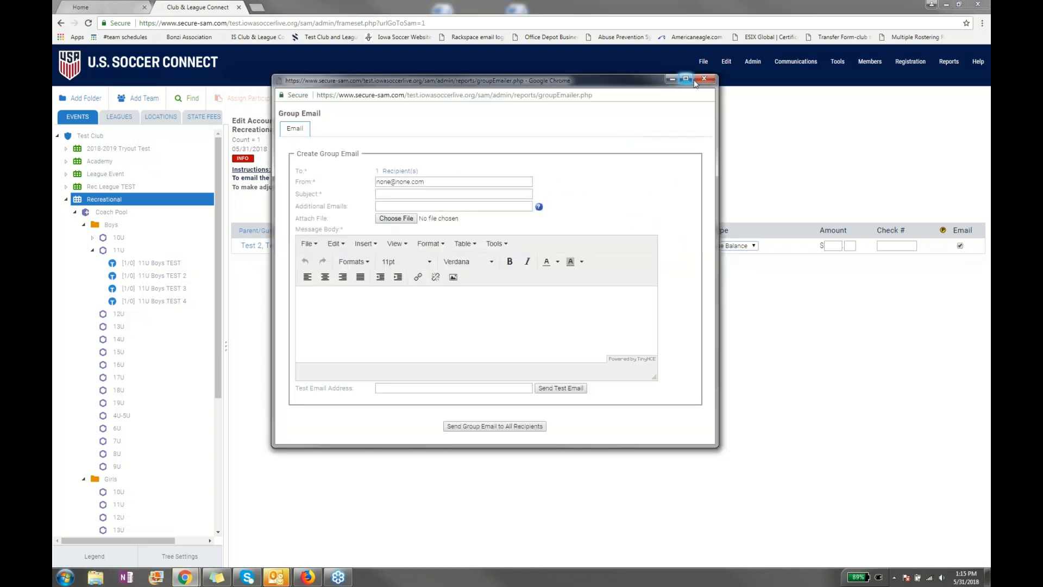
click(705, 79)
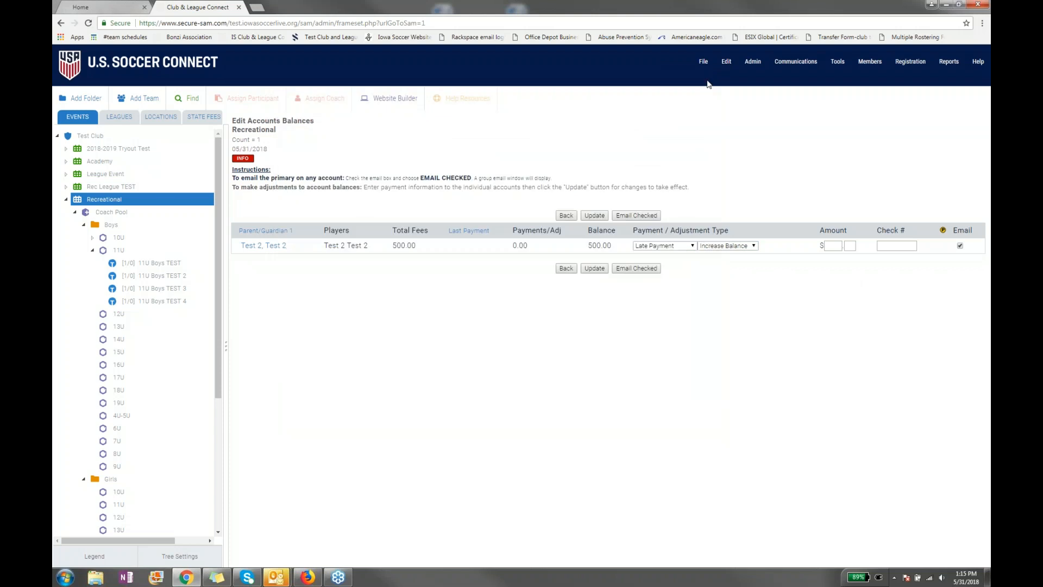
- Leave billing without updating and examine the player print form options without downloading
click(565, 268)
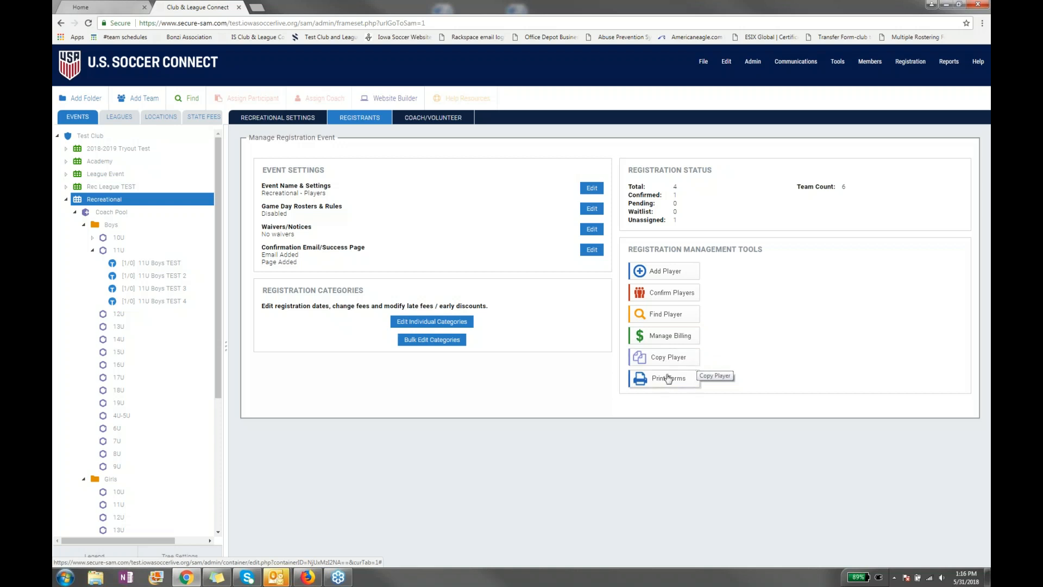
click(669, 380)
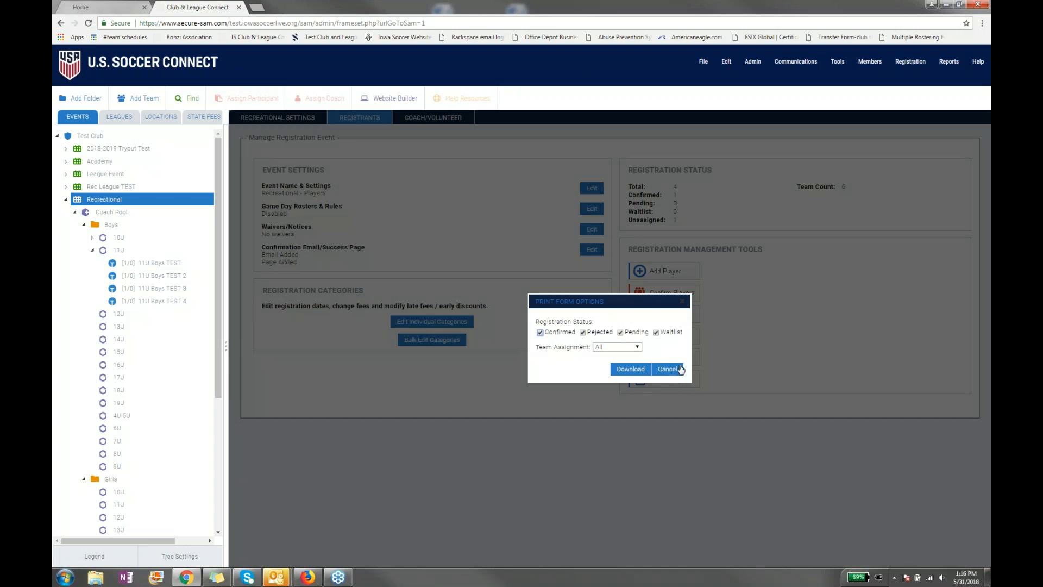
click(675, 372)
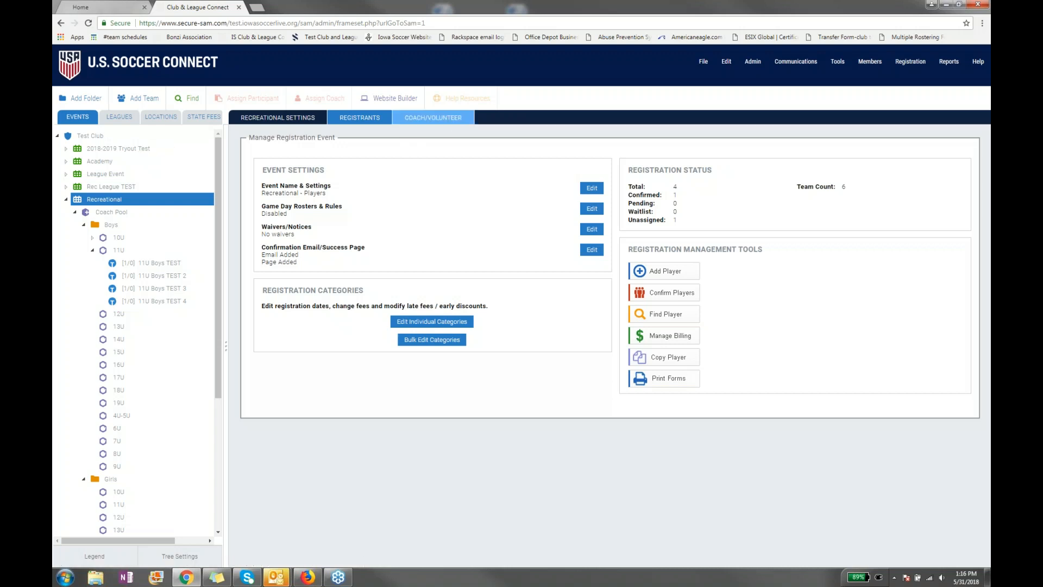
- Open the Recreational - Coaches event name and settings, and preview its coach registration form
click(433, 117)
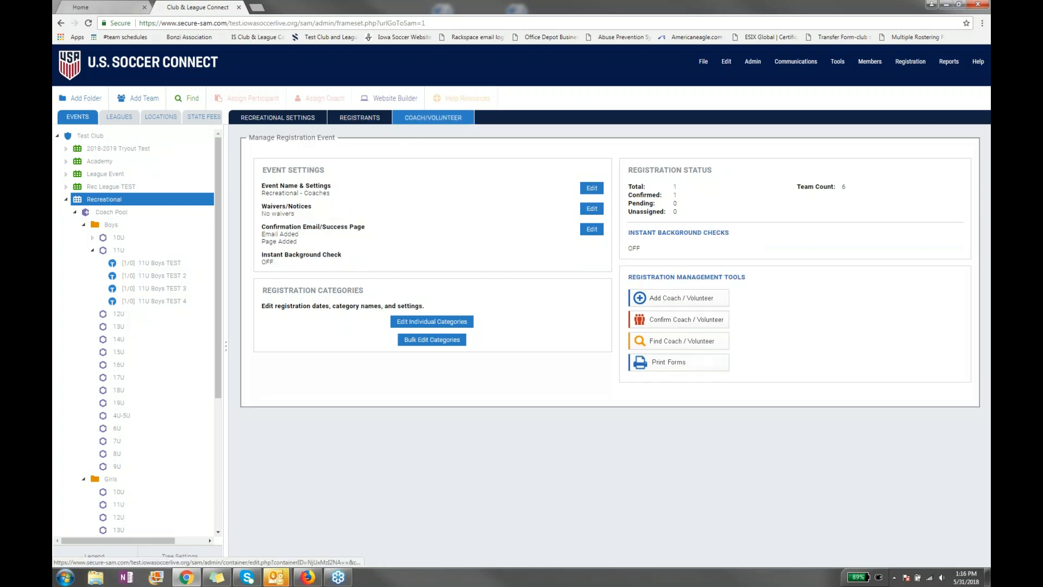
click(591, 187)
drag(239, 173, 253, 173)
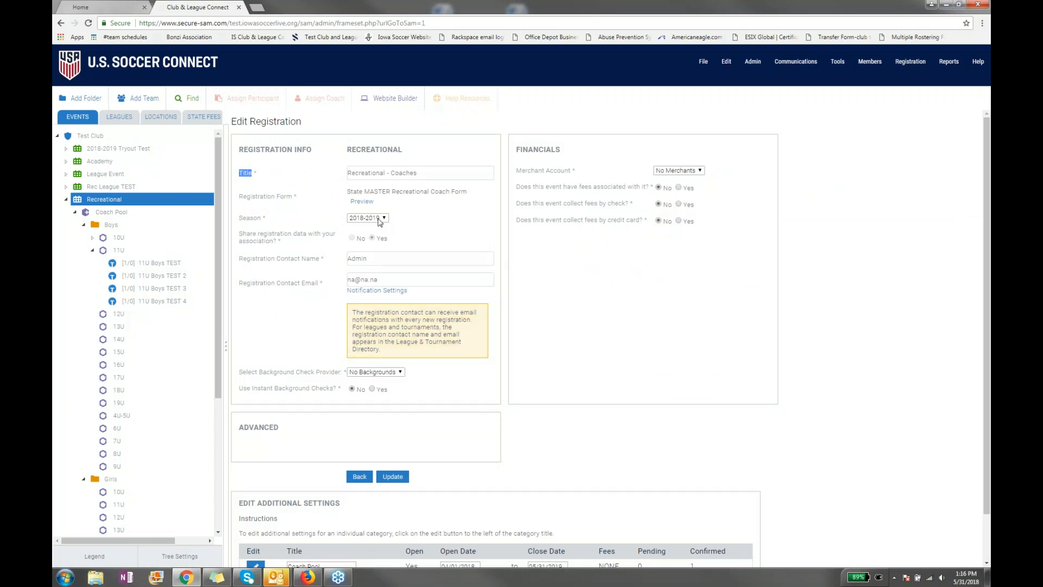
click(361, 202)
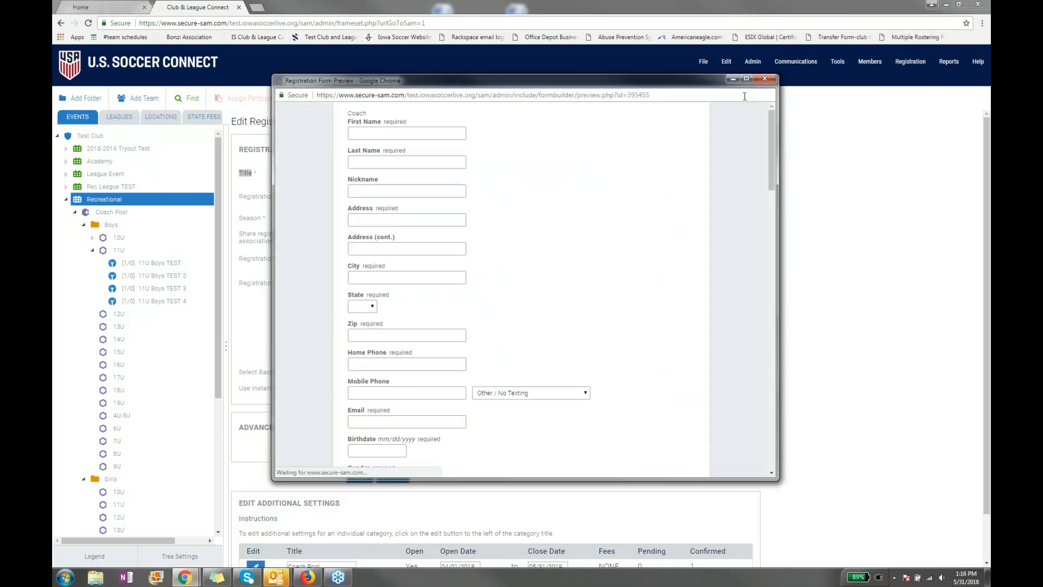
click(764, 79)
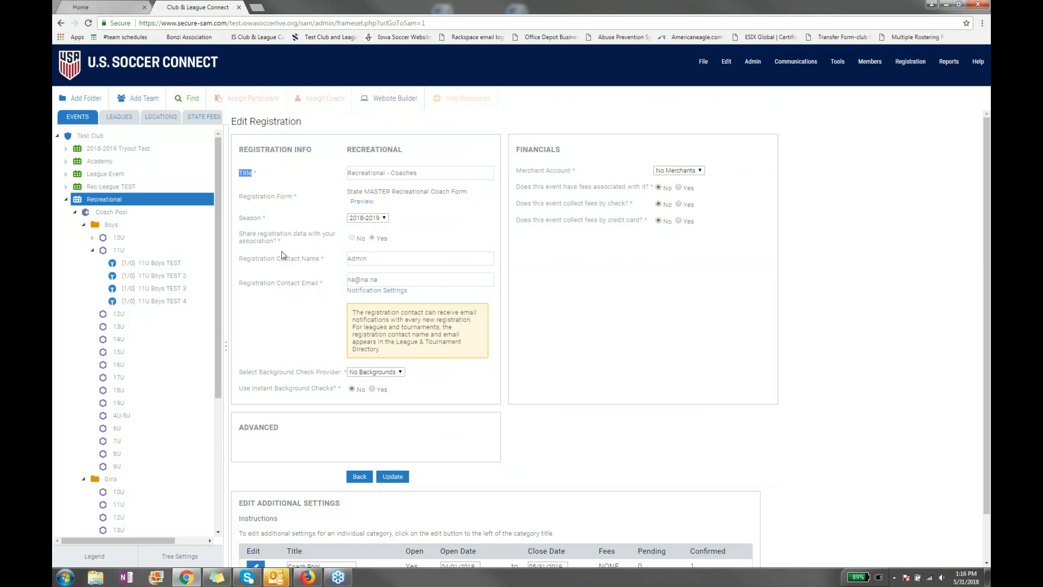
- Review the coach event's data sharing, notification and background check provider settings without changing them
drag(239, 235, 282, 244)
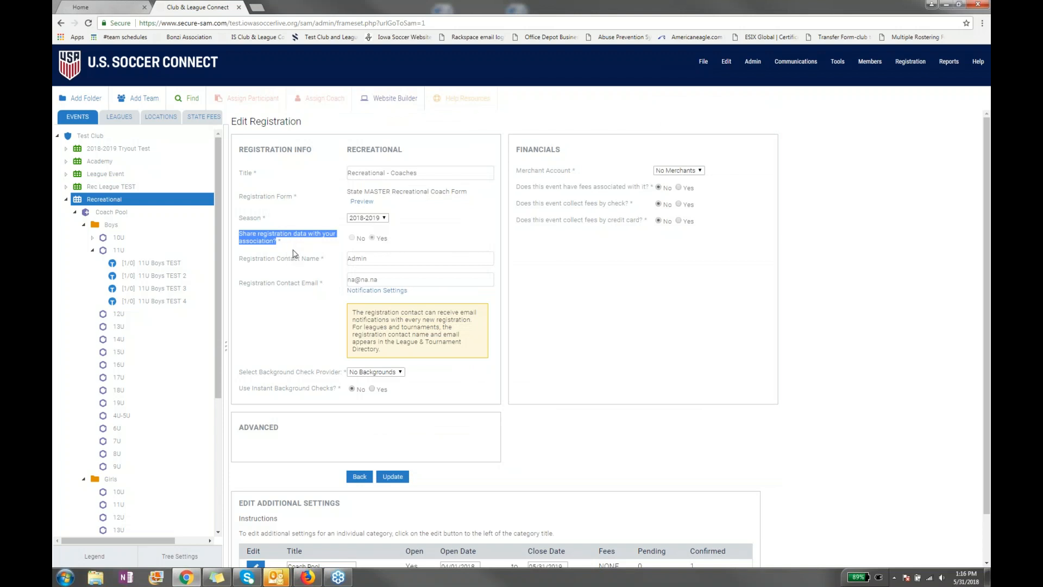
click(293, 253)
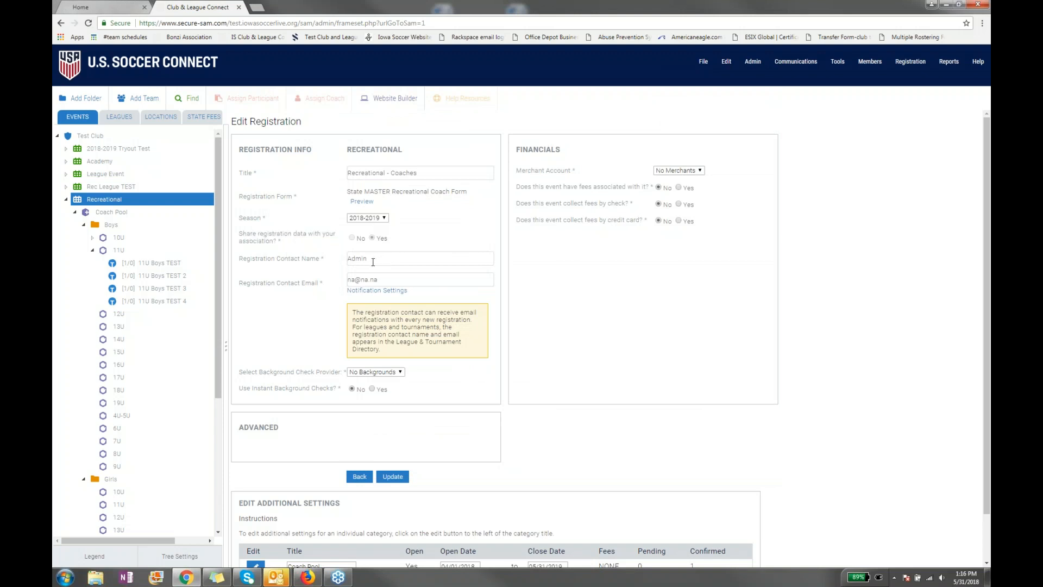
click(397, 291)
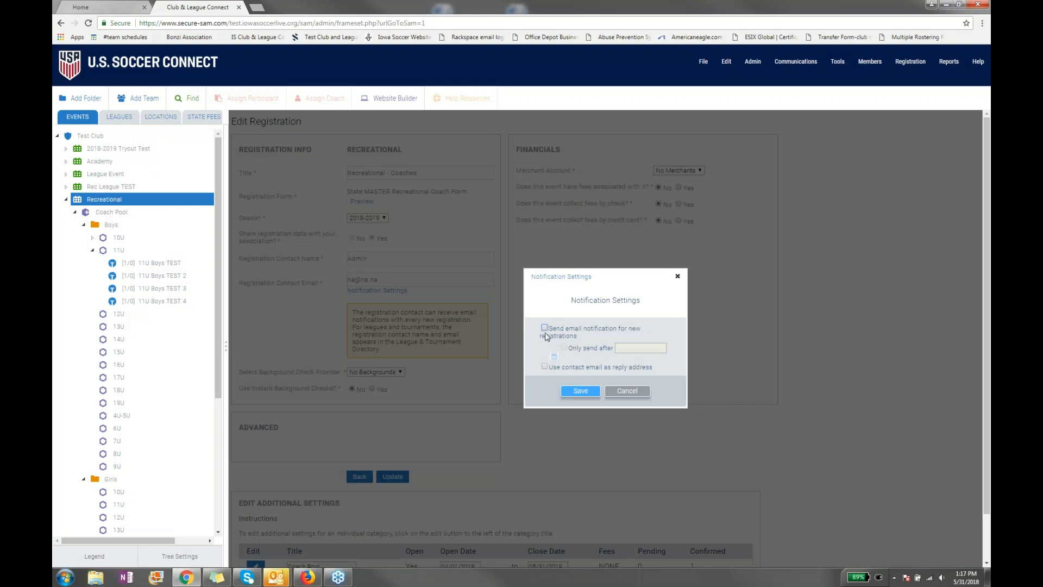
click(624, 391)
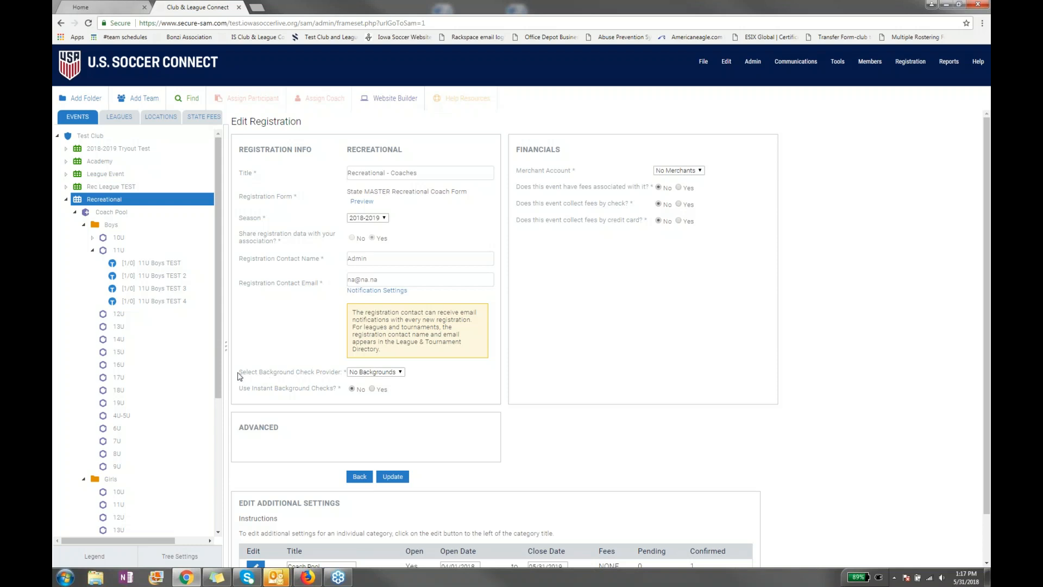
drag(240, 376, 343, 375)
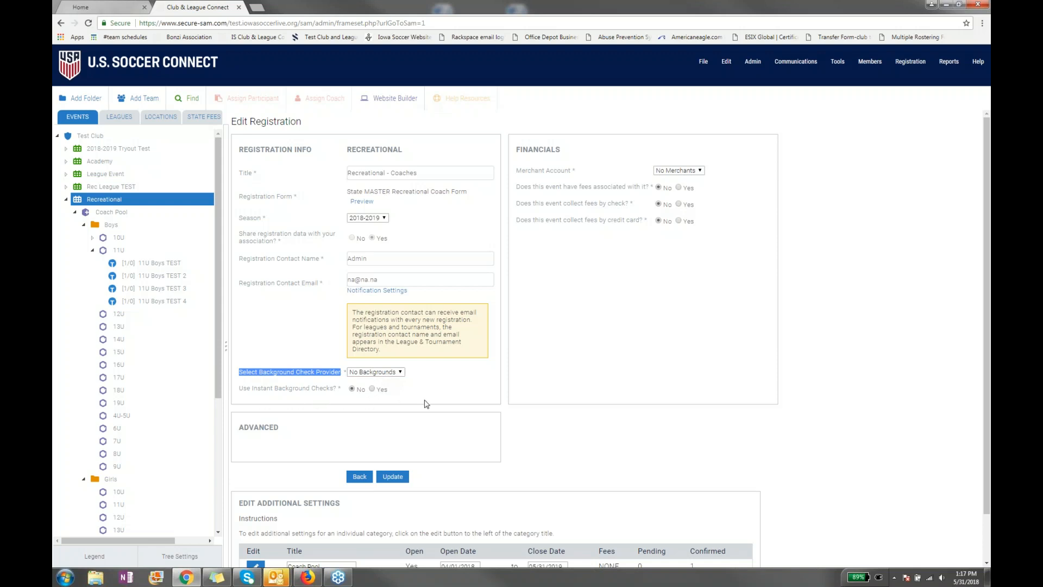
click(454, 395)
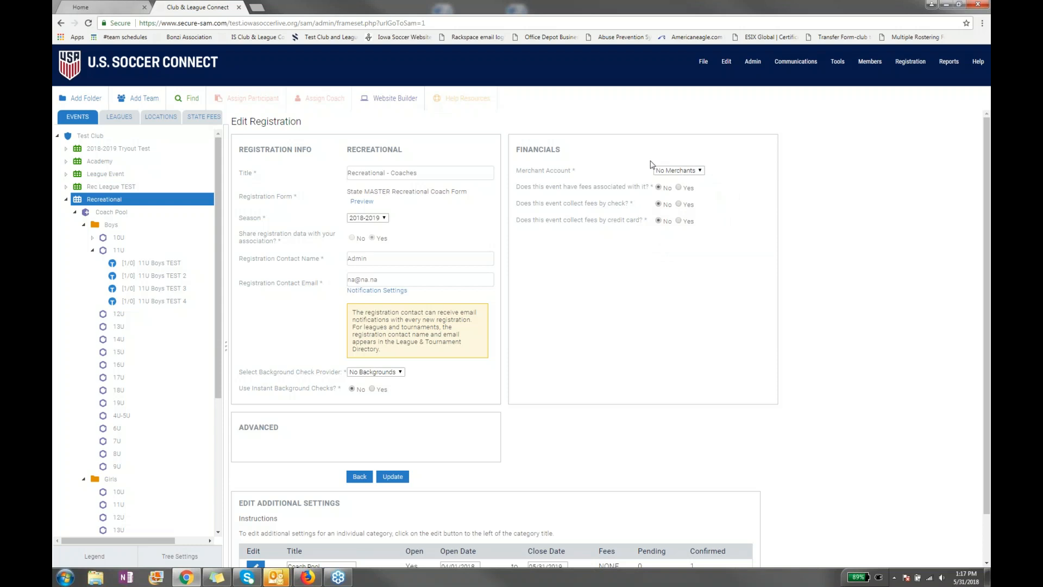
- Set Hide Base Fees to Yes for the Coach Pool category, save it, and return to the coach registration settings
scroll(554, 437, down, 1)
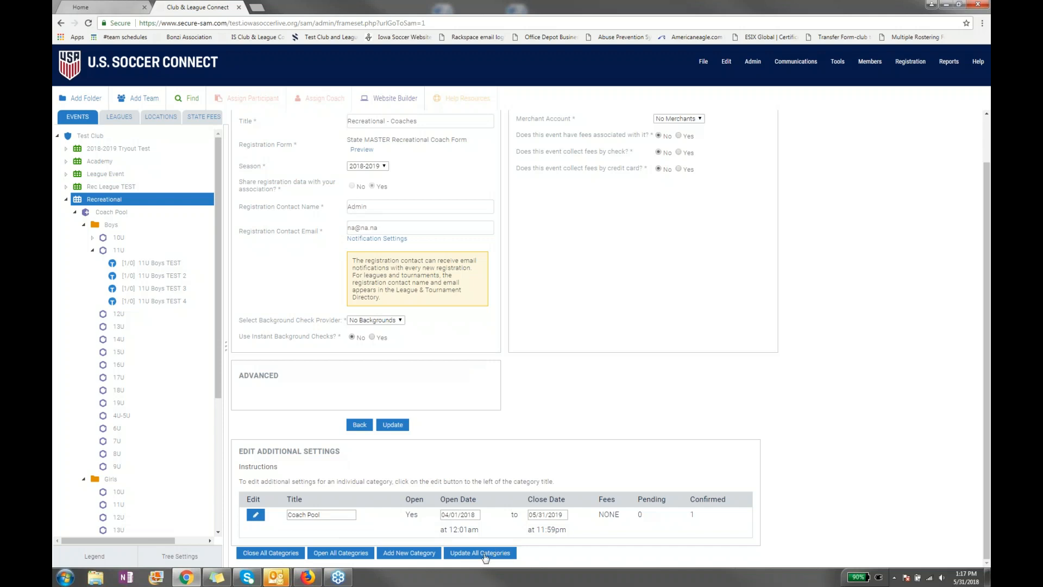
click(255, 516)
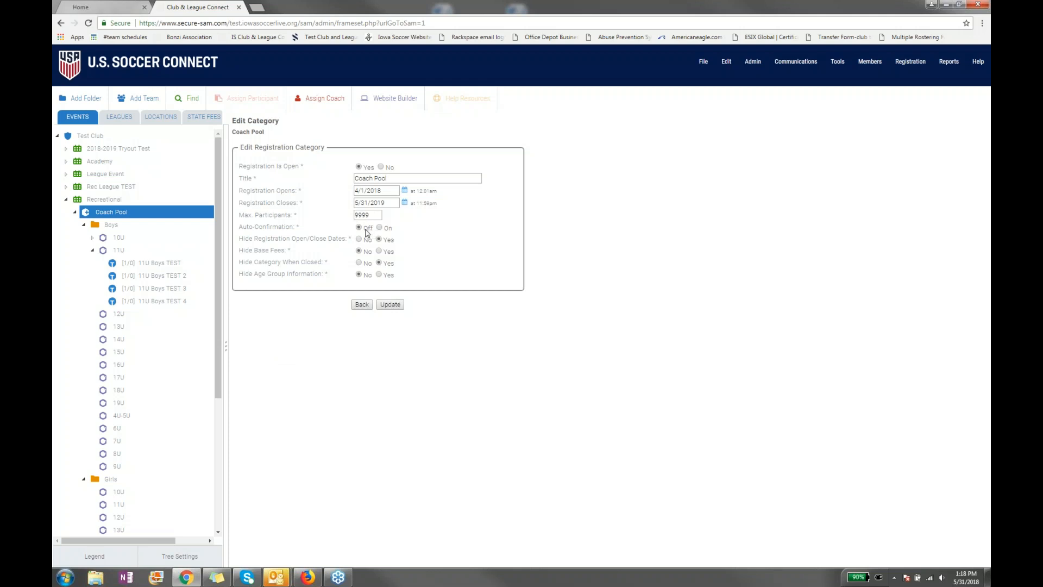
drag(363, 233, 373, 231)
click(423, 233)
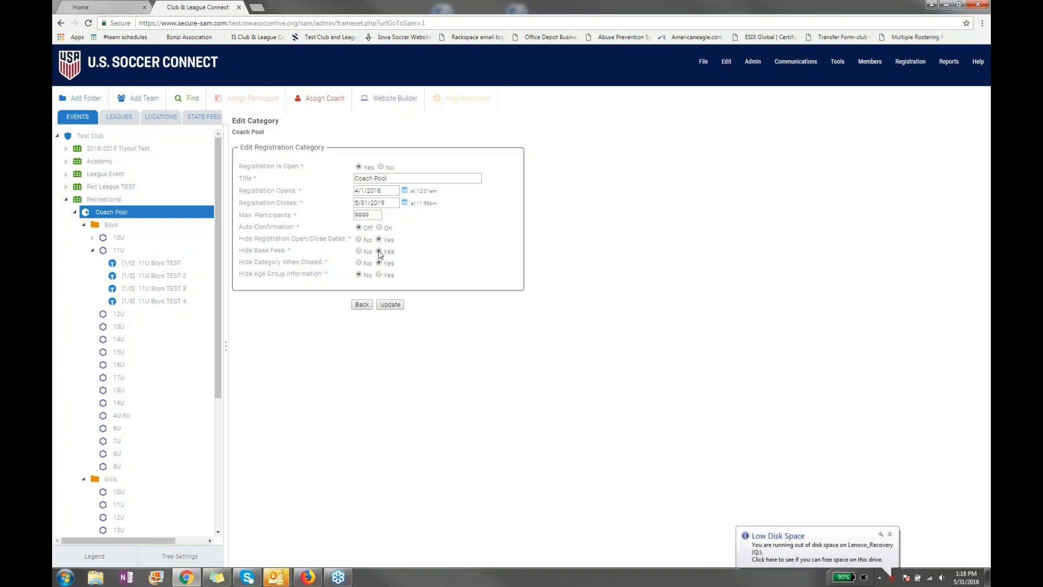
click(889, 534)
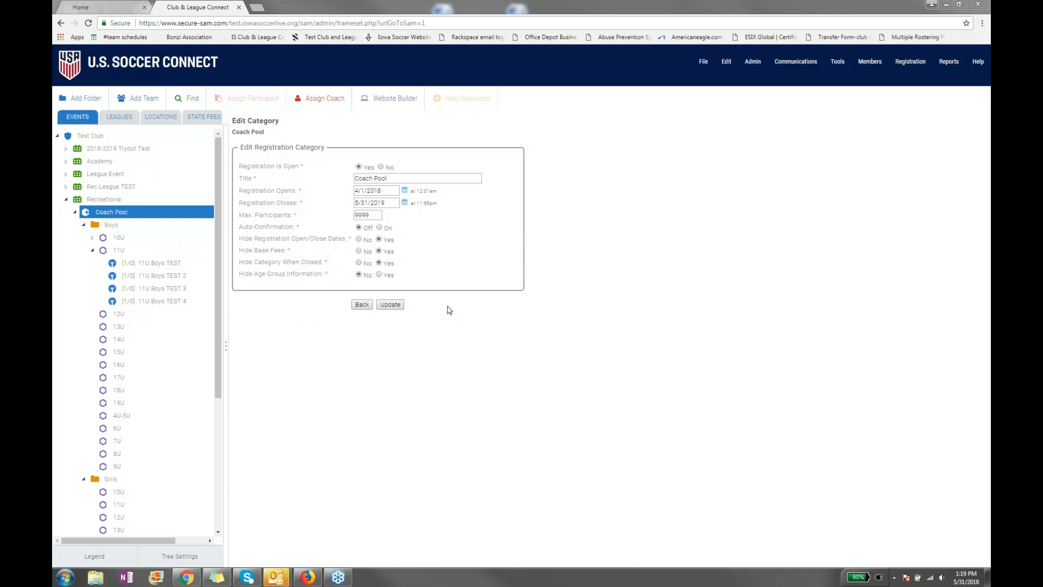
click(390, 304)
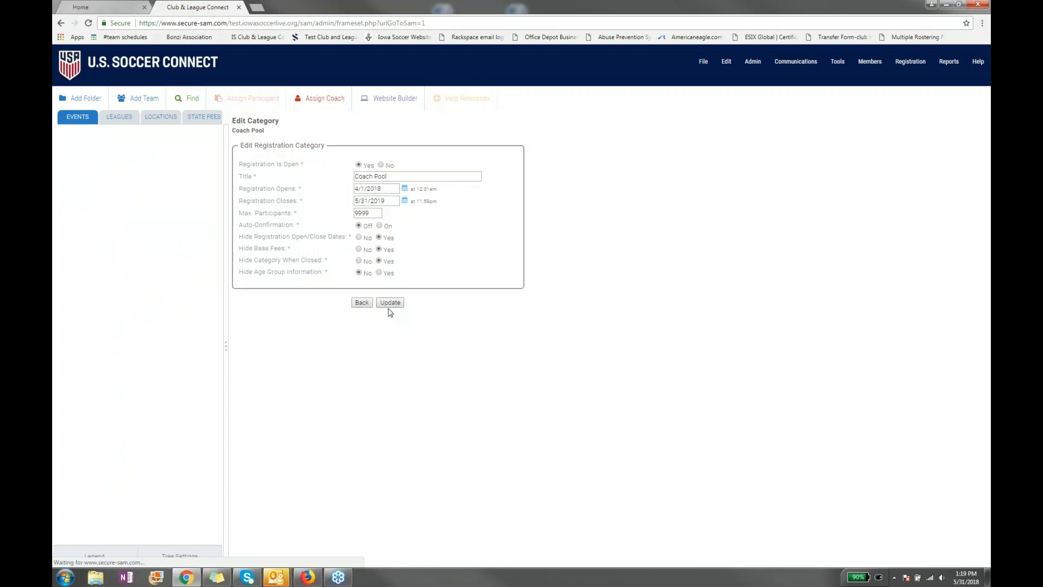
click(368, 302)
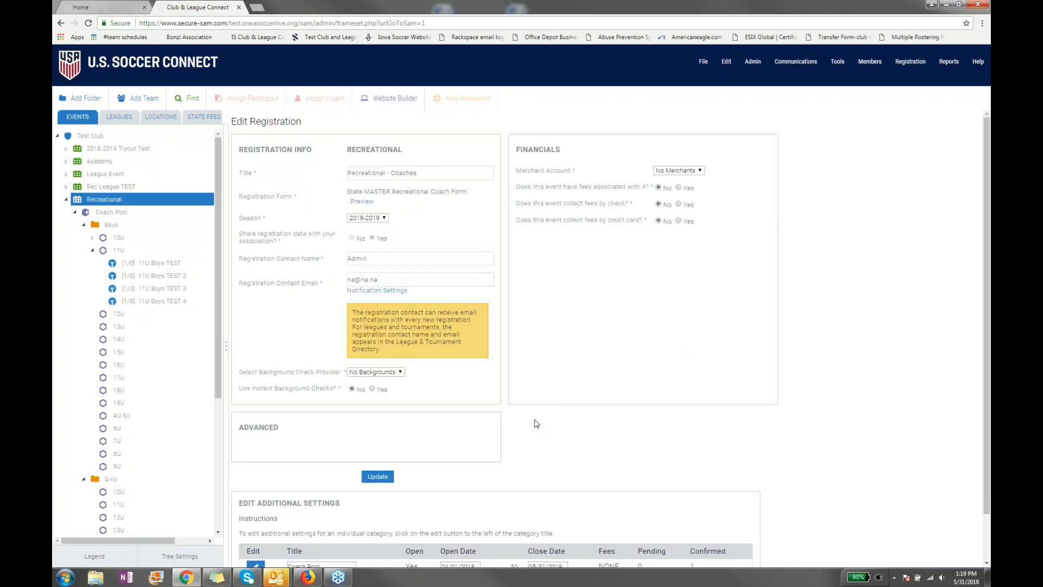
scroll(537, 423, down, 1)
scroll(534, 423, up, 1)
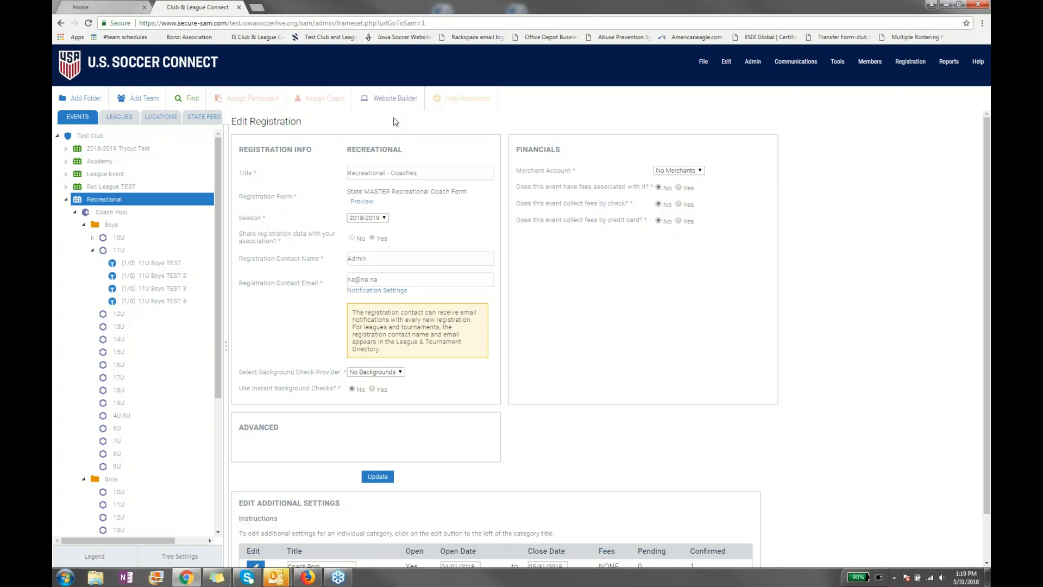
- In the Website Builder, add a Registration List widget above the Home page's Recreational Coaches list and select the Academy - Coaches event
click(392, 99)
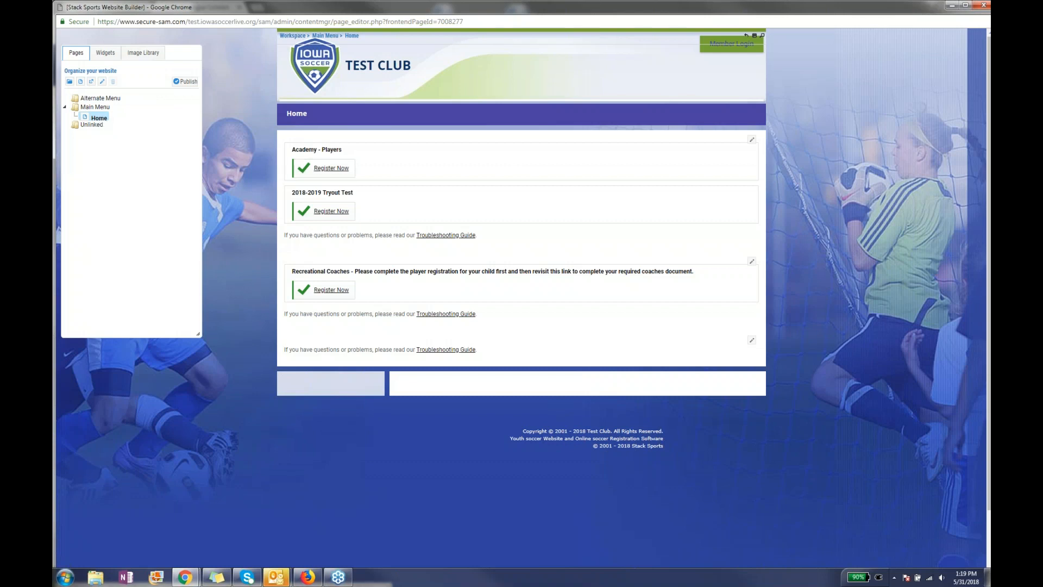
click(105, 56)
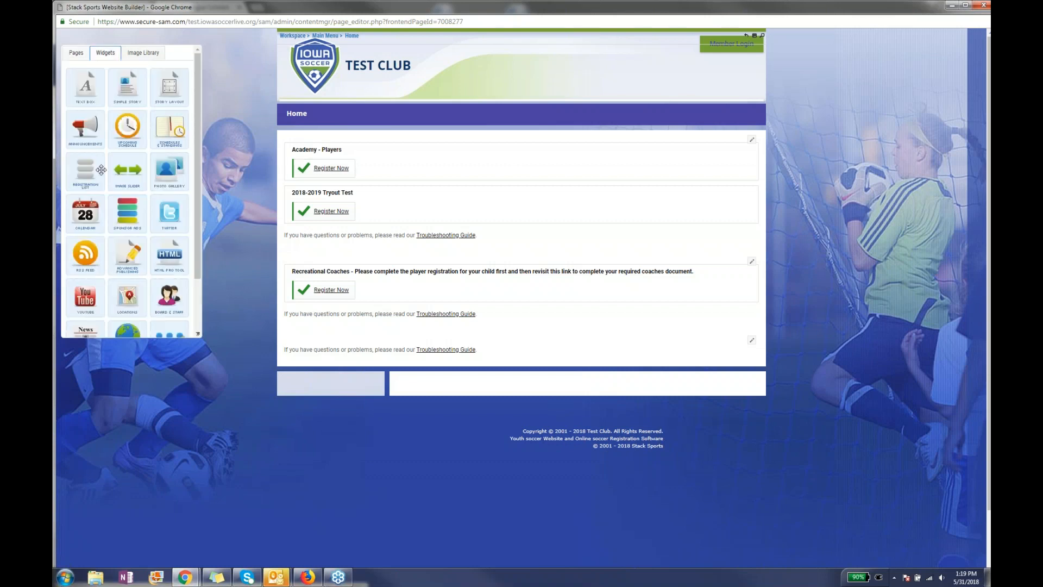
drag(93, 167, 381, 247)
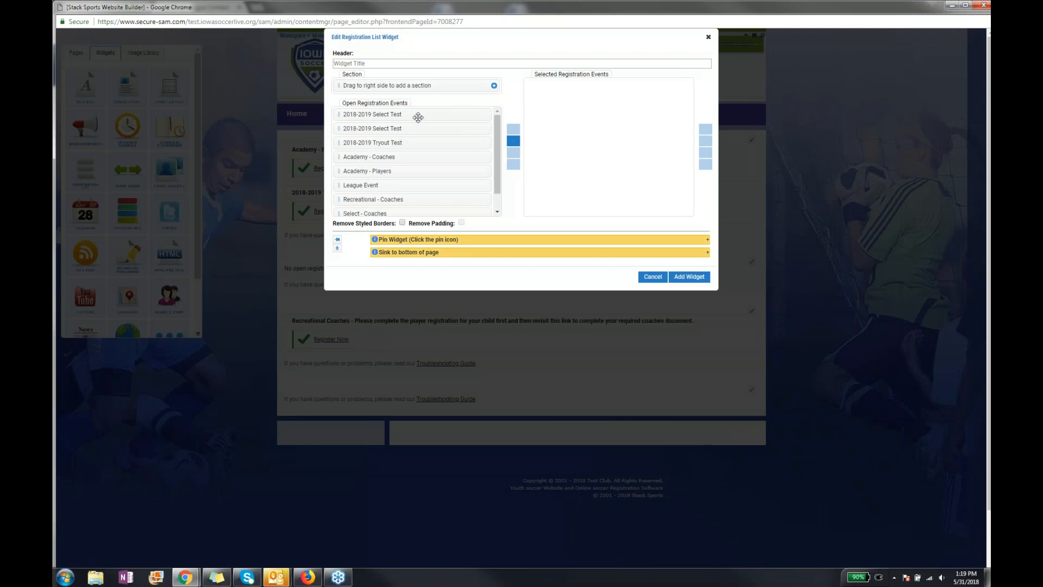
drag(496, 128, 497, 154)
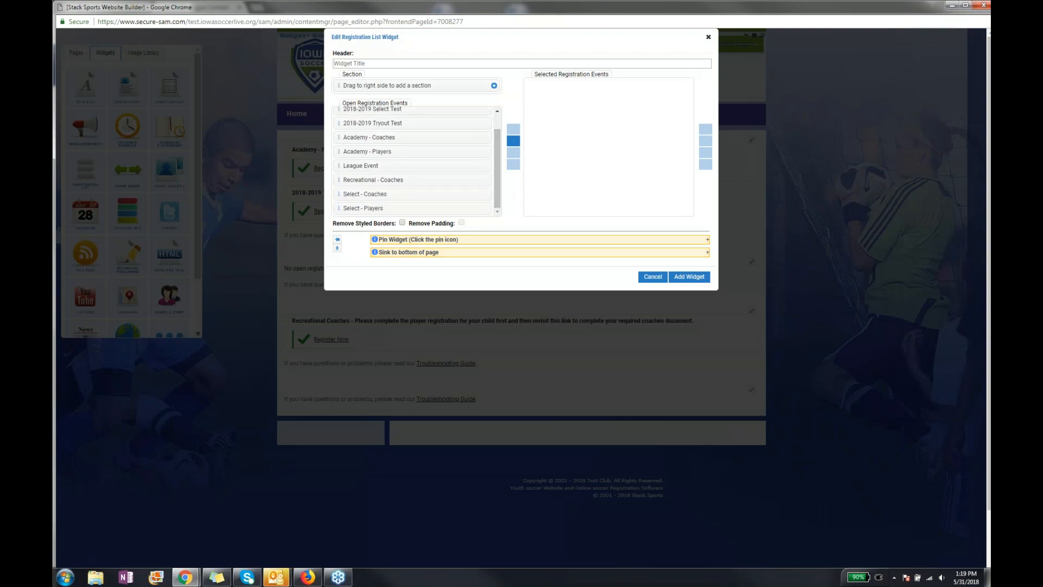
scroll(413, 188, up, 2)
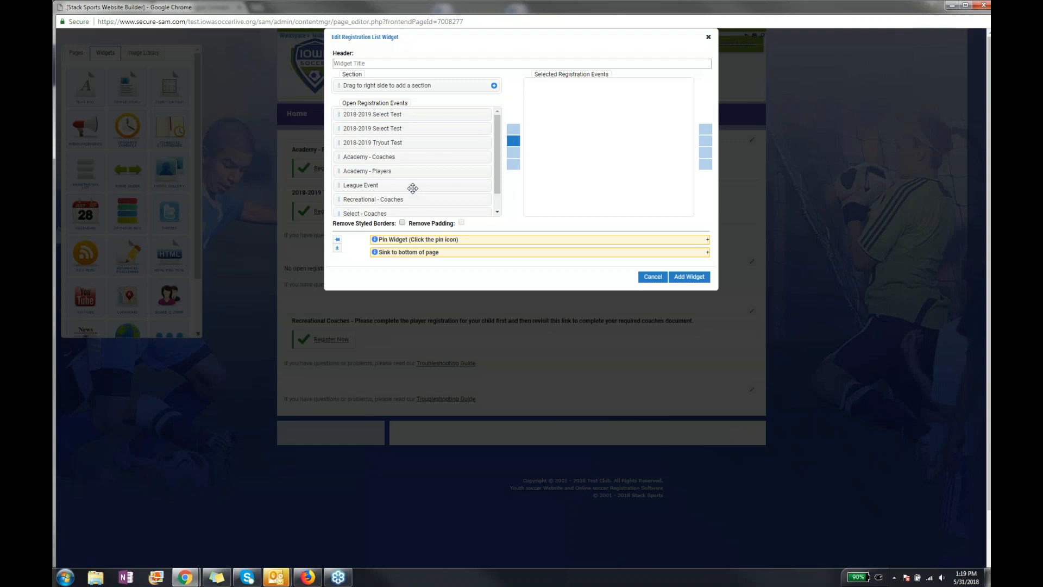
drag(391, 157, 576, 96)
- Title the event "U9-U10 Academy Coaches", describe it as "You will need your social security number, drivers license, etc.", and add the widget
click(591, 93)
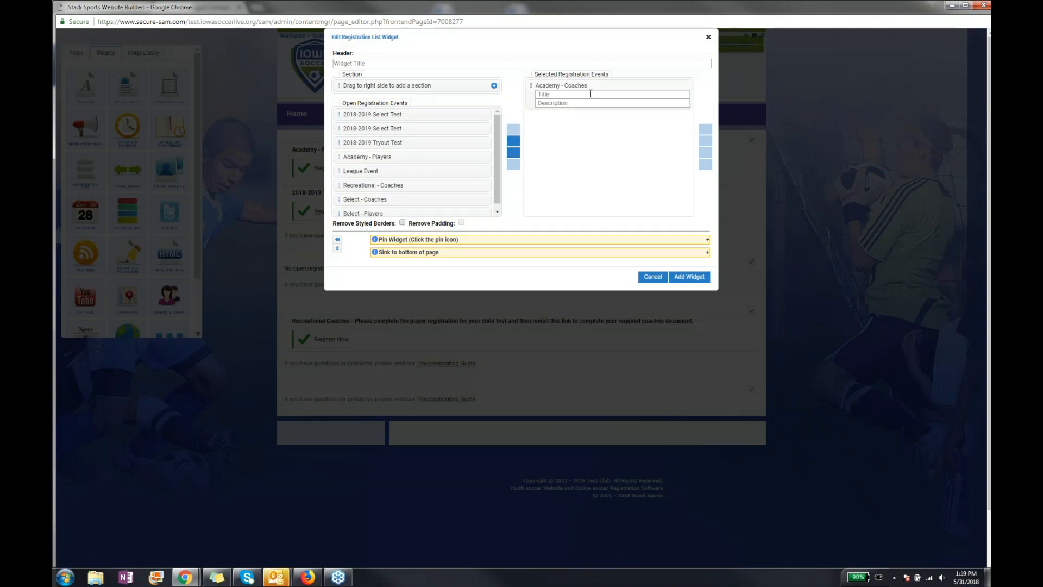
text(U9-U10 Academy Coaches)
key(Tab)
text(You will need your social security number, driv)
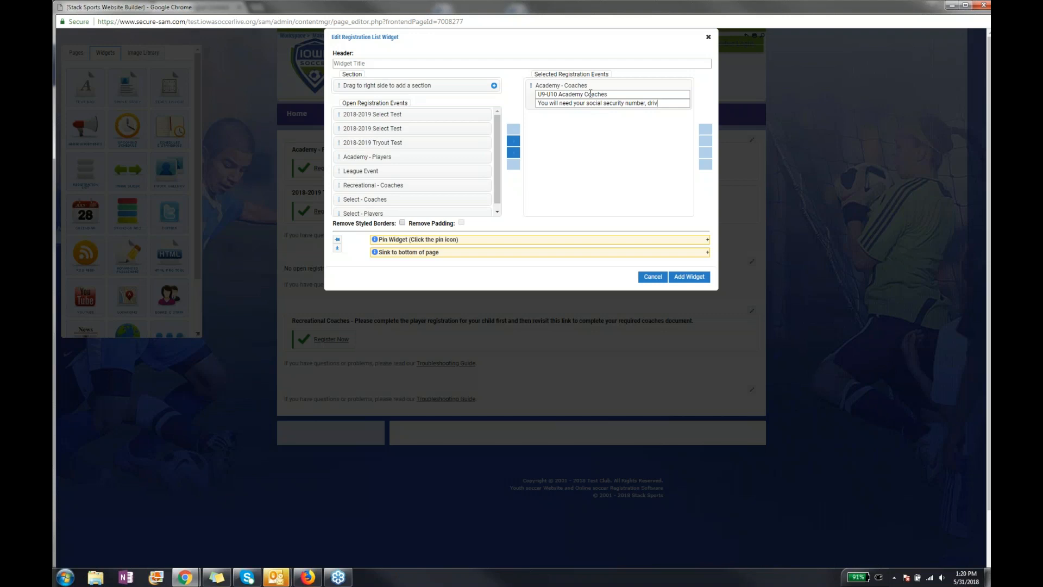
text(ers license, etc.)
click(679, 276)
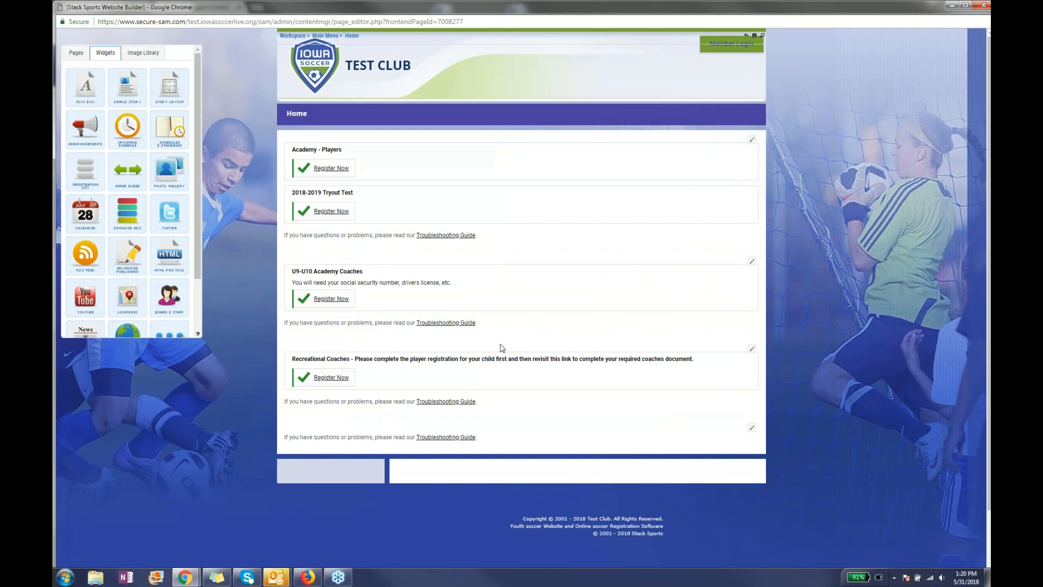
- Add a text box above the U9-U10 Academy Coaches widget with header "Coach Registration" and body "All coach registration events now open!"
drag(86, 87, 380, 253)
click(445, 63)
text(C)
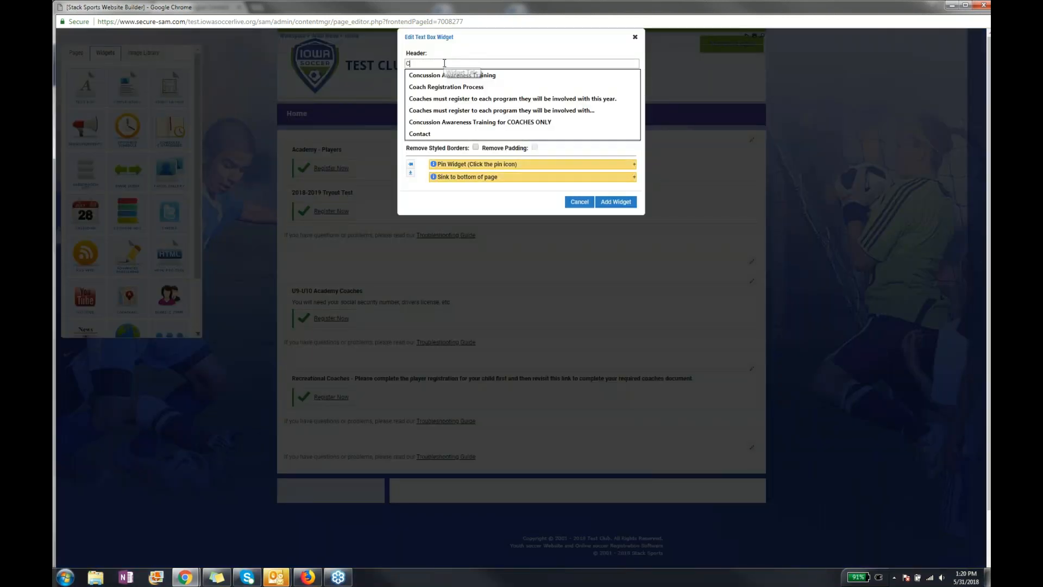
text(oach Registration)
key(Tab)
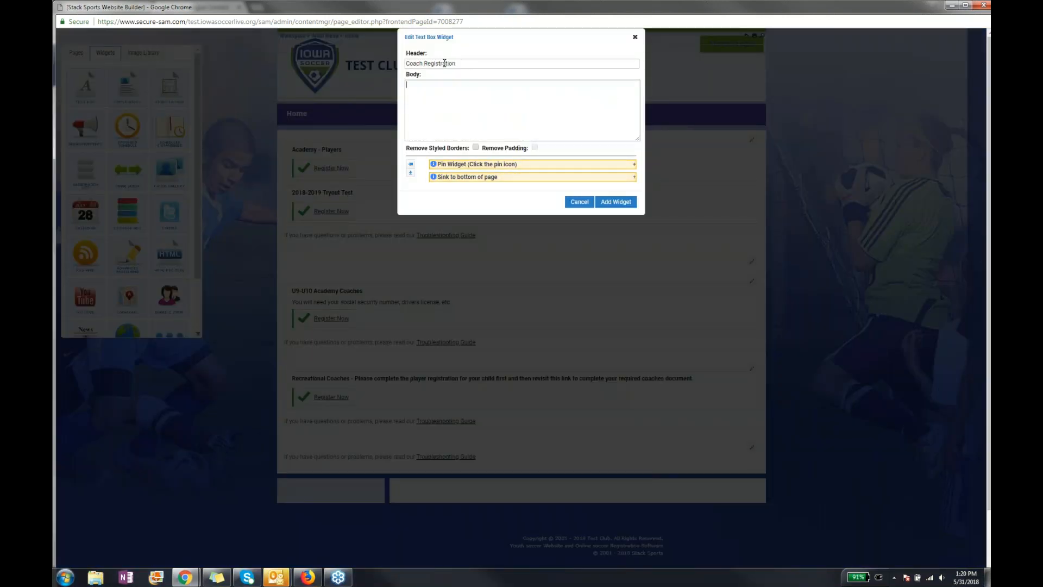
text(All coach registration events now open!)
click(619, 202)
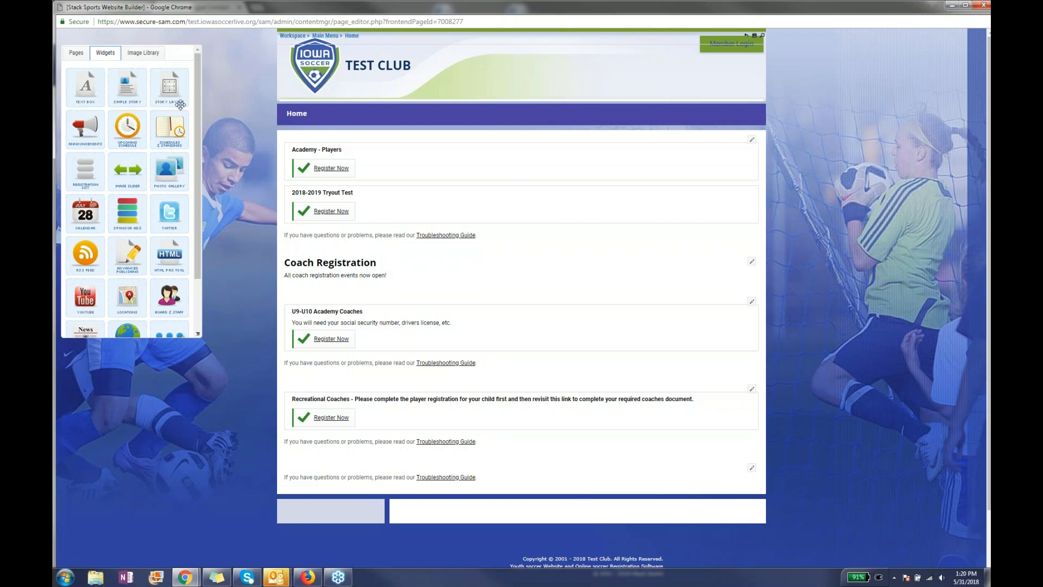
- Delete the registration list widget containing the Academy - Players and 2018-2019 Tryout Test events from the Home page
click(752, 140)
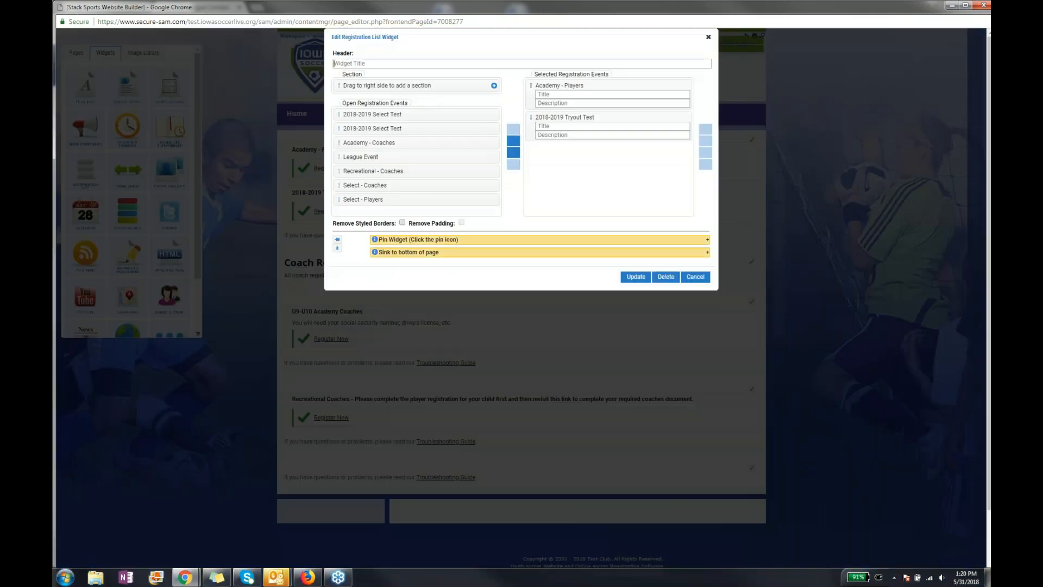
mouse_move(595, 117)
mouse_down()
mouse_move(429, 142)
mouse_move(577, 133)
mouse_move(596, 119)
mouse_up()
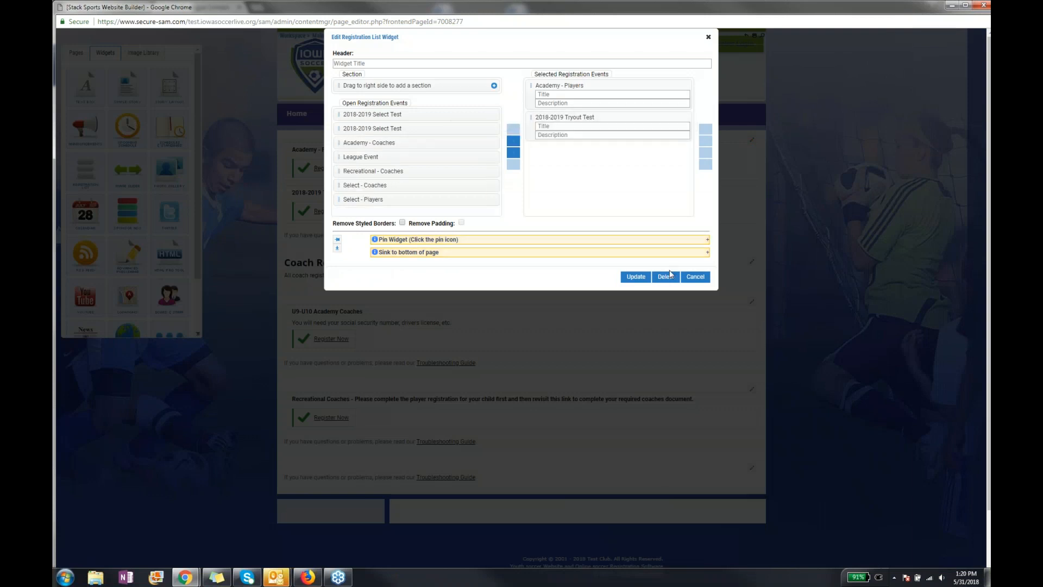
click(666, 276)
key(Return)
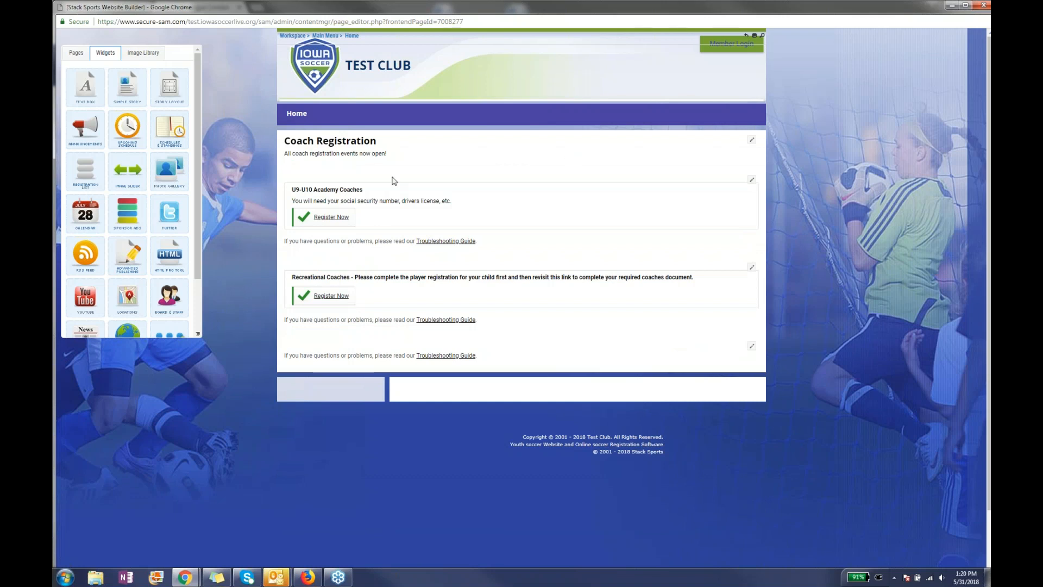
- Publish the updated Home page, dismiss the notice, and leave the Website Builder window
click(82, 56)
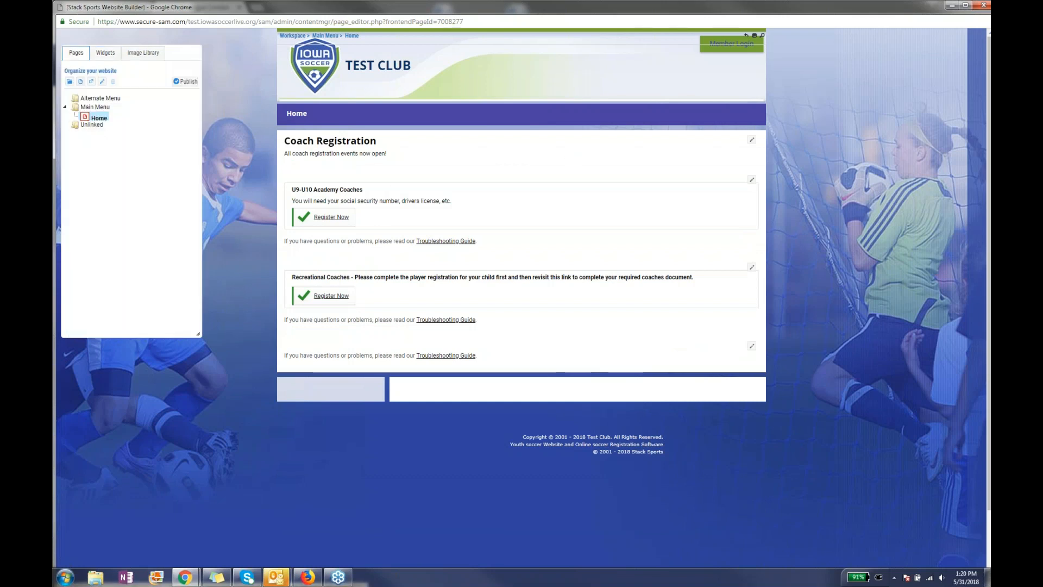
click(186, 83)
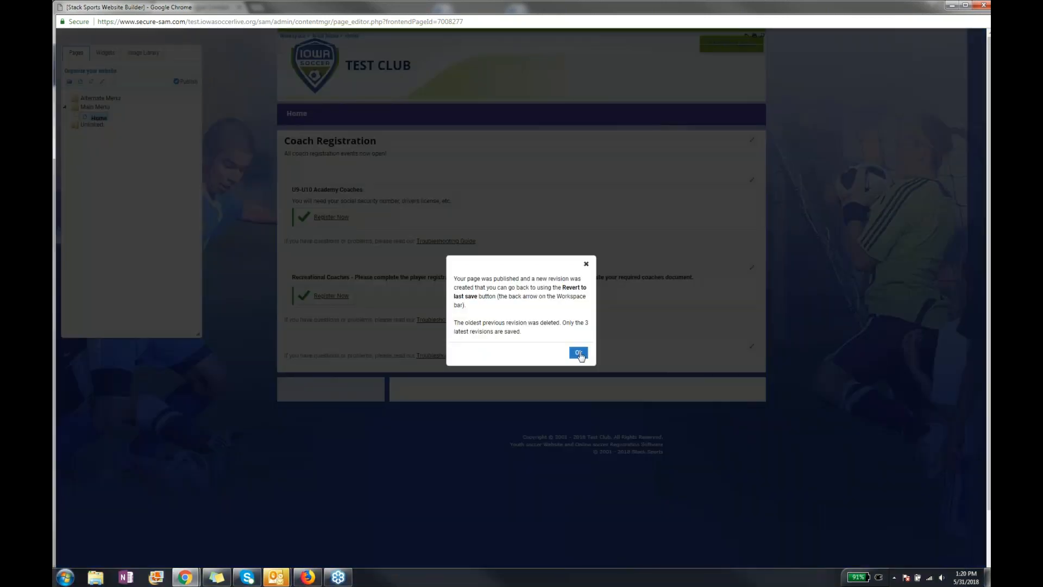
click(579, 353)
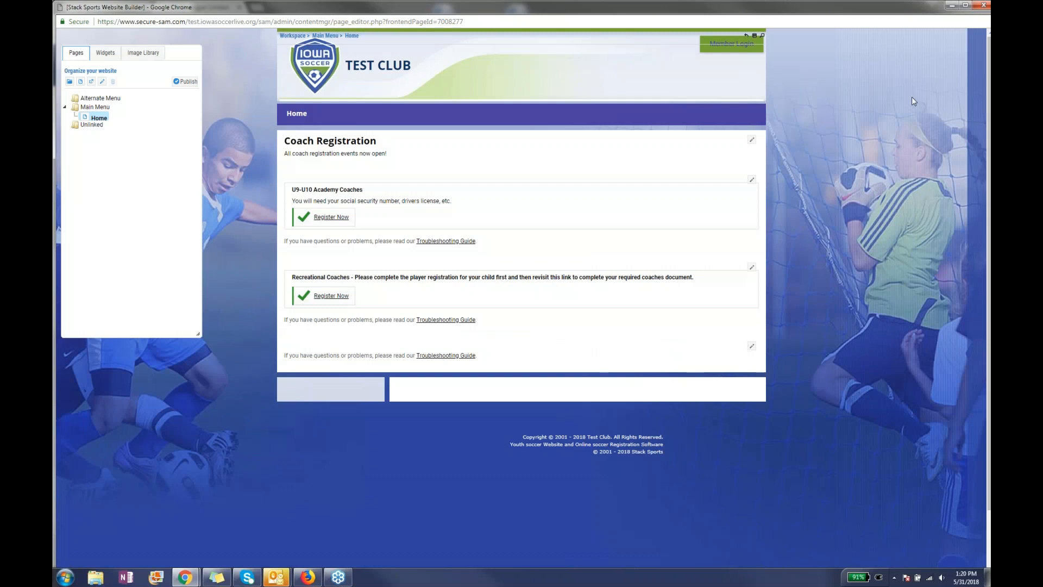
click(952, 9)
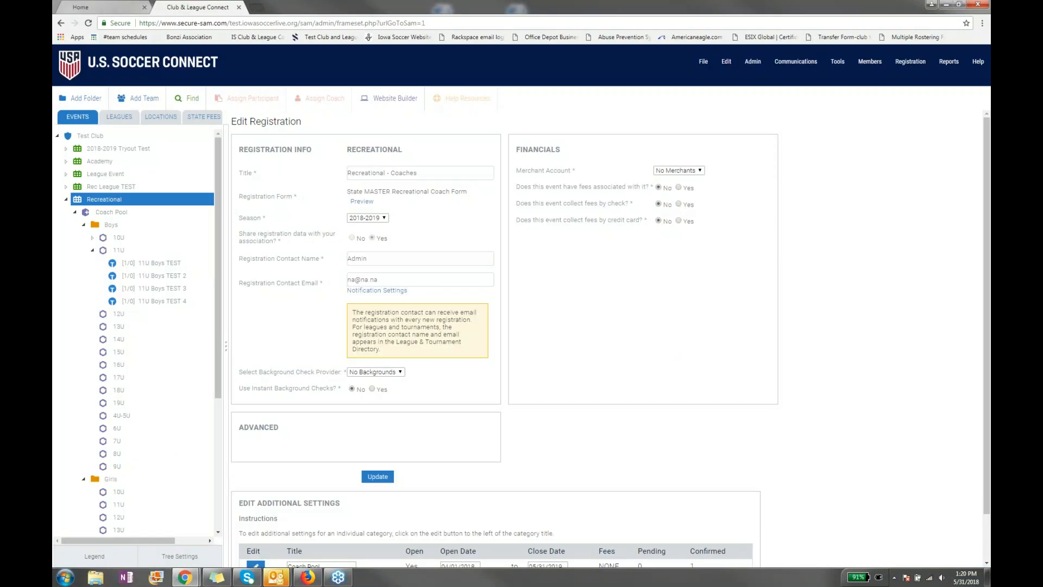
- Open test.iowasoccerlive.org in a new browser tab and check the coach registration links on the published page
click(256, 7)
text(test.iow)
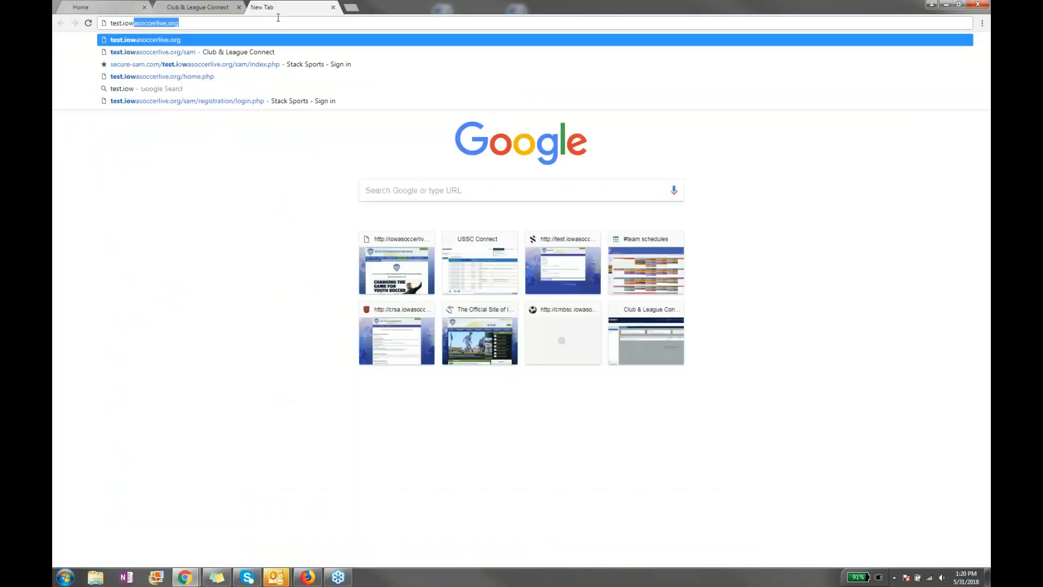
text(asoccerlive.org)
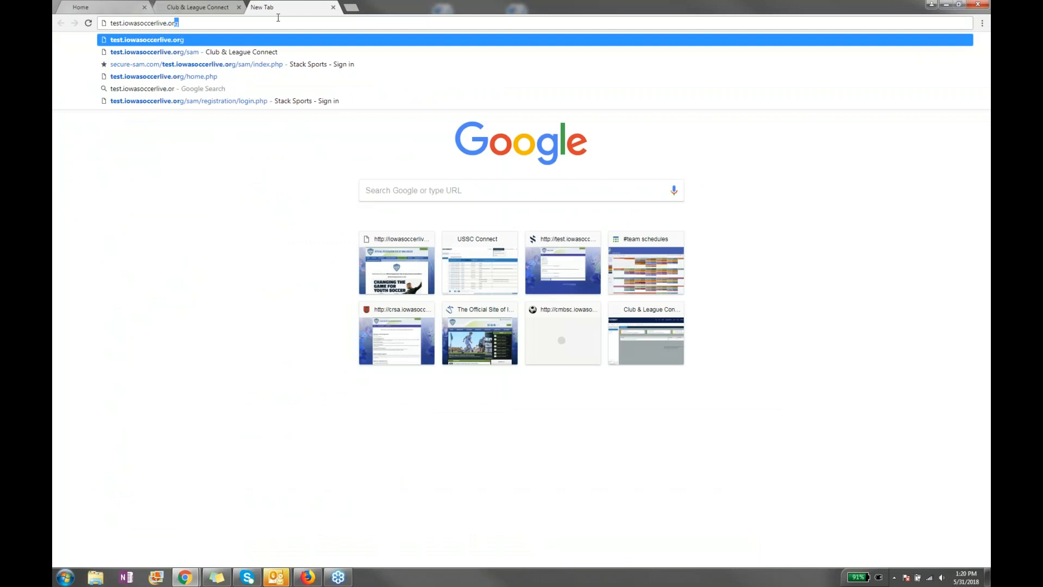
key(Return)
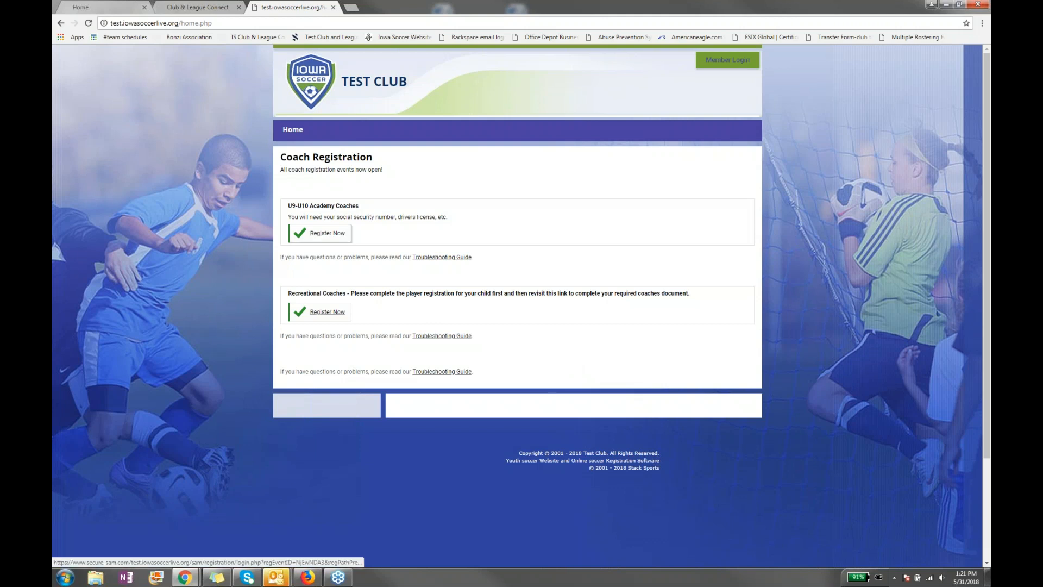
click(347, 310)
click(339, 234)
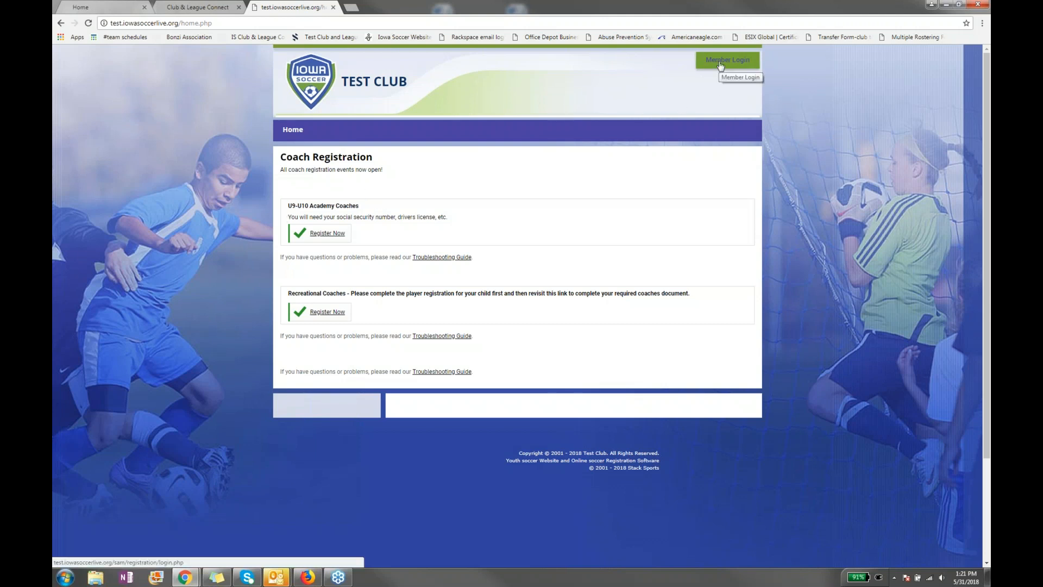
- Log in to the member account and examine its member profiles, account balances, leagues and notices
click(720, 65)
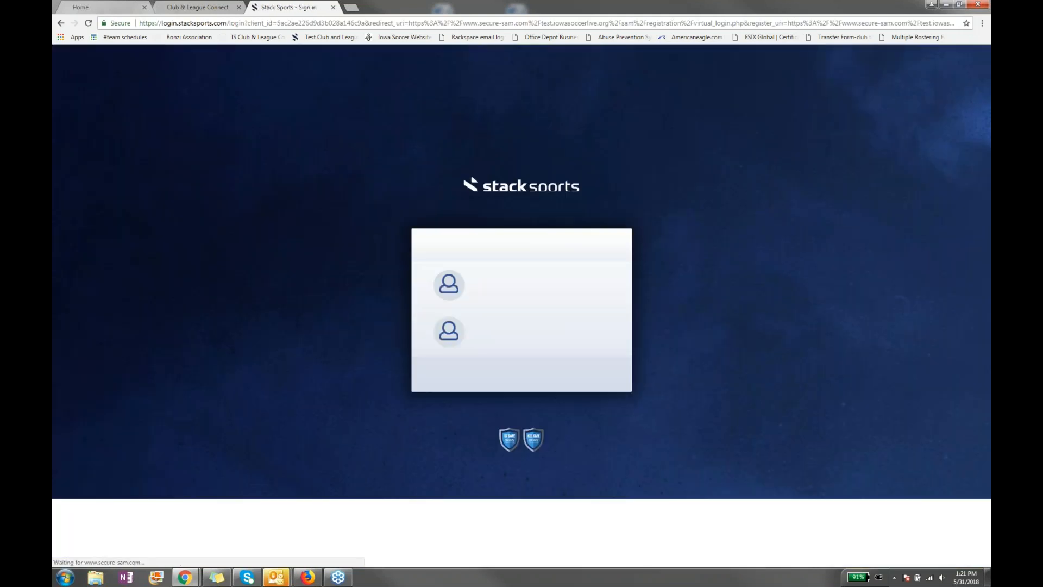
click(530, 302)
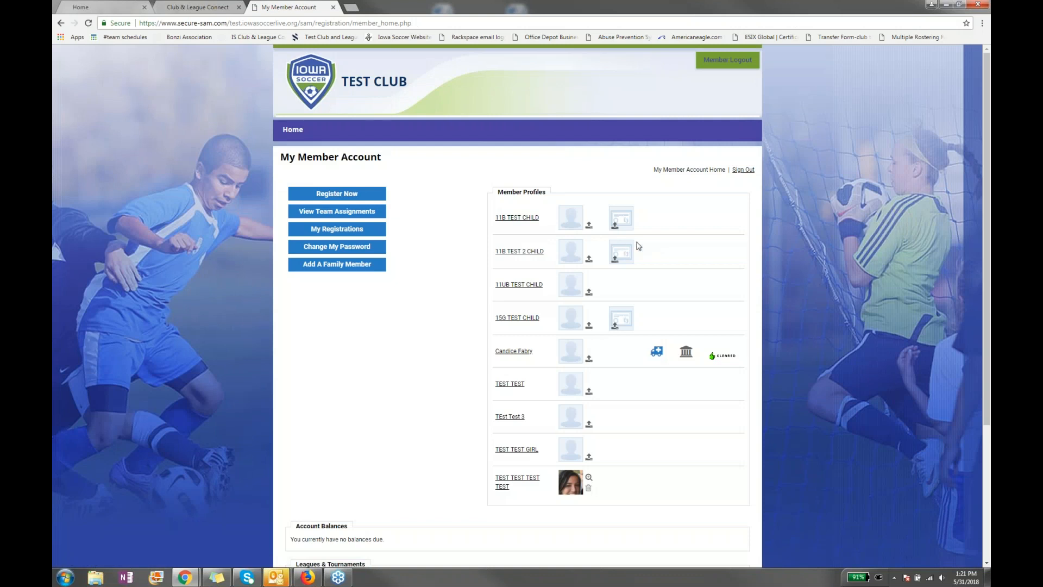
scroll(639, 245, down, 1)
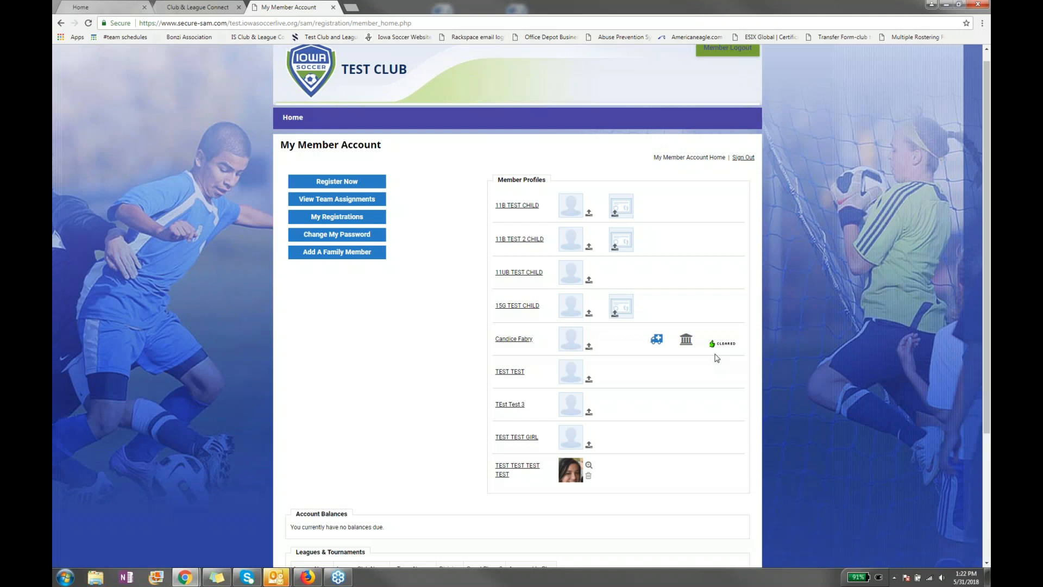
mouse_move(727, 346)
scroll(320, 405, down, 3)
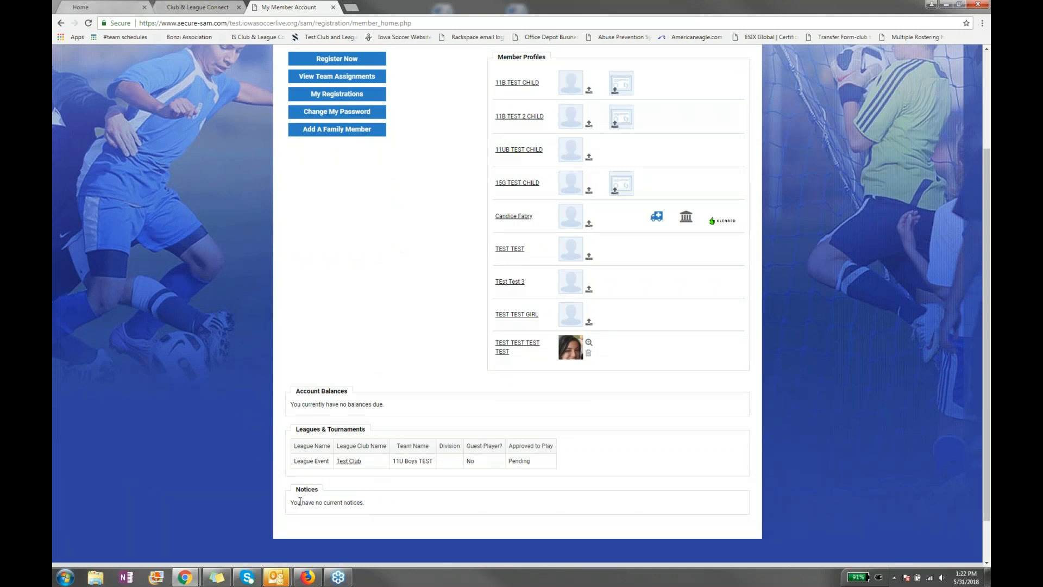
drag(291, 504, 392, 498)
scroll(390, 498, up, 3)
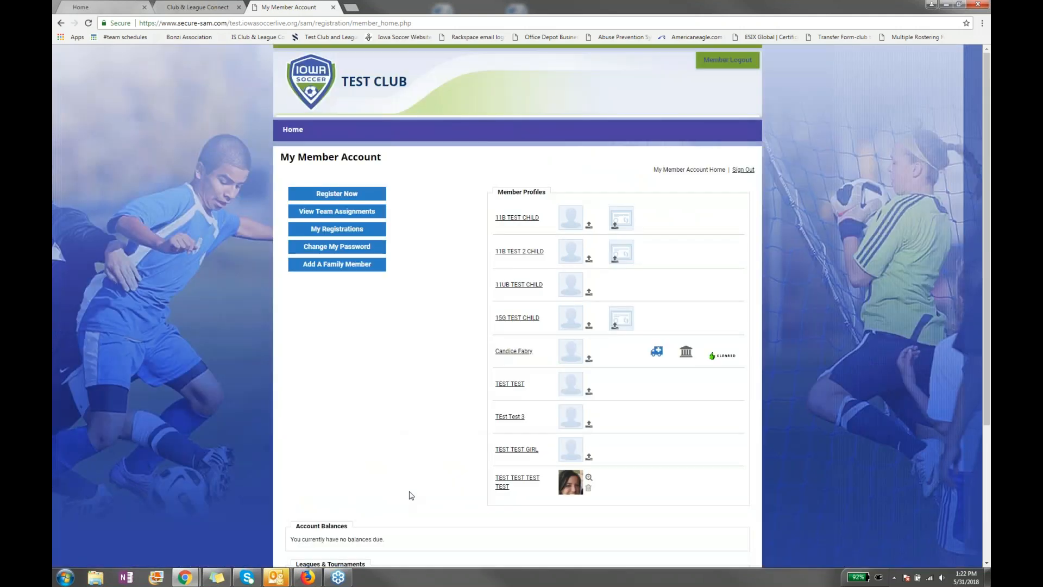
- Switch back to Club & League Connect, view the Recreational event's player registration settings, and return to the event's settings
click(166, 7)
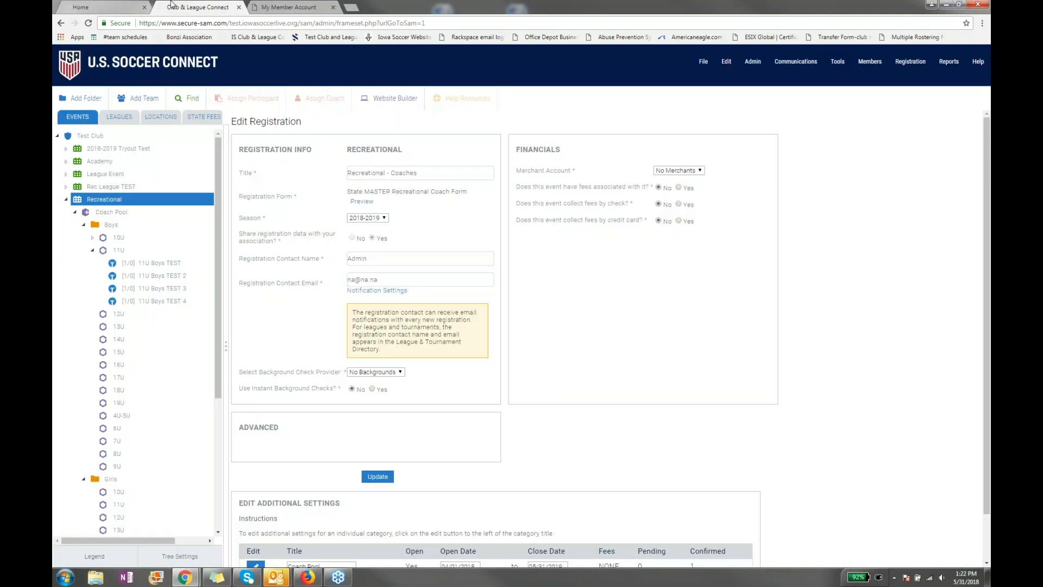
click(168, 198)
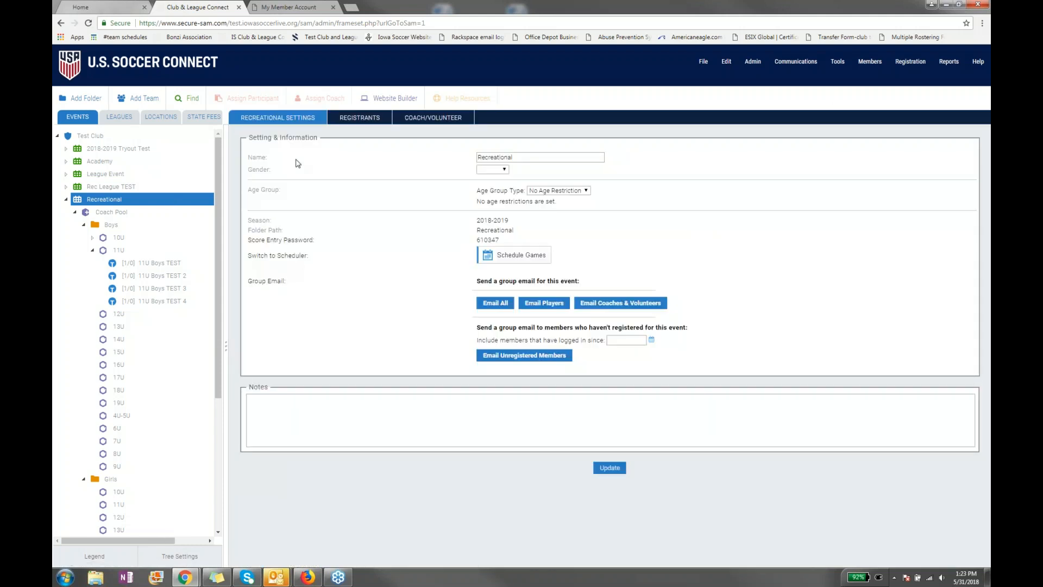
click(362, 118)
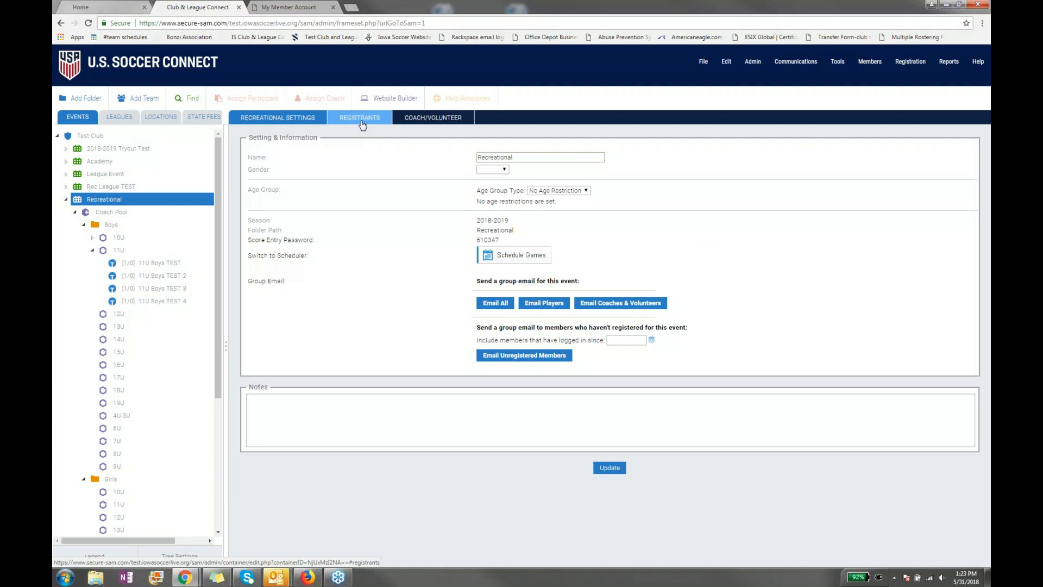
click(592, 188)
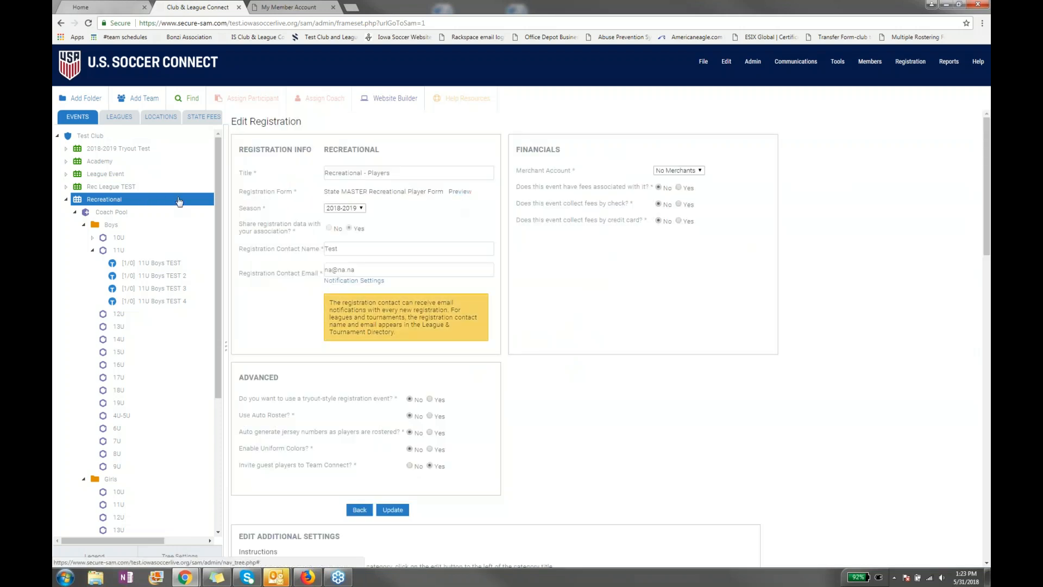
click(175, 199)
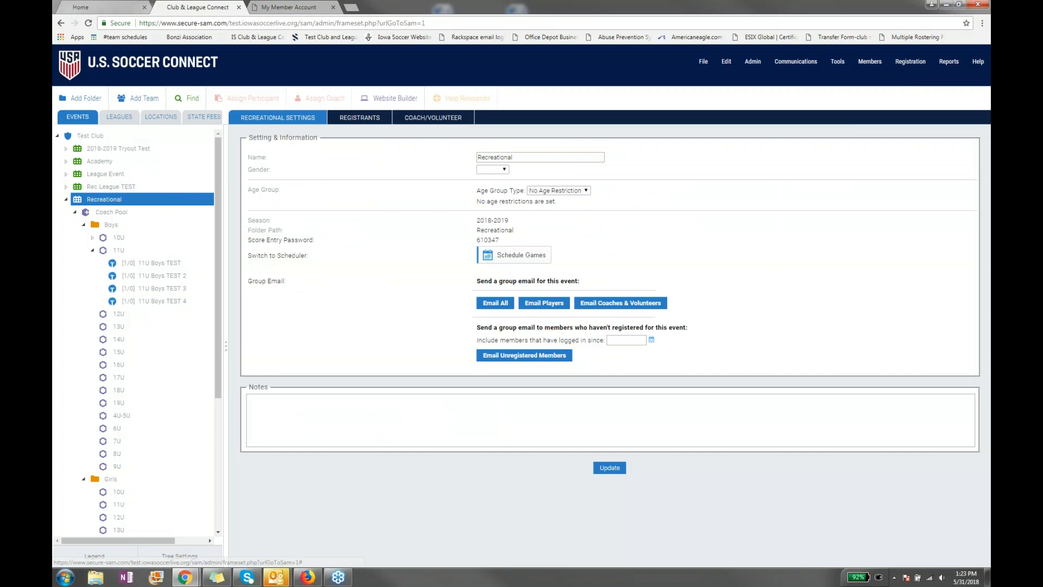
- Open the registration Form Builder and bring up the State MASTER Recreational Player Form
click(911, 61)
mouse_move(913, 73)
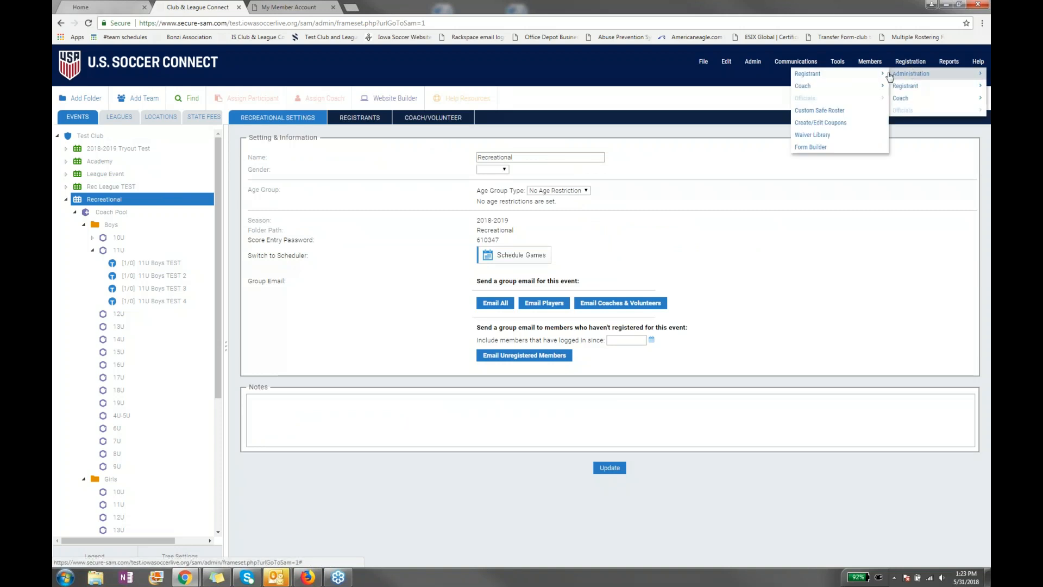
click(852, 150)
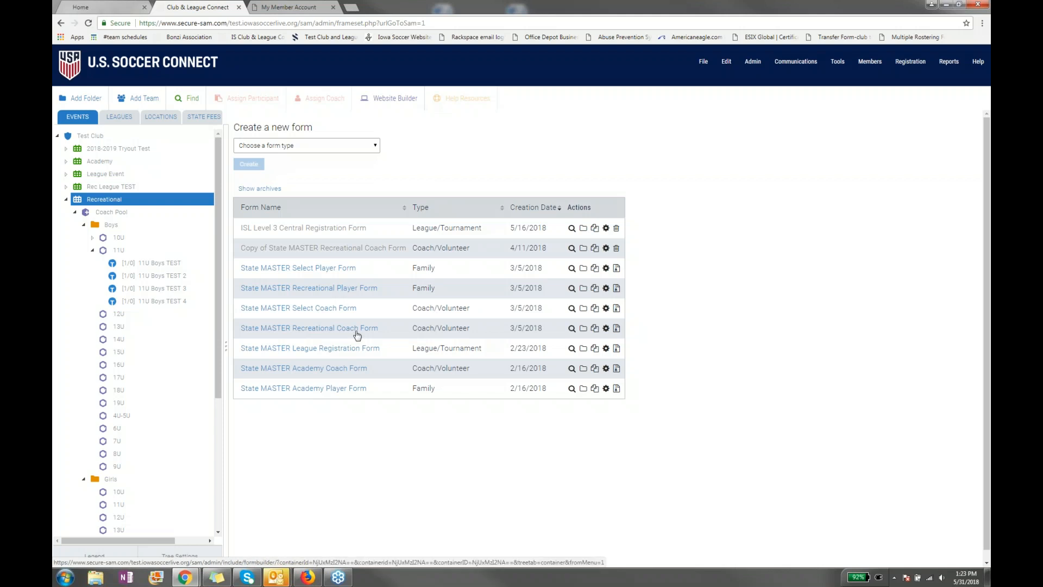
click(353, 292)
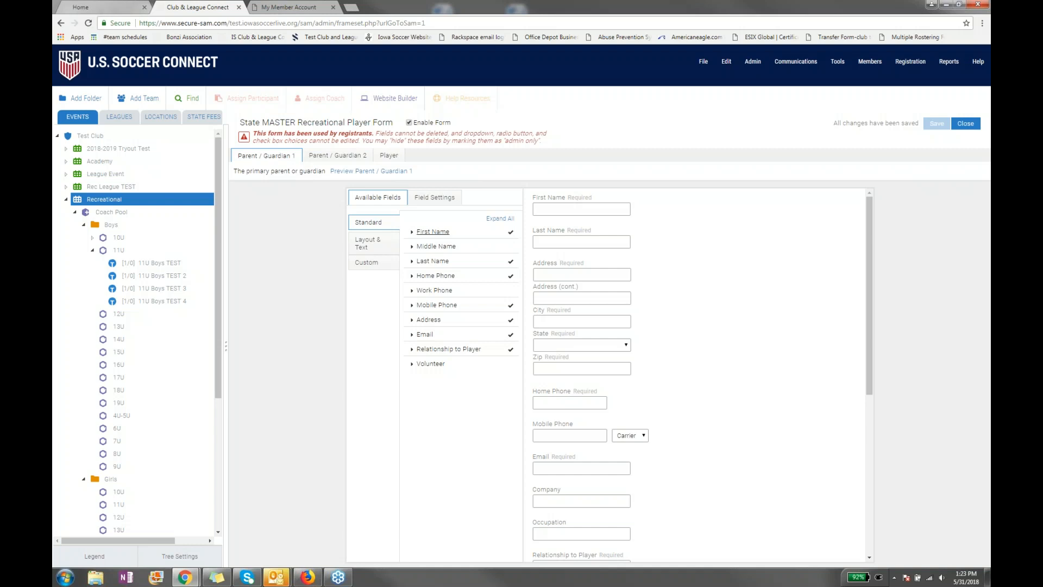
- Add a custom Single Checkbox field to the Parent / Guardian 1 part of the form, below Relationship to Player
click(383, 263)
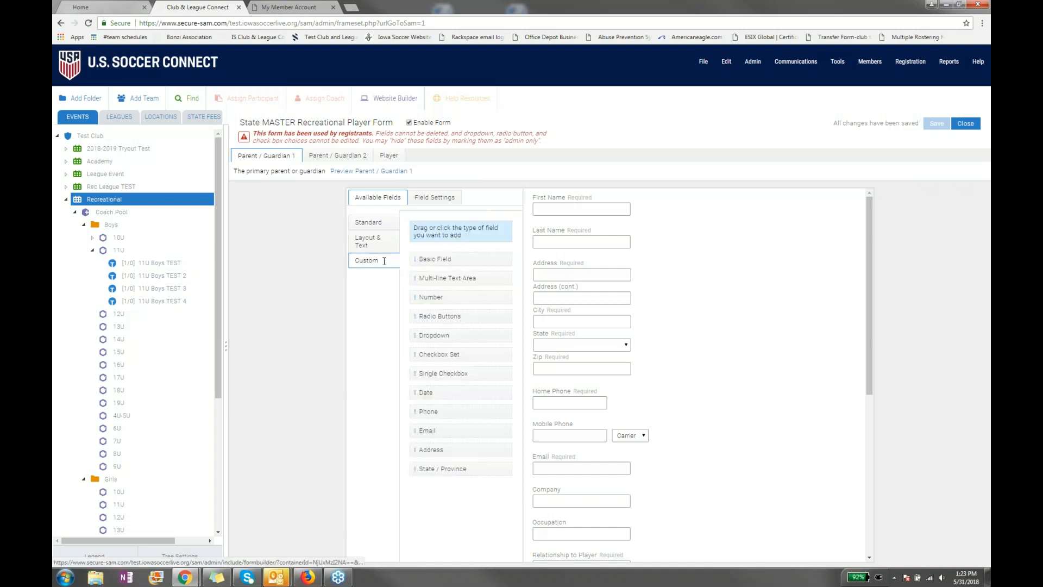
click(363, 223)
click(367, 265)
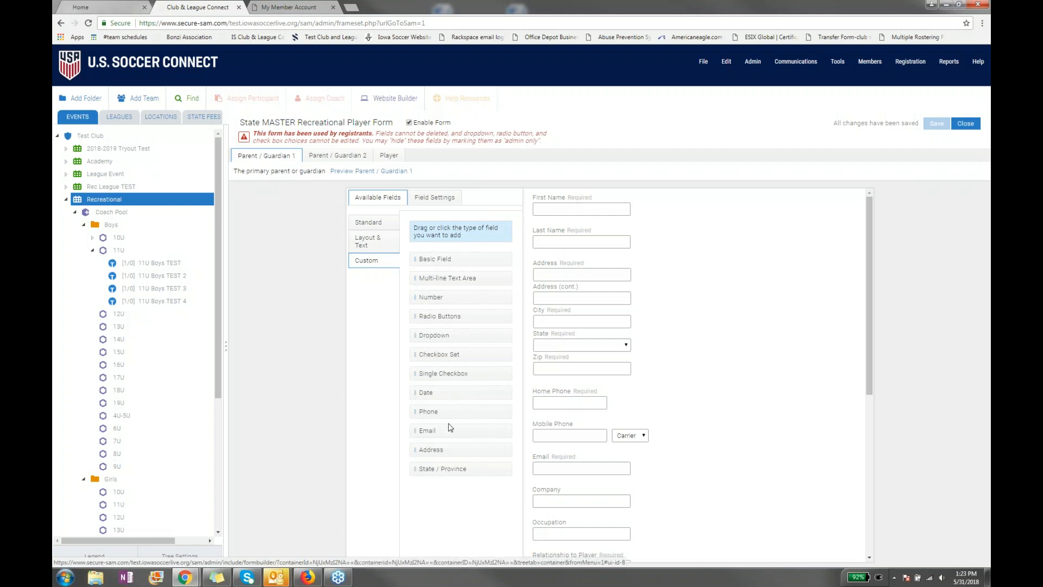
scroll(586, 416, down, 5)
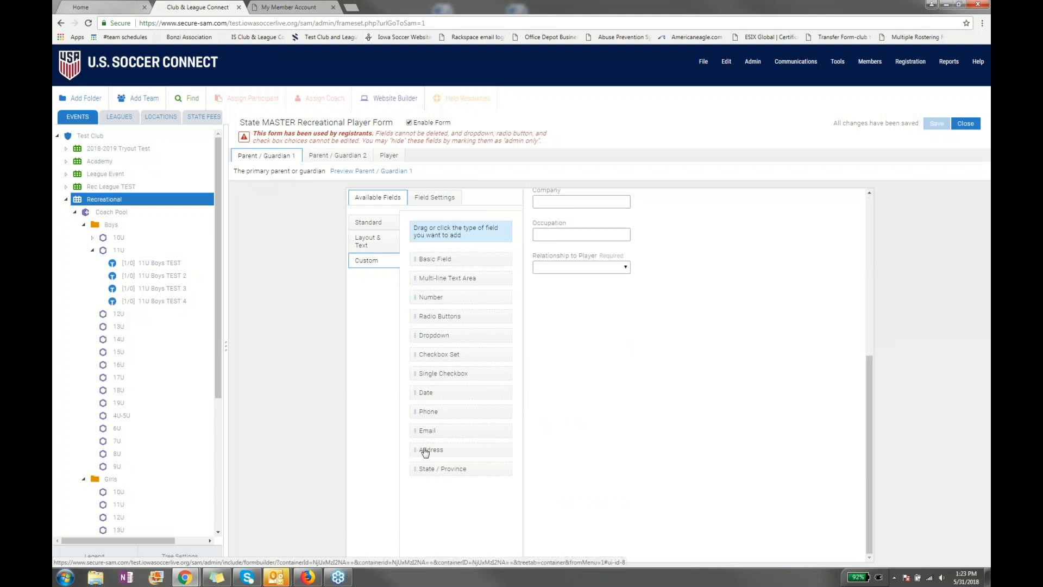
click(443, 375)
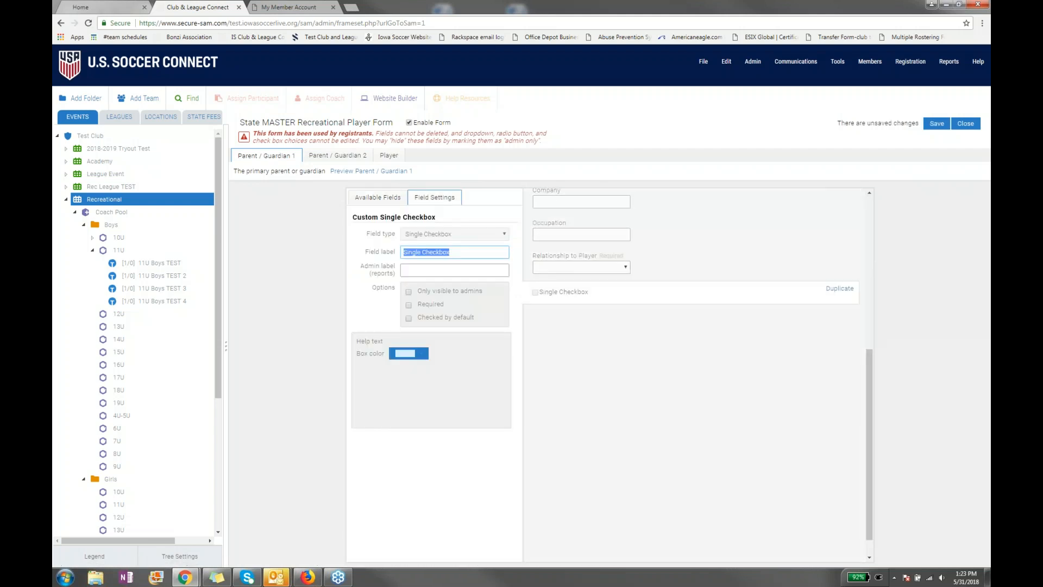
drag(620, 298, 623, 301)
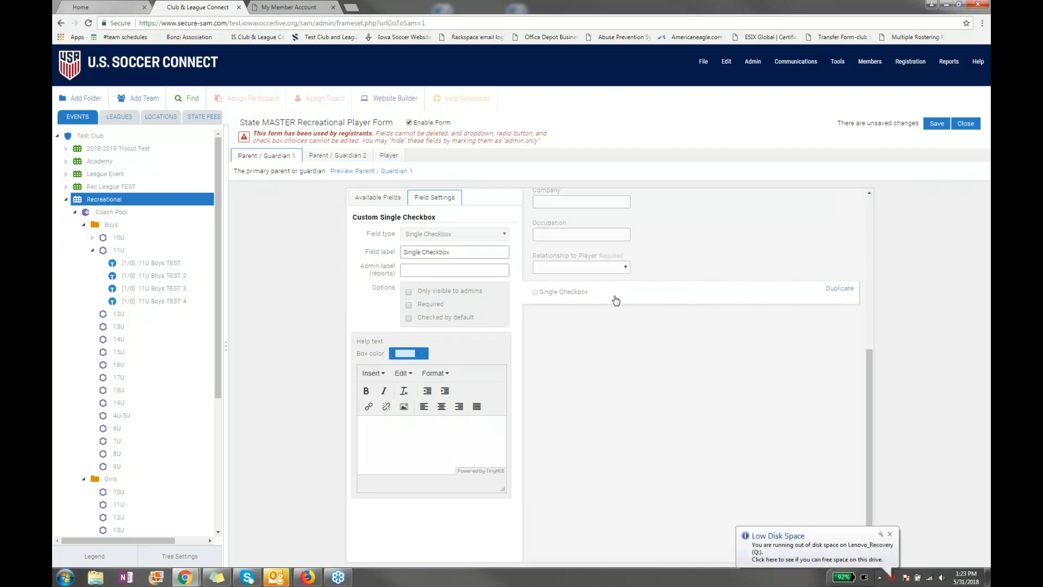
- Compare the Parent / Guardian 1 and Parent / Guardian 2 parts of the form
click(341, 157)
click(265, 156)
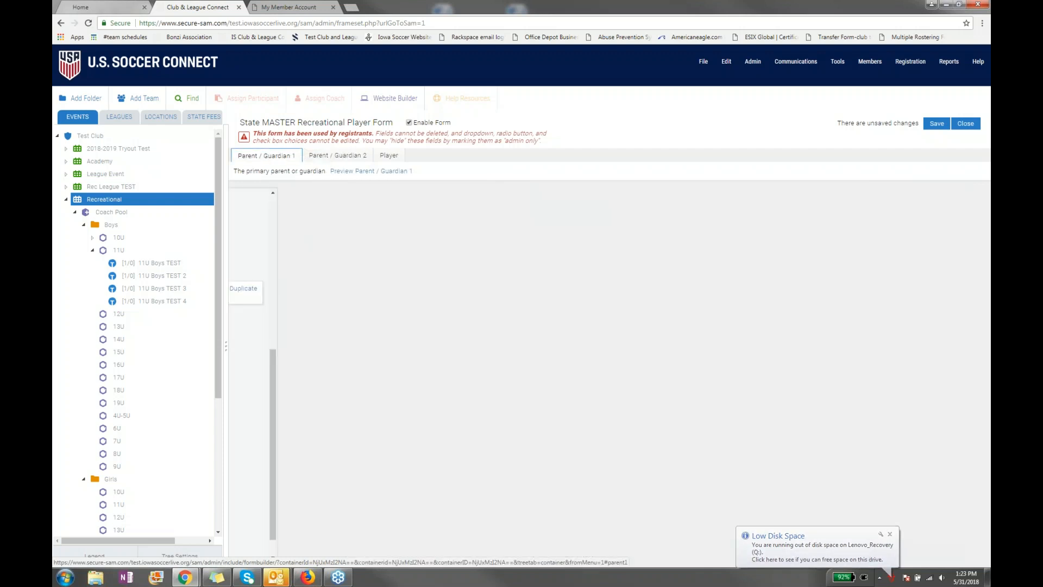
click(327, 157)
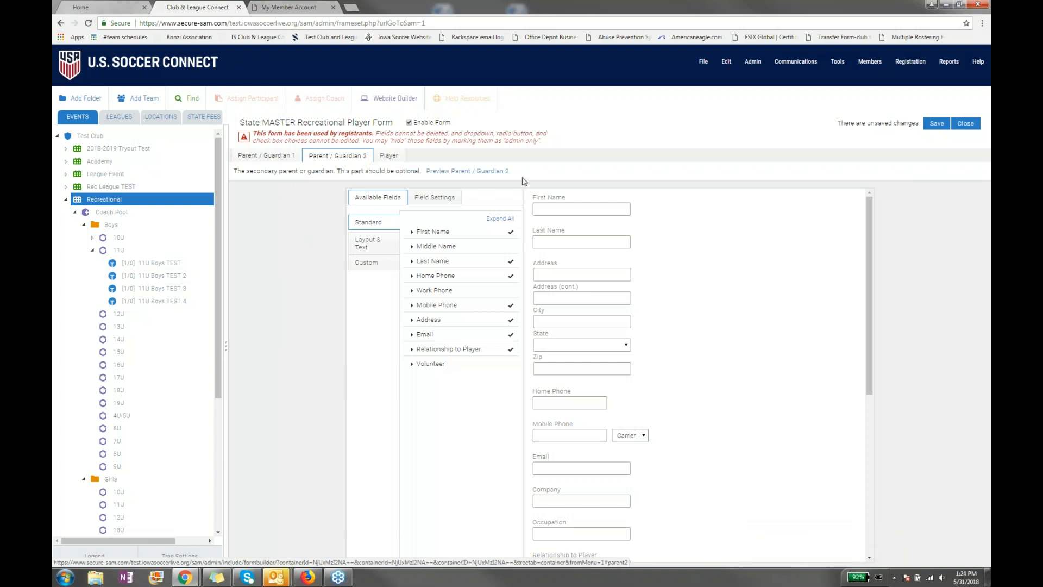
click(289, 158)
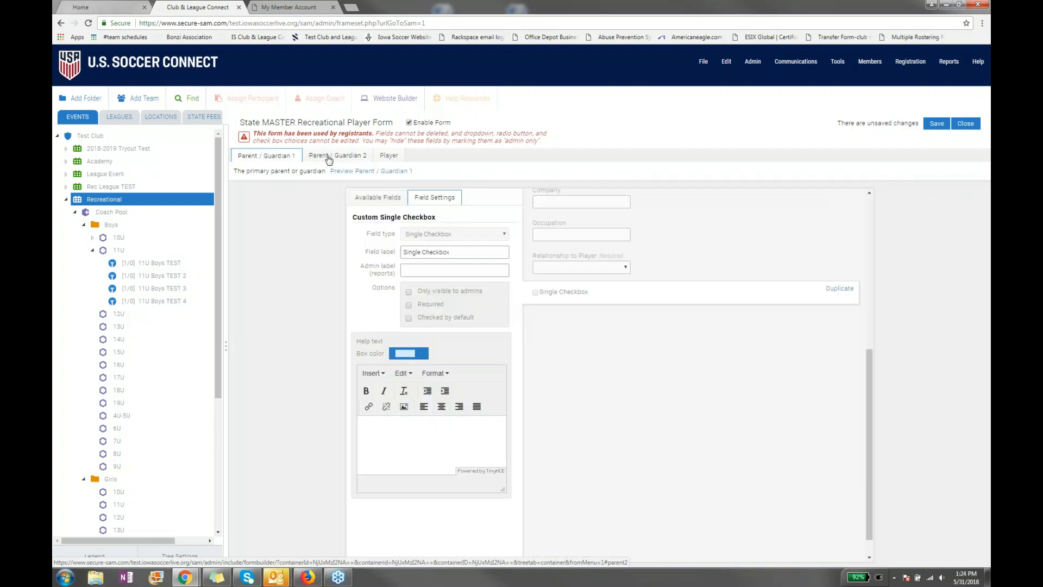
click(329, 157)
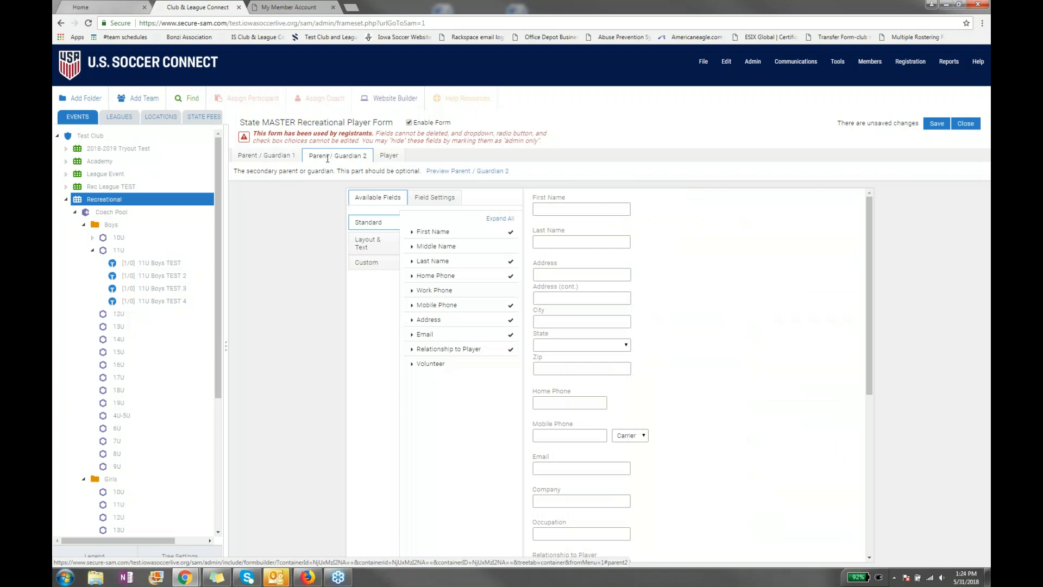
- In the Player part of the form, delete the help text of the Country of Birth field
click(384, 158)
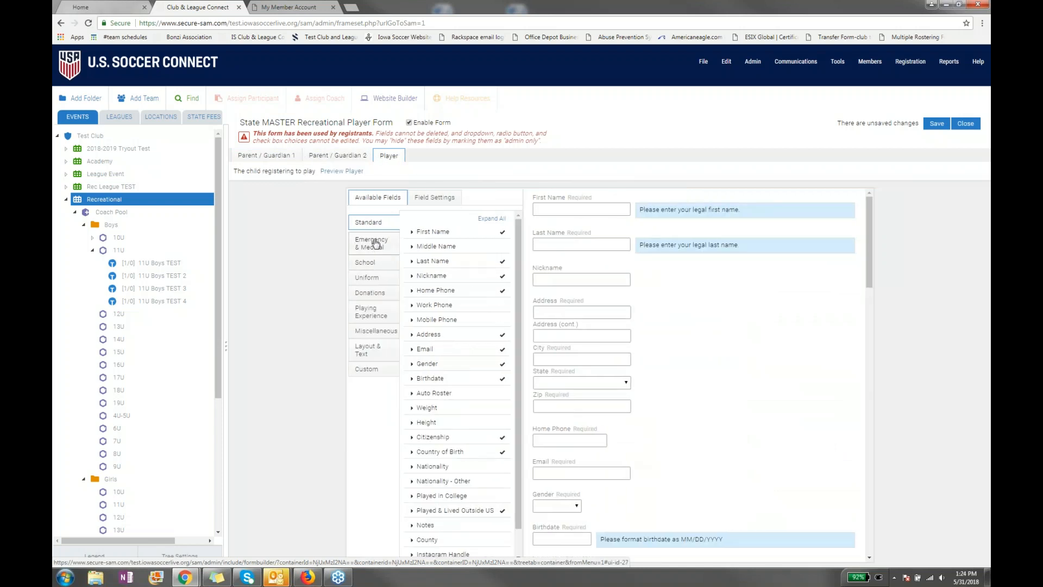
click(367, 370)
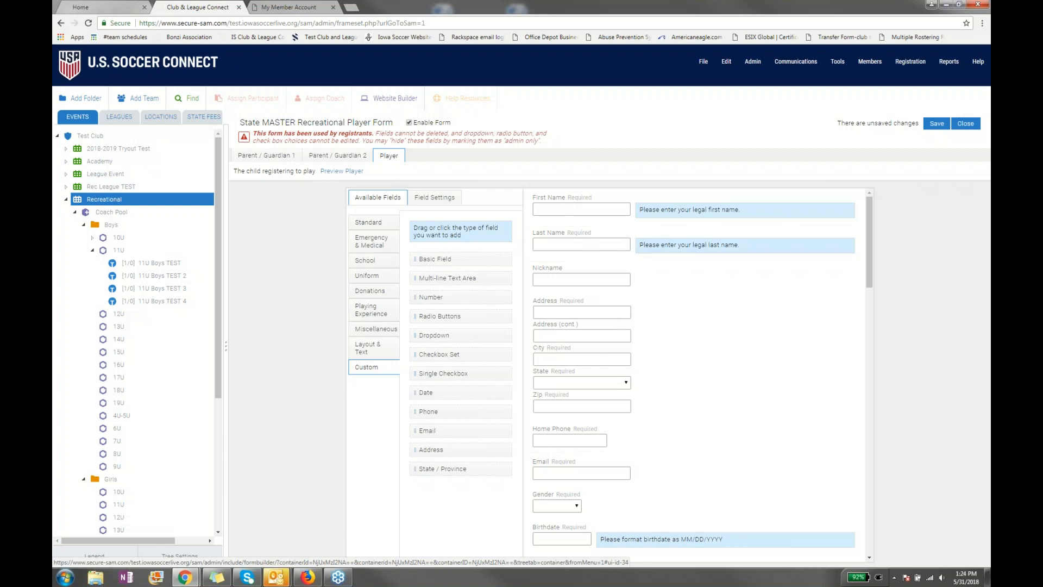
scroll(617, 429, down, 1)
scroll(700, 375, down, 2)
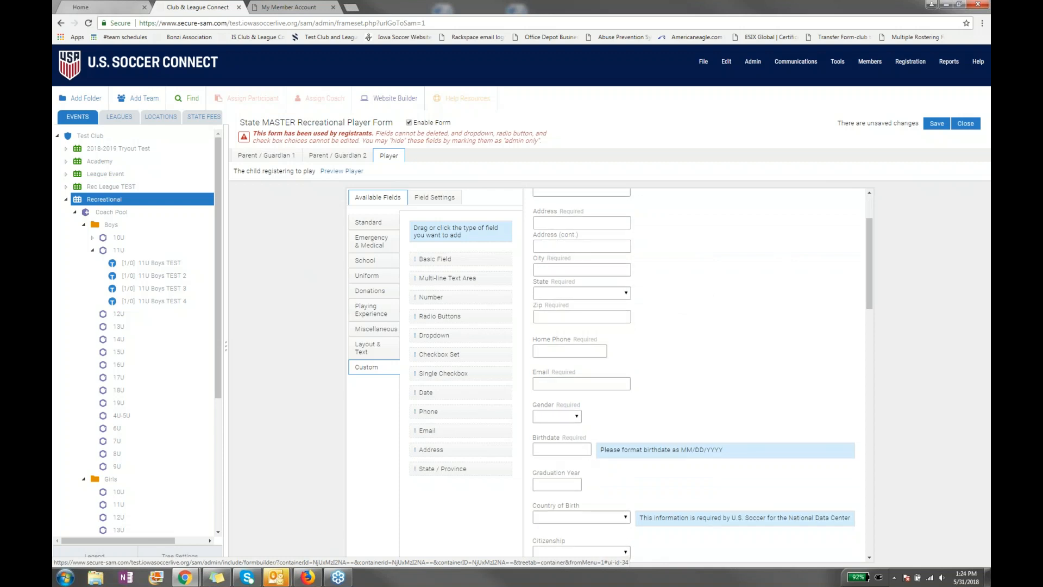
scroll(700, 375, down, 1)
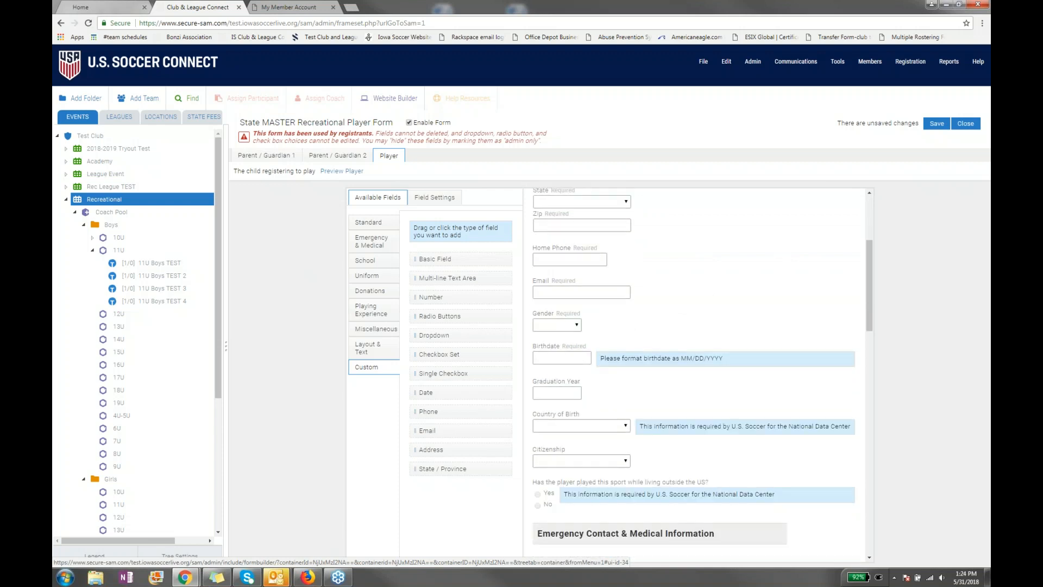
click(607, 433)
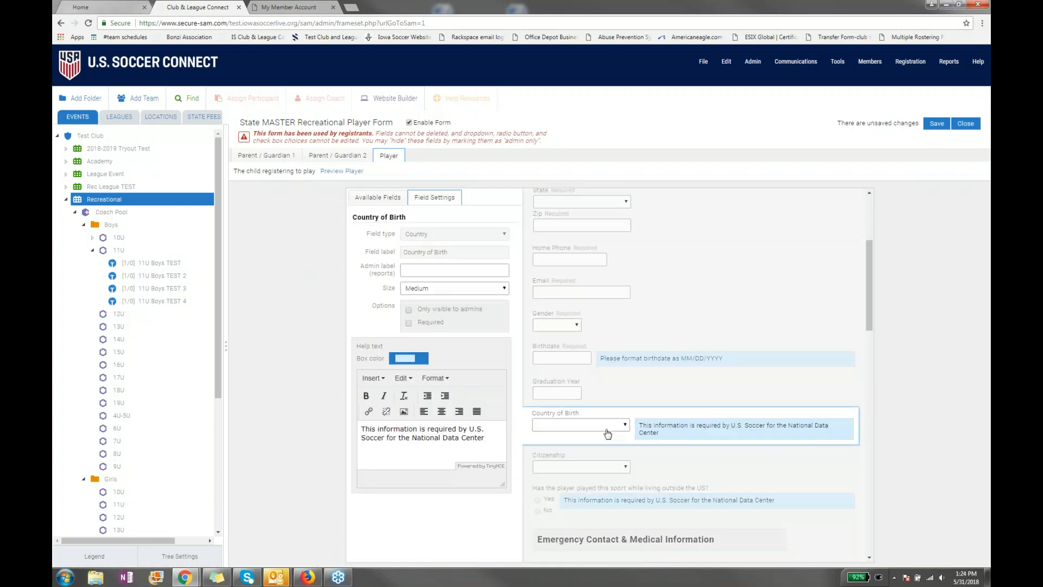
drag(502, 441, 357, 430)
key(BackSpace)
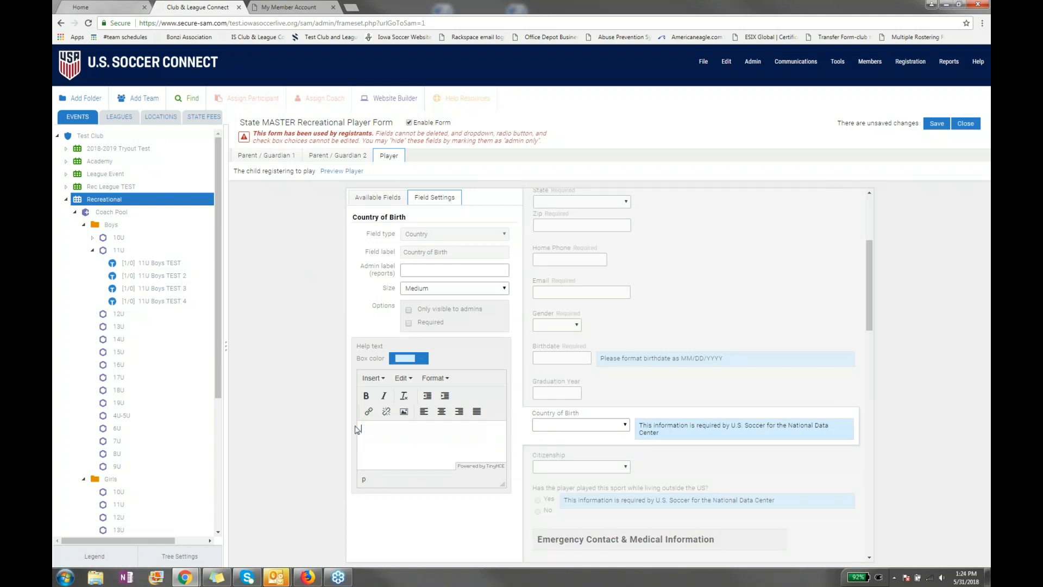
- Delete the help text of the Played & Lived Outside US field, and save and close the form
click(602, 504)
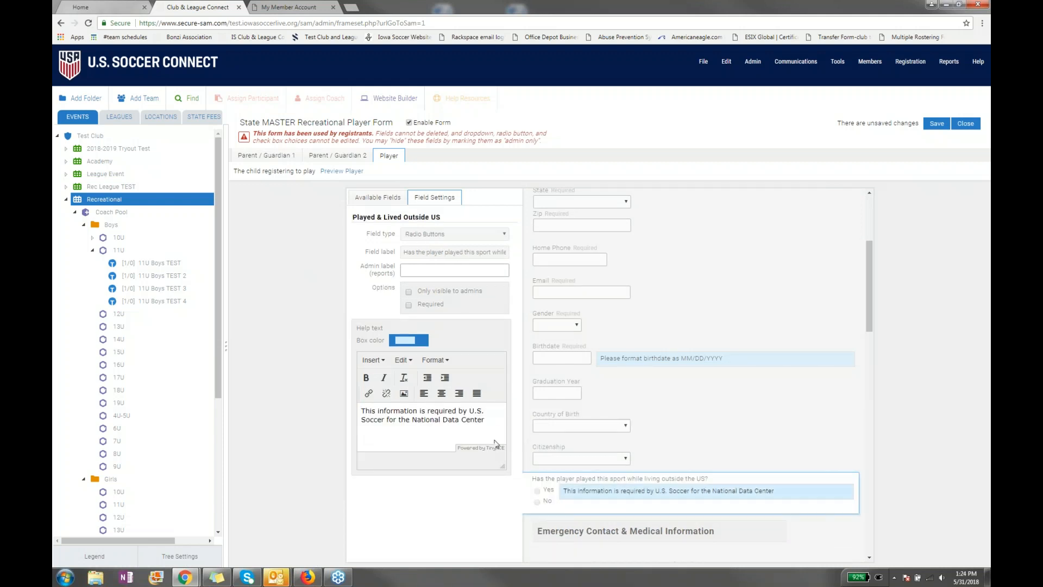
drag(495, 443, 338, 403)
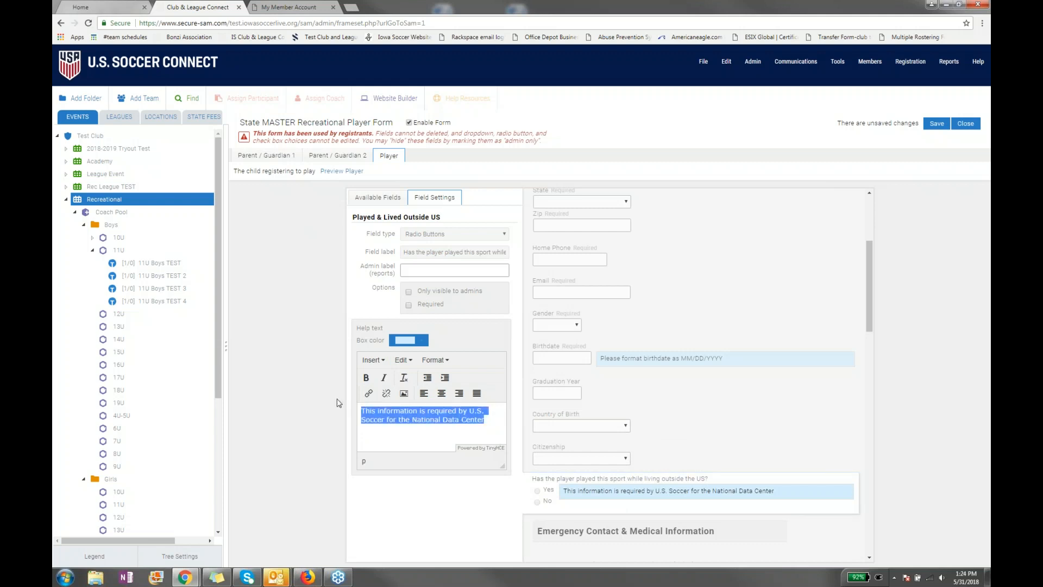
key(BackSpace)
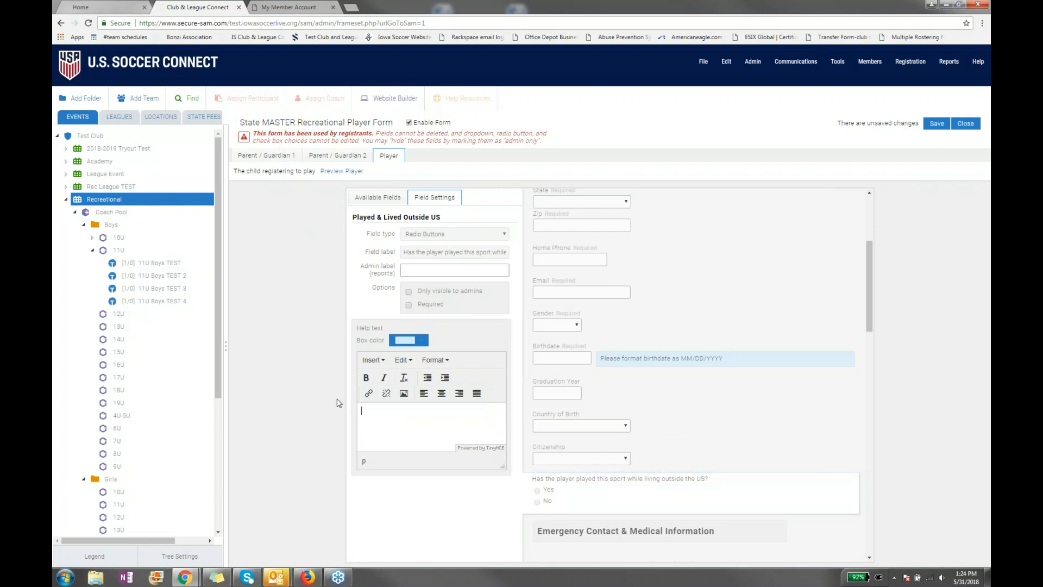
click(936, 123)
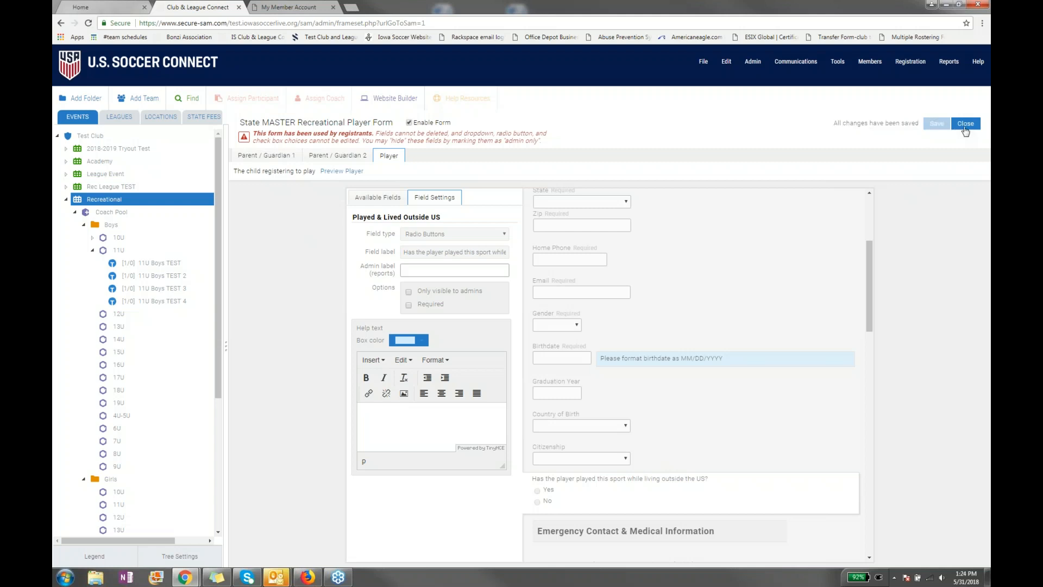
click(965, 125)
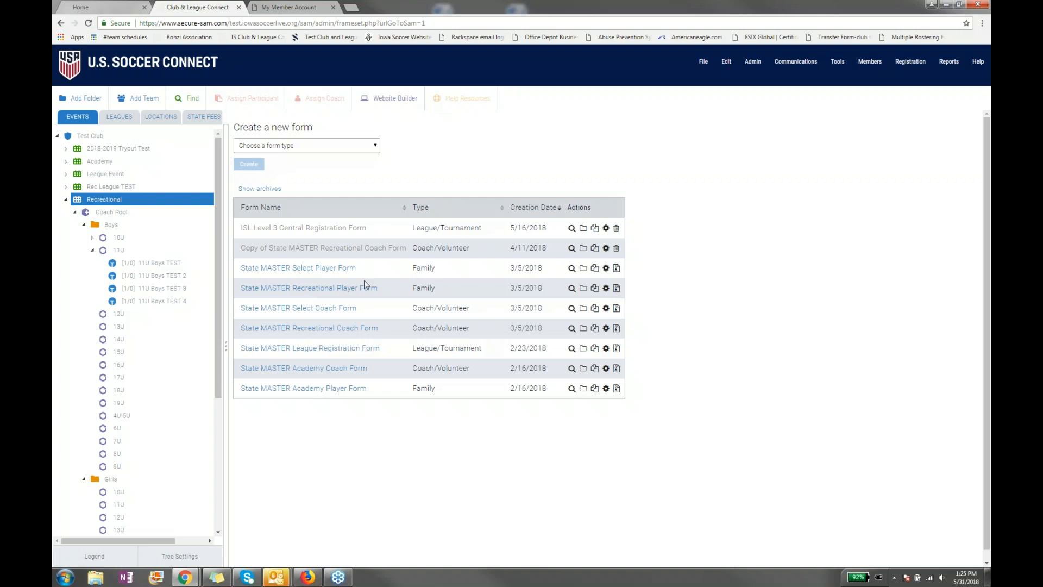
- Review the fields of the State MASTER Recreational Coach Form and return to the form list
click(365, 331)
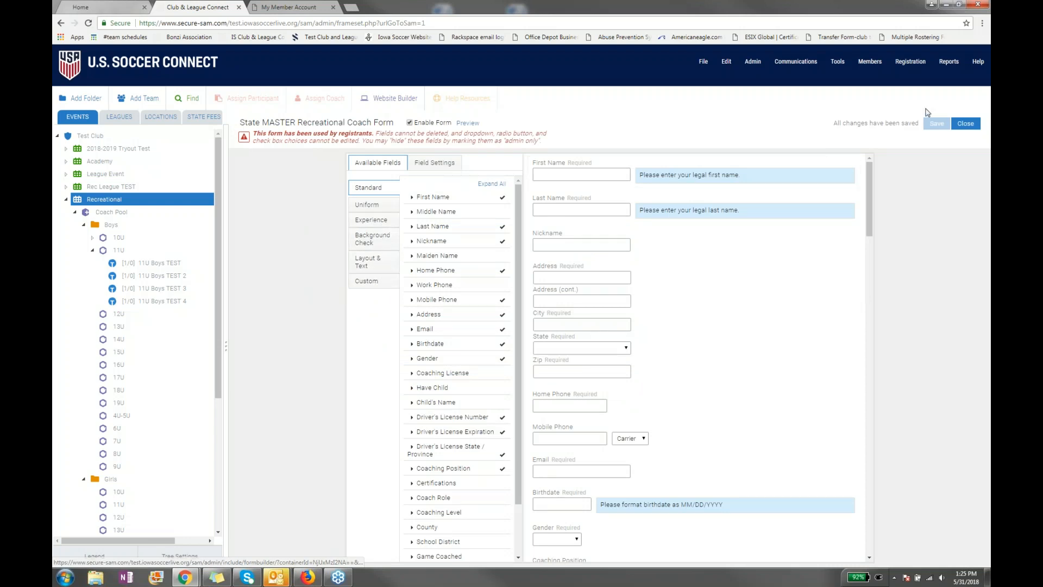
click(965, 124)
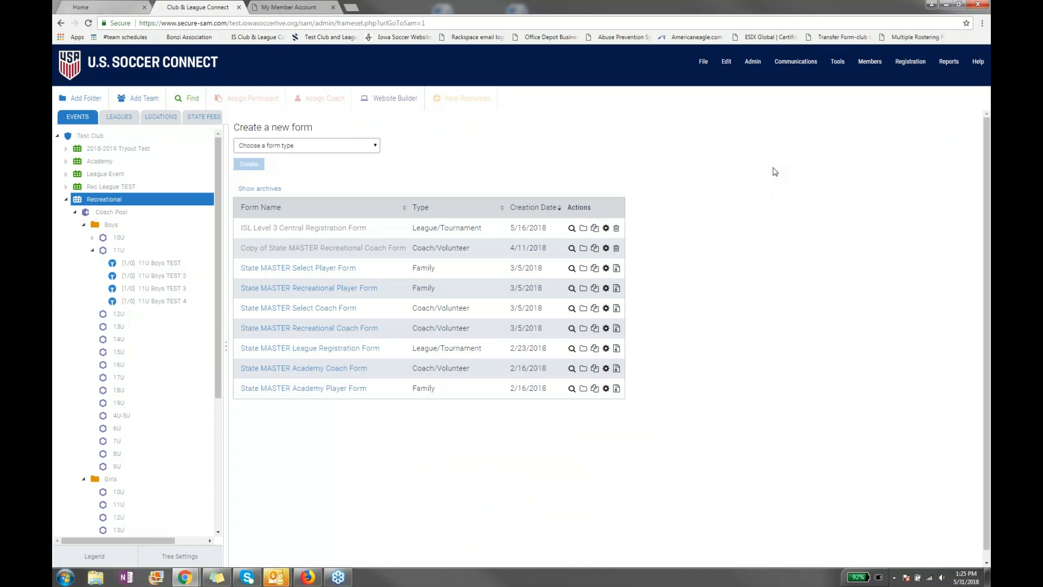
- Switch to the member account page and open the Test Club Online Registration list
click(314, 9)
click(360, 194)
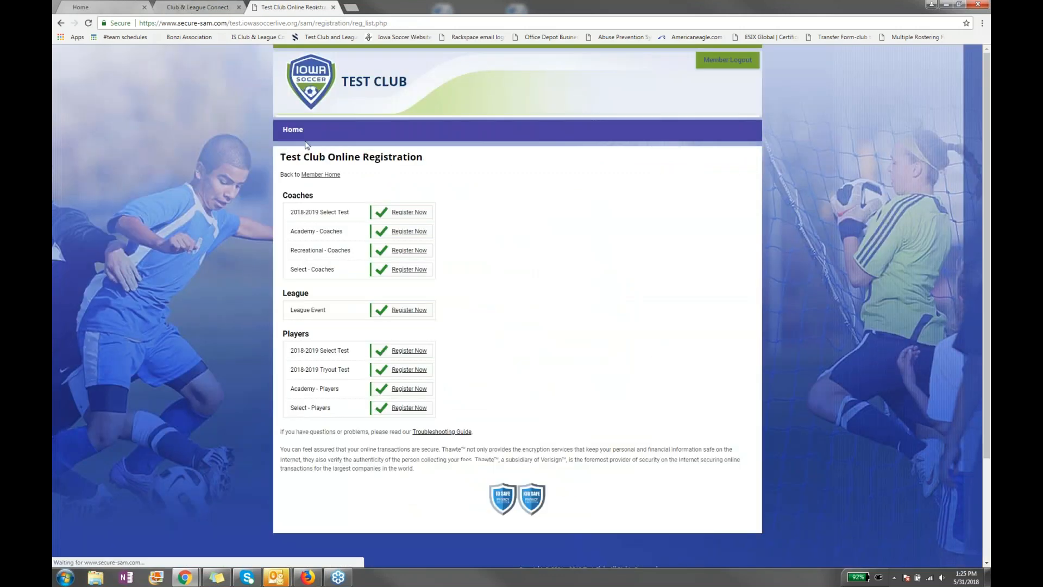